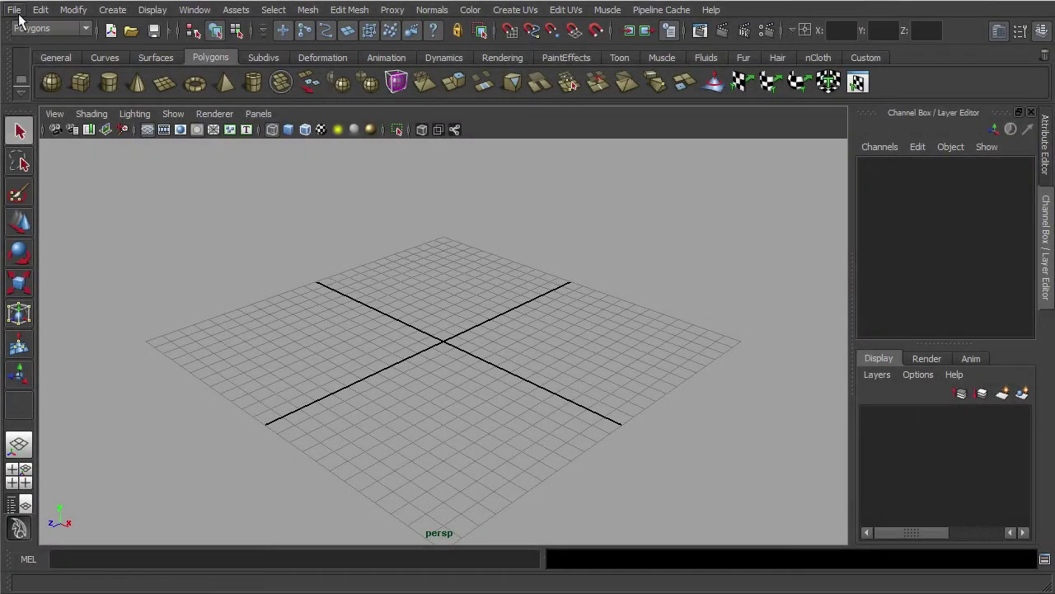
Create a new project named GAM_2013 on the Desktop with the default folder locations
{"action": "left_click", "coordinate": [16, 12]}
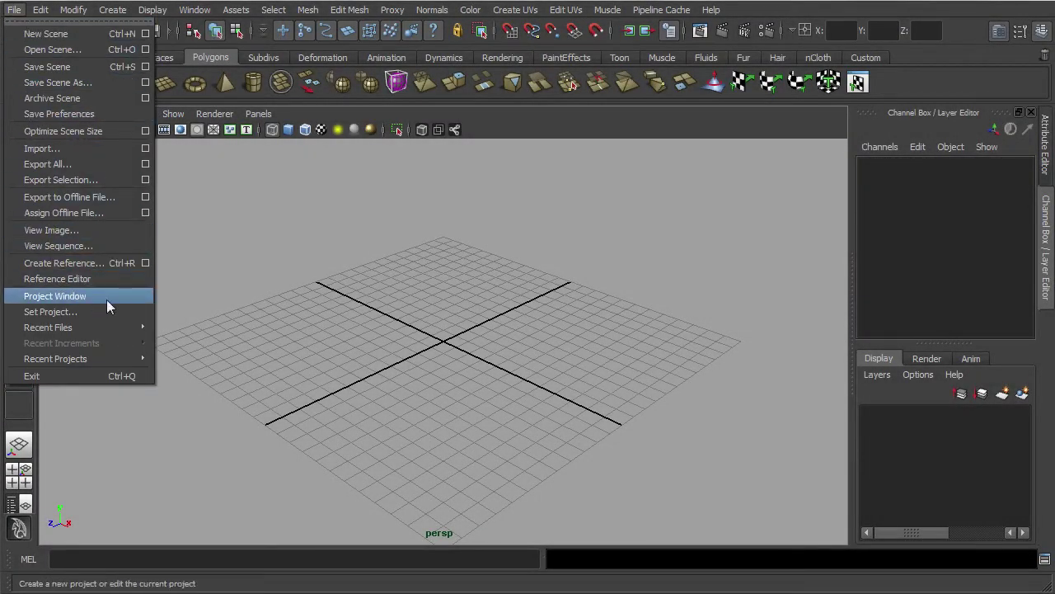
{"action": "left_click", "coordinate": [148, 298]}
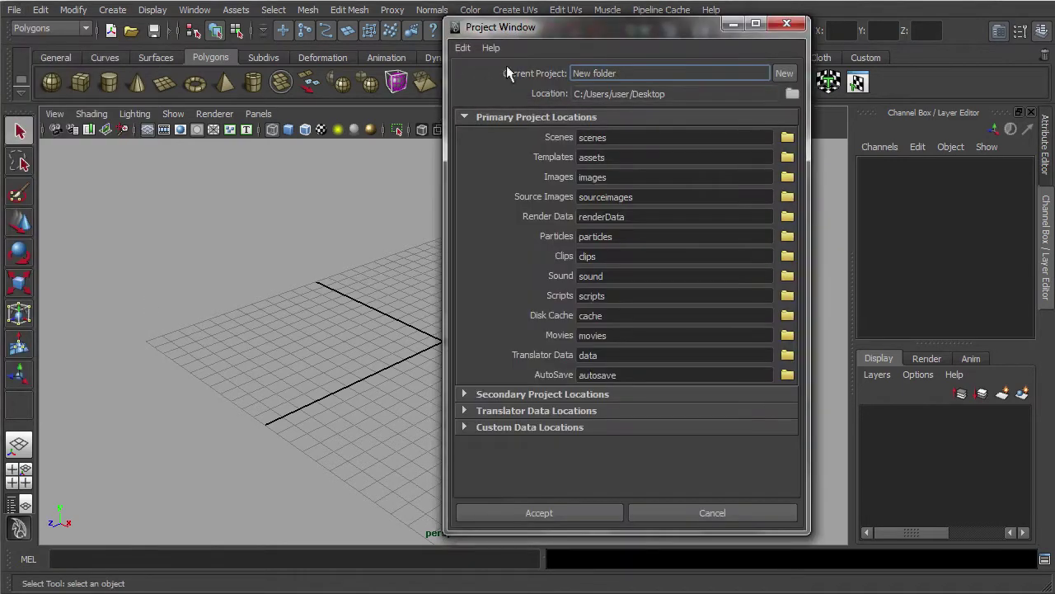
{"action": "left_click_drag", "start_coordinate": [553, 25], "coordinate": [497, 26]}
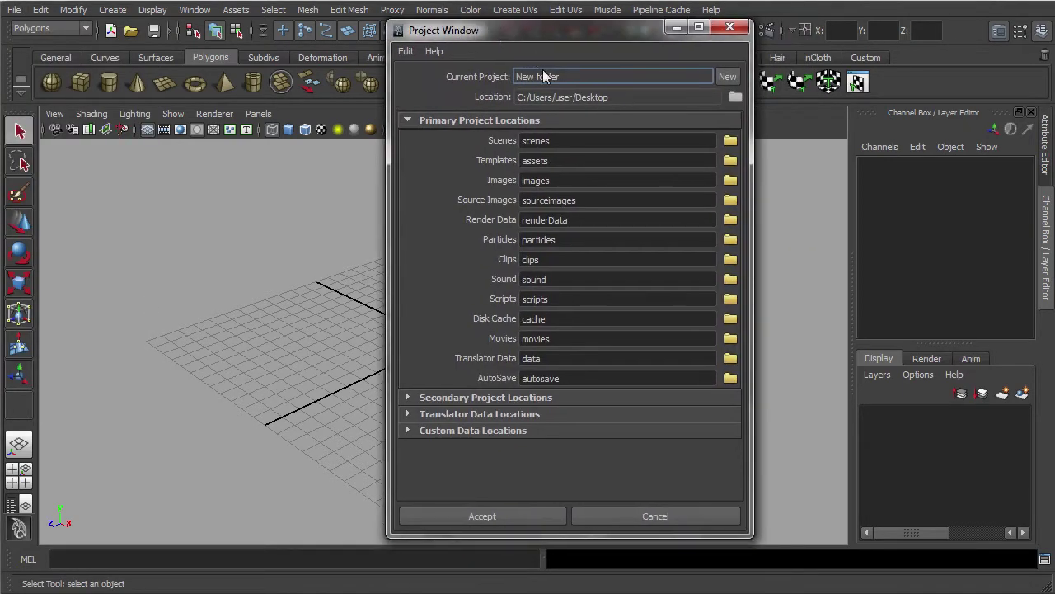
{"action": "left_click", "coordinate": [729, 76]}
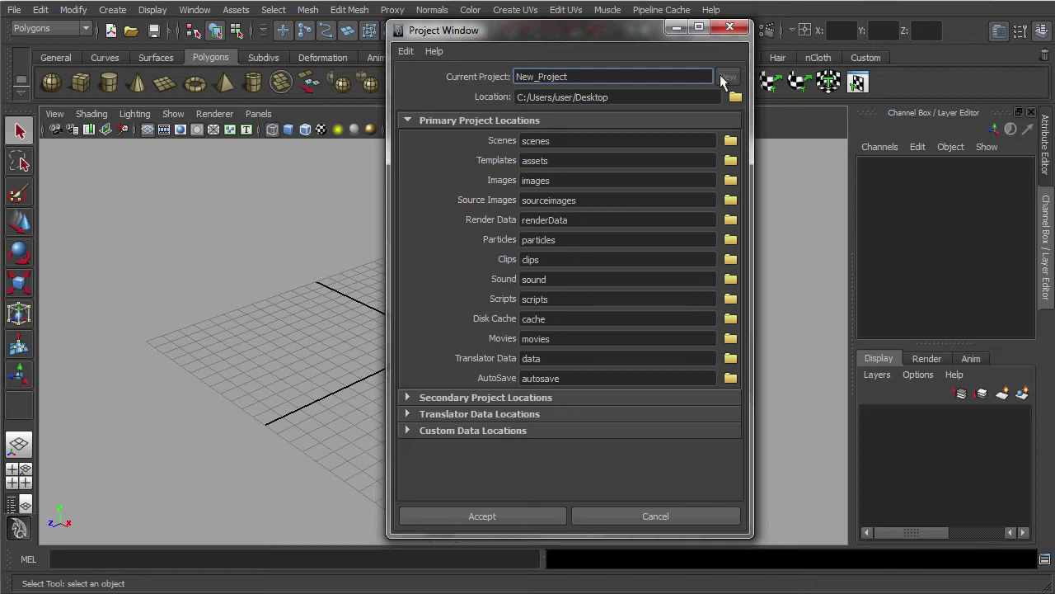
{"action": "left_click_drag", "start_coordinate": [609, 78], "coordinate": [512, 80]}
{"action": "type", "text": "GAM_2013"}
{"action": "left_click", "coordinate": [512, 101]}
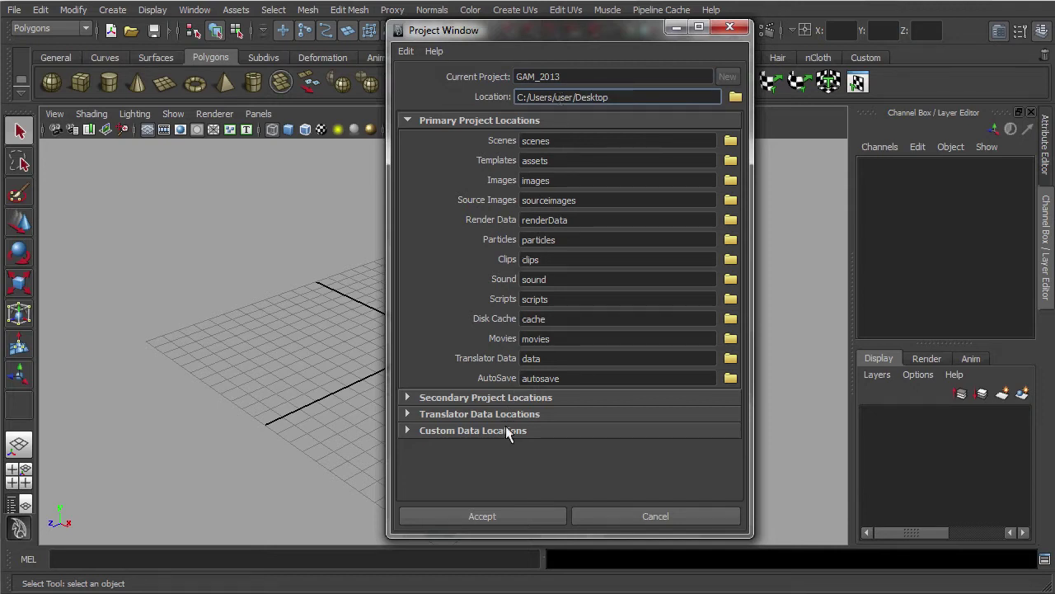
{"action": "left_click", "coordinate": [521, 516]}
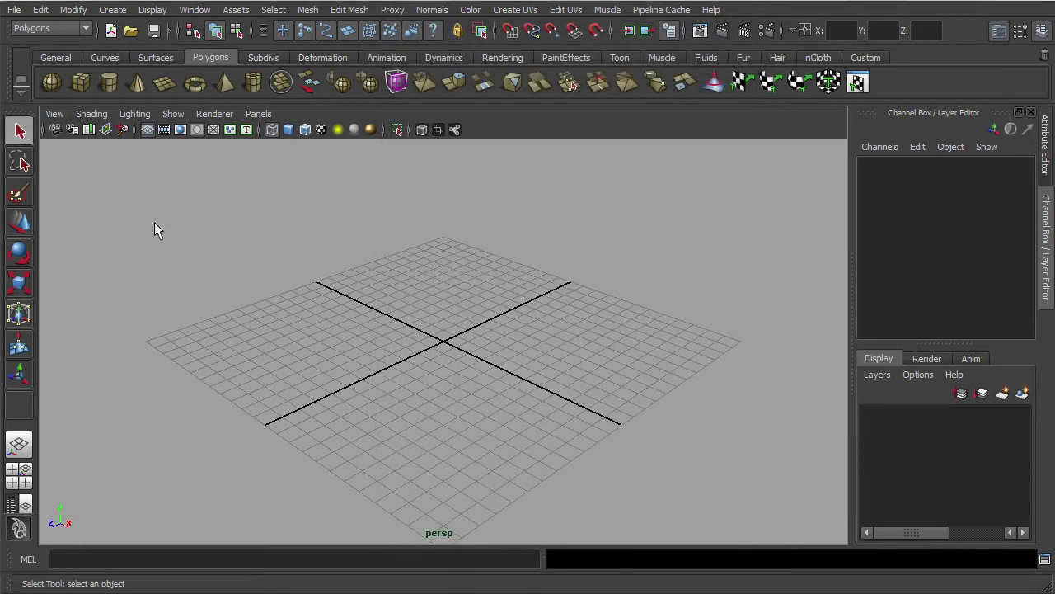
Start saving the scene and create a folder named Studios inside the project's scenes folder
{"action": "left_click", "coordinate": [15, 11]}
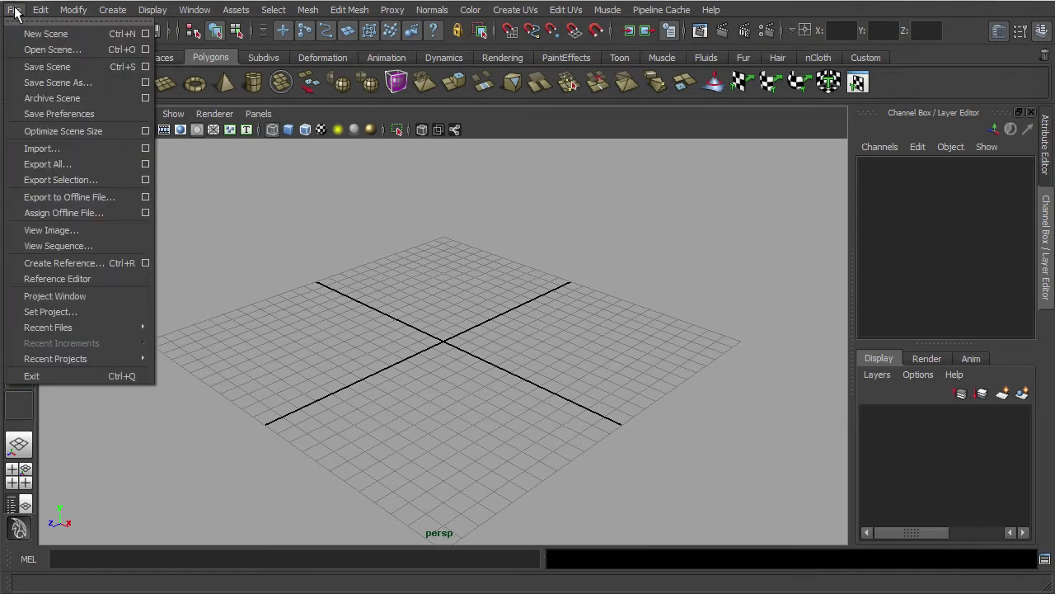
{"action": "left_click", "coordinate": [23, 68]}
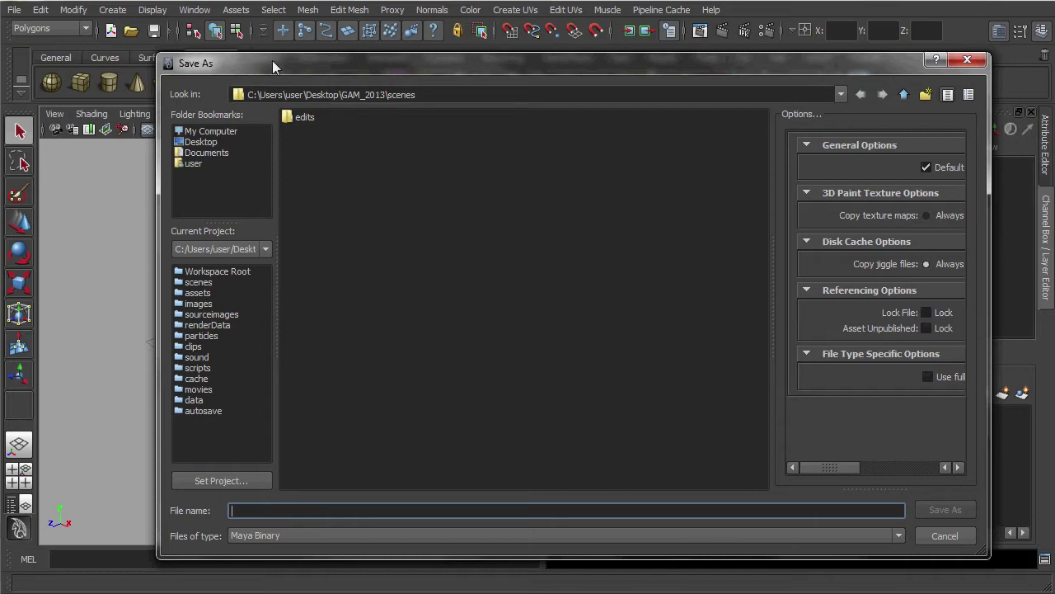
{"action": "left_click_drag", "start_coordinate": [264, 54], "coordinate": [232, 45]}
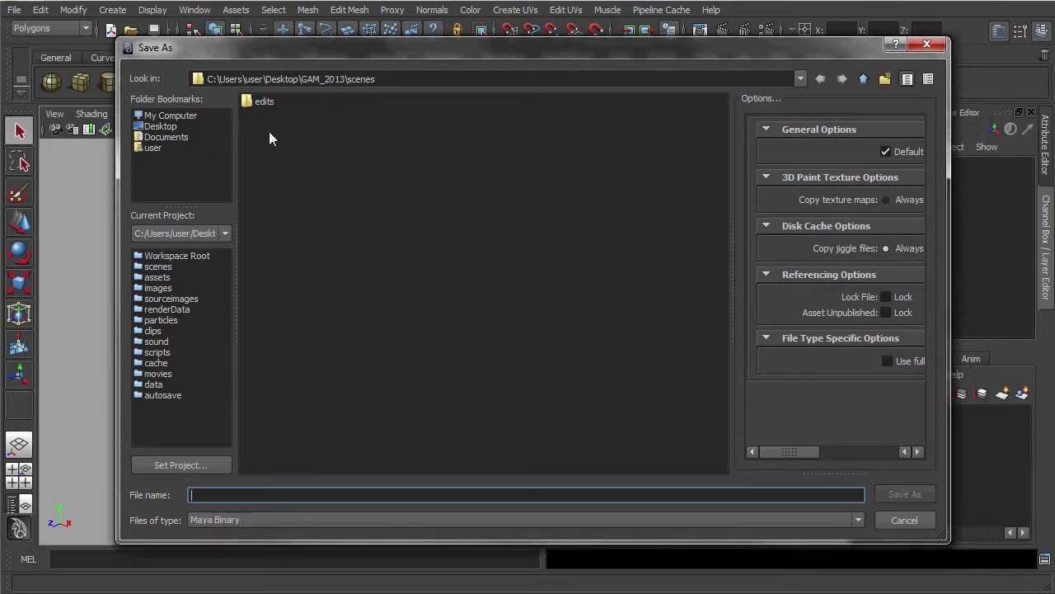
{"action": "left_click", "coordinate": [891, 80]}
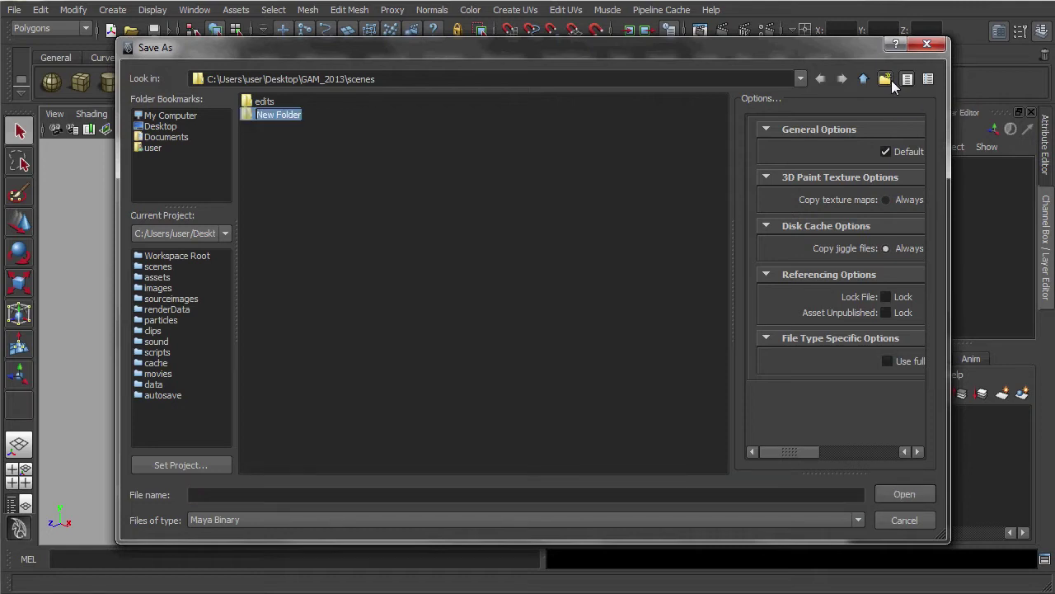
{"action": "type", "text": "Studios"}
{"action": "left_click", "coordinate": [266, 117]}
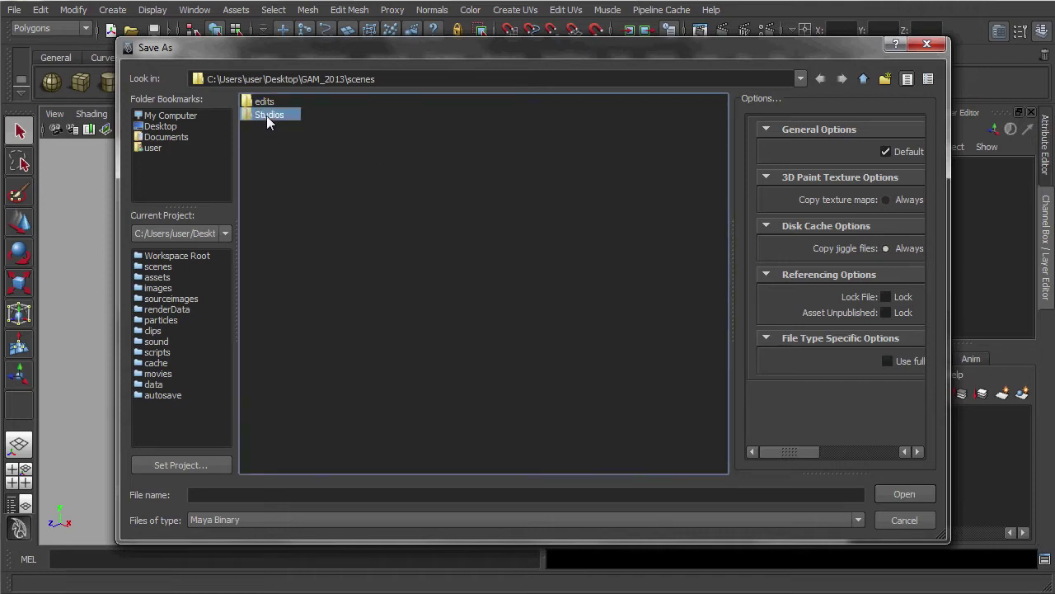
Save the scene in the Studios folder as a Maya Binary file named Studio02_HDB_Block and check the saved path
{"action": "double_click", "coordinate": [267, 116]}
{"action": "left_click", "coordinate": [290, 495]}
{"action": "type", "text": "St"}
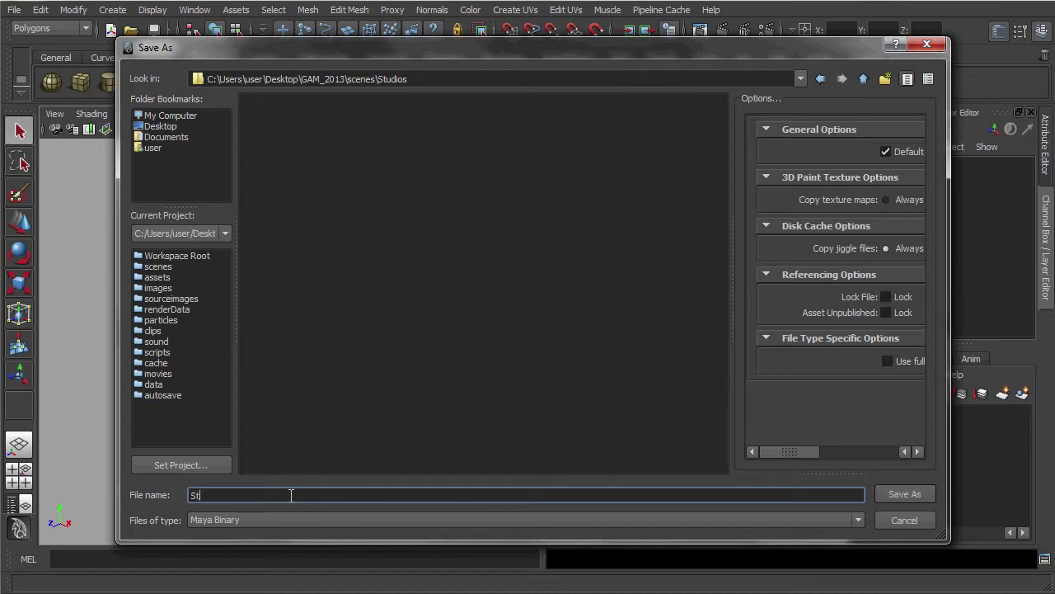
{"action": "type", "text": "udio02_HDB_Block"}
{"action": "left_click", "coordinate": [905, 495]}
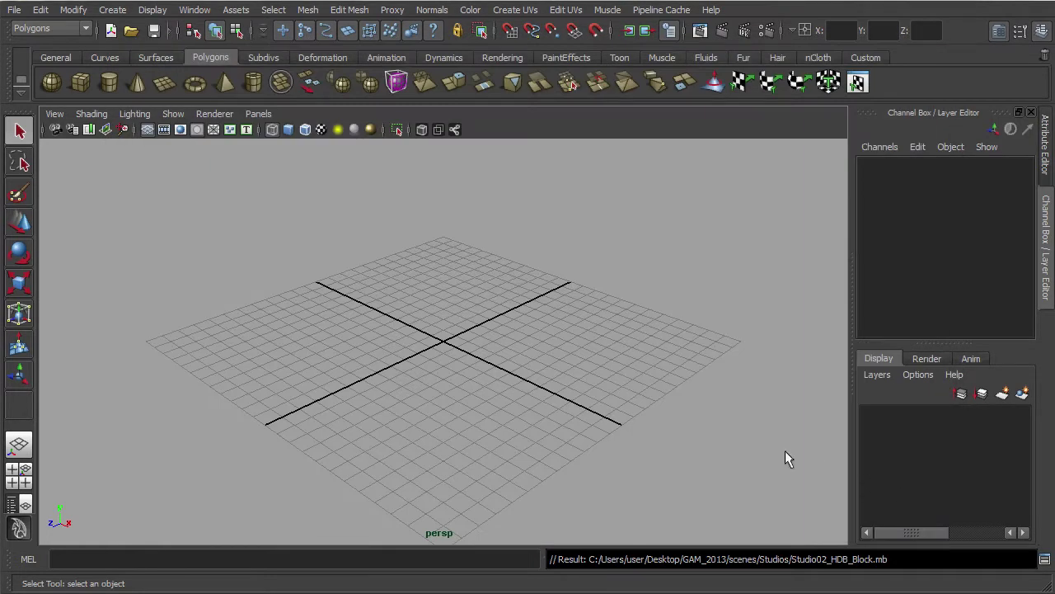
{"action": "left_click_drag", "start_coordinate": [900, 555], "coordinate": [554, 563]}
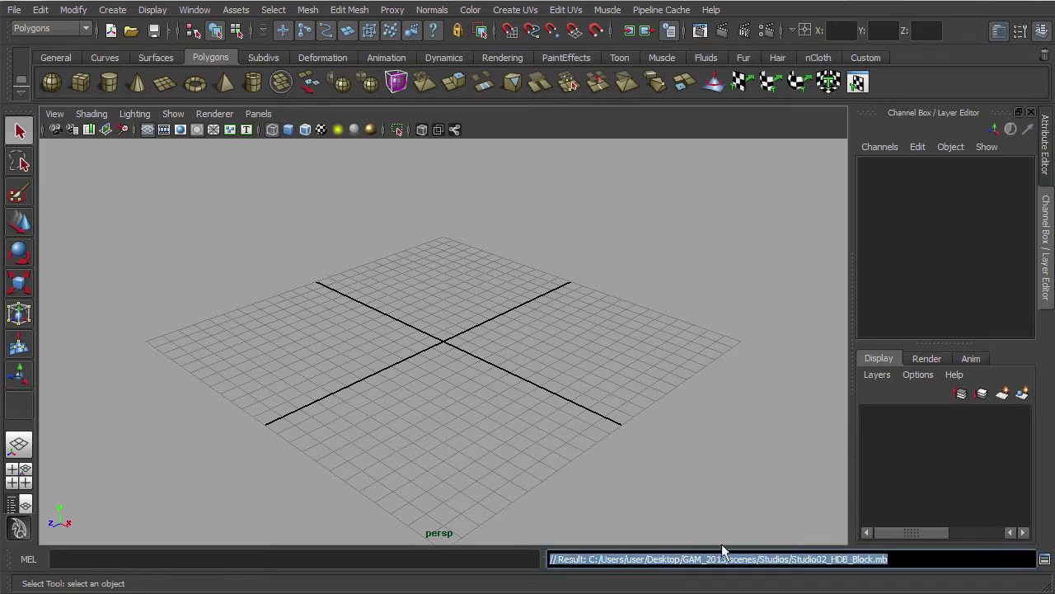
{"action": "left_click", "coordinate": [482, 307]}
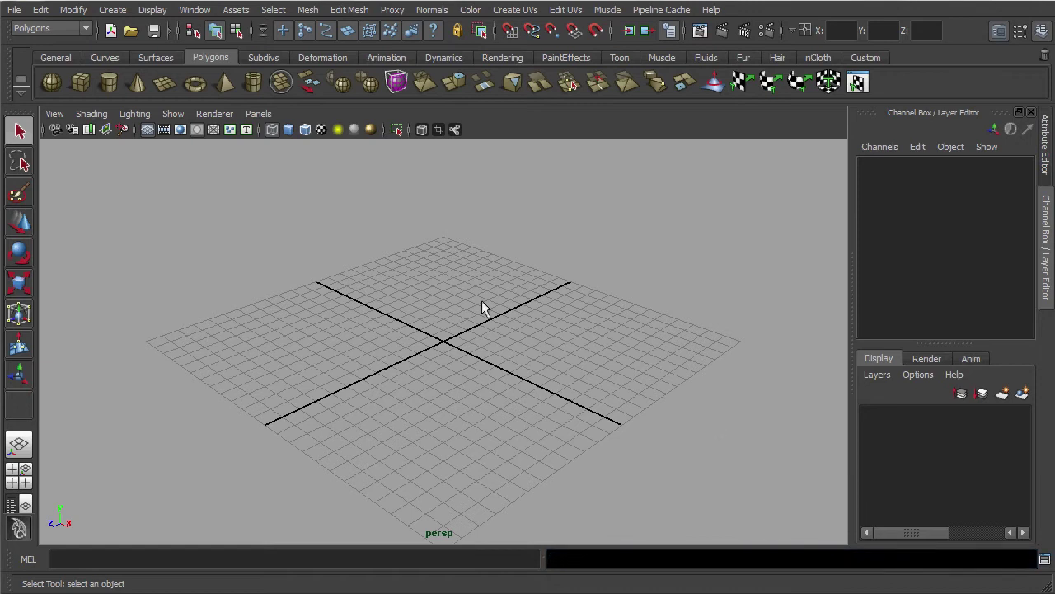
Set the working units in the preferences to meter for linear and PAL (25 fps) for time, and save them
{"action": "left_click", "coordinate": [208, 11]}
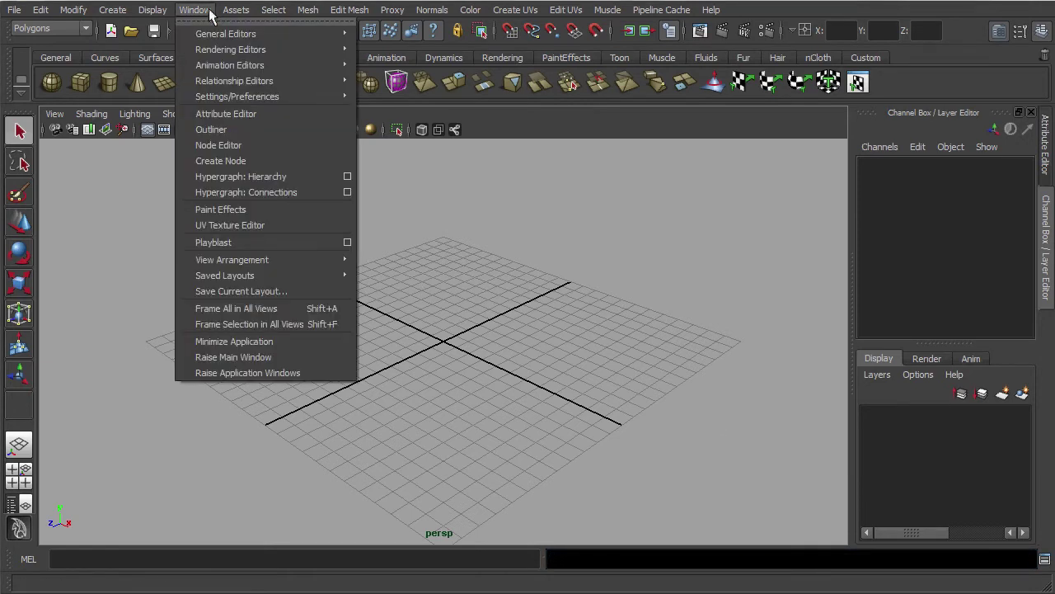
{"action": "mouse_move", "coordinate": [225, 94]}
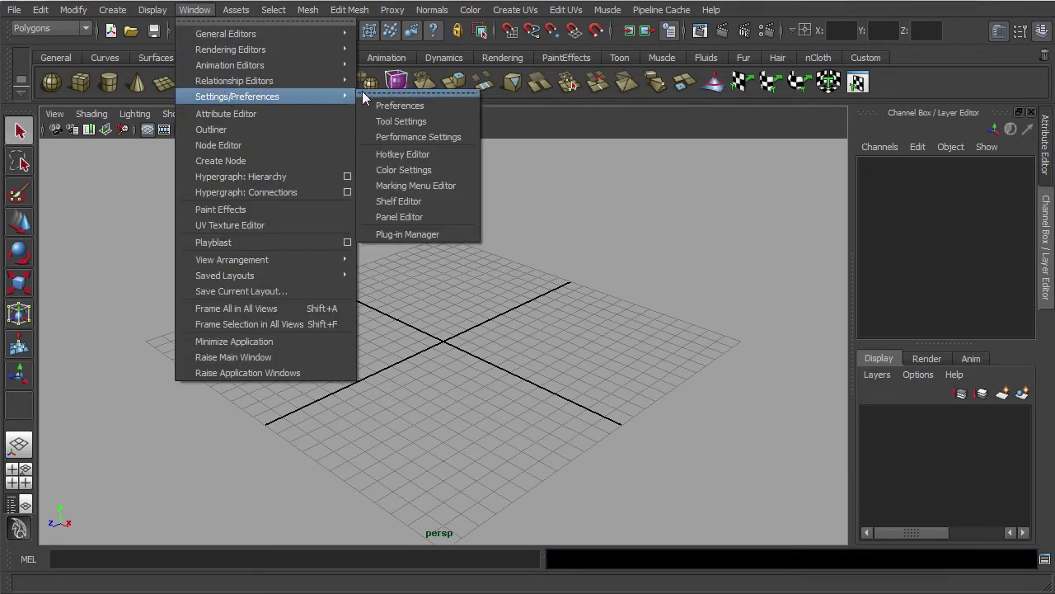
{"action": "left_click", "coordinate": [420, 113]}
{"action": "left_click_drag", "start_coordinate": [419, 112], "coordinate": [328, 114]}
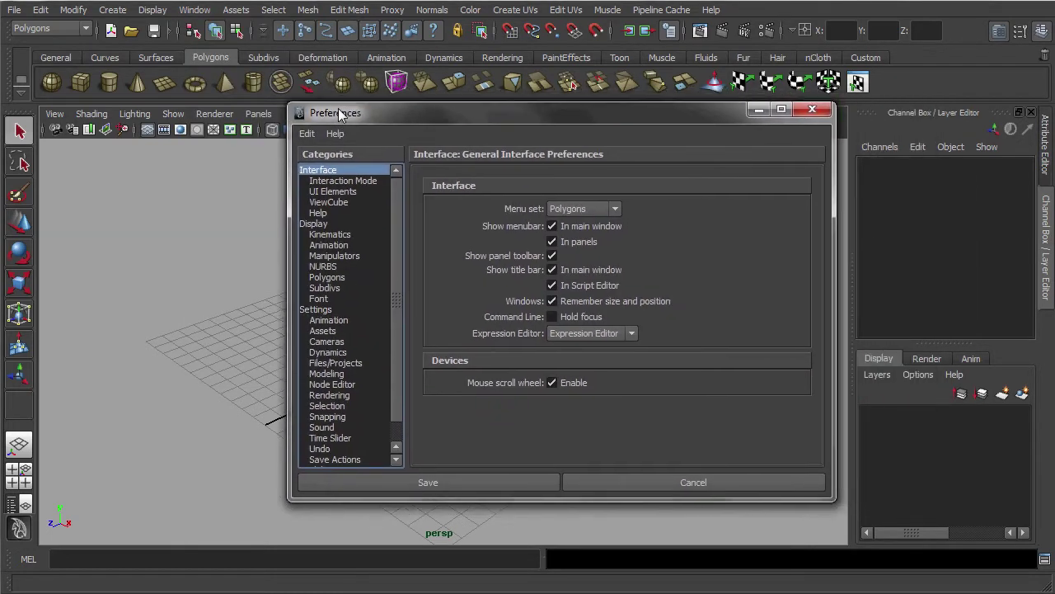
{"action": "left_click", "coordinate": [315, 309]}
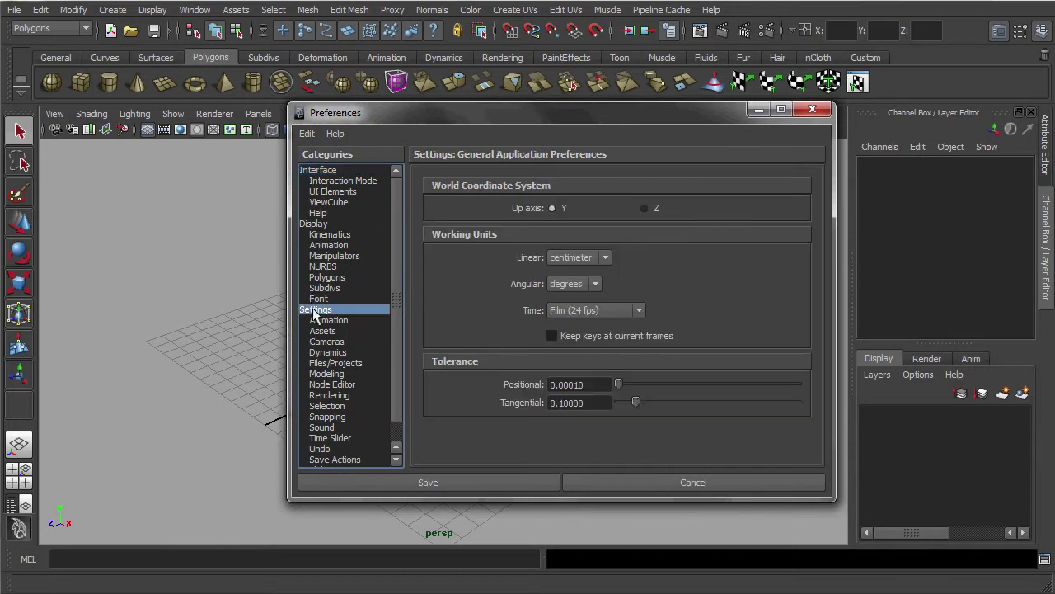
{"action": "left_click", "coordinate": [601, 258]}
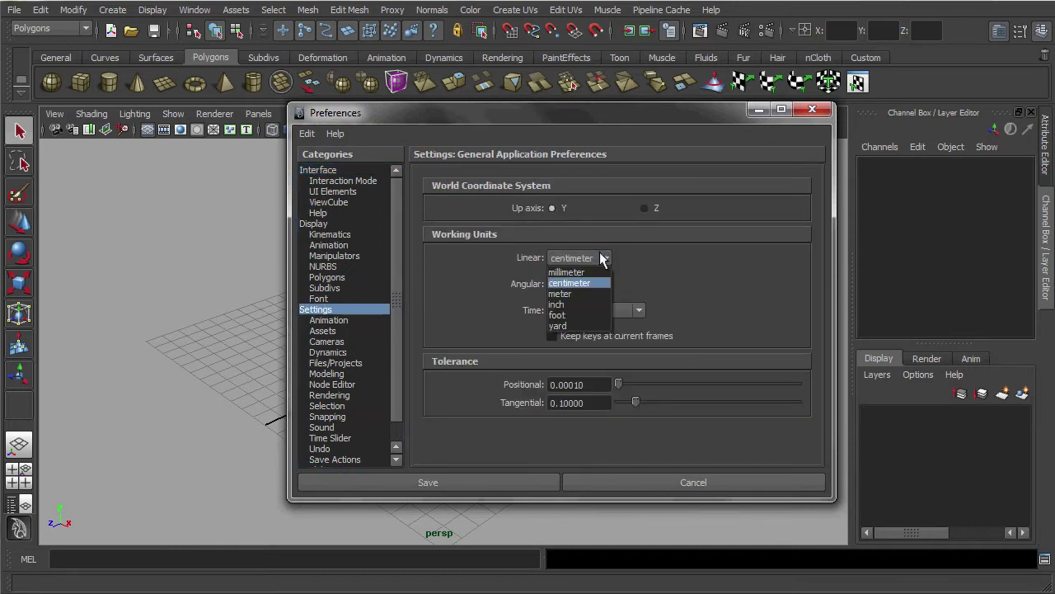
{"action": "left_click", "coordinate": [588, 293]}
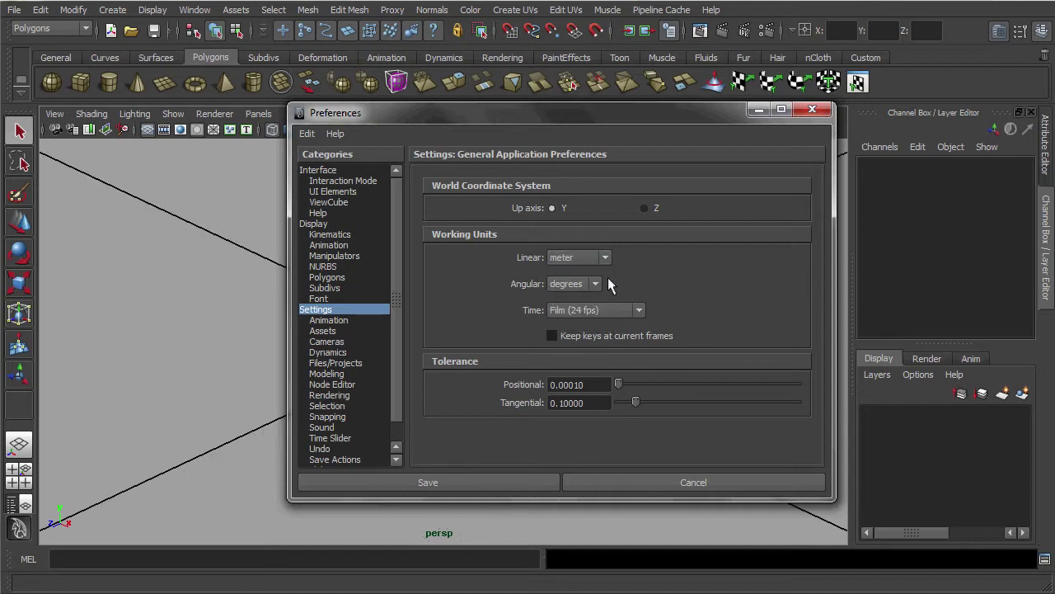
{"action": "left_click", "coordinate": [614, 310]}
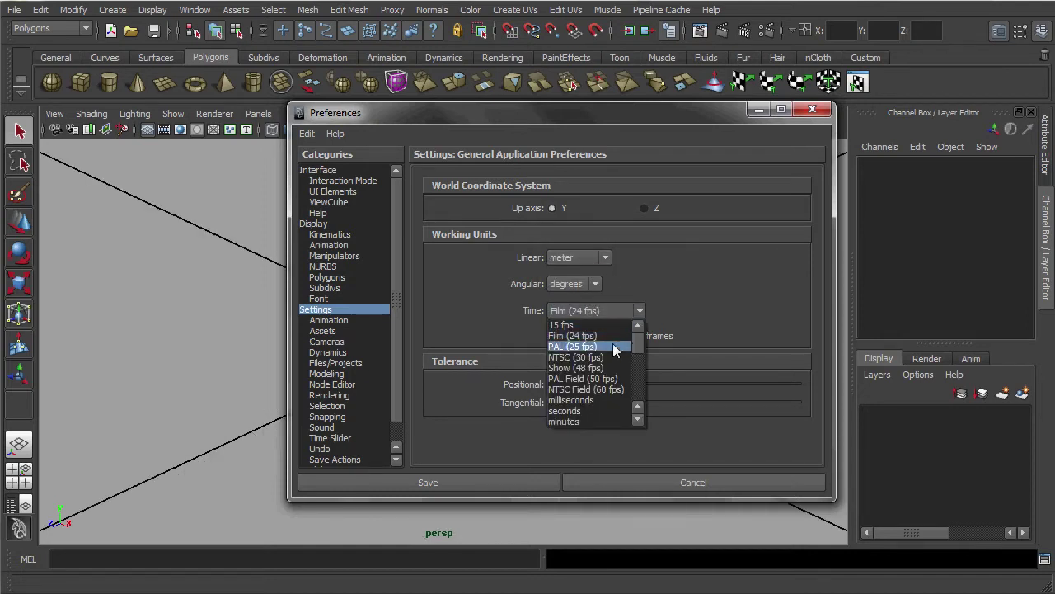
{"action": "left_click", "coordinate": [614, 347]}
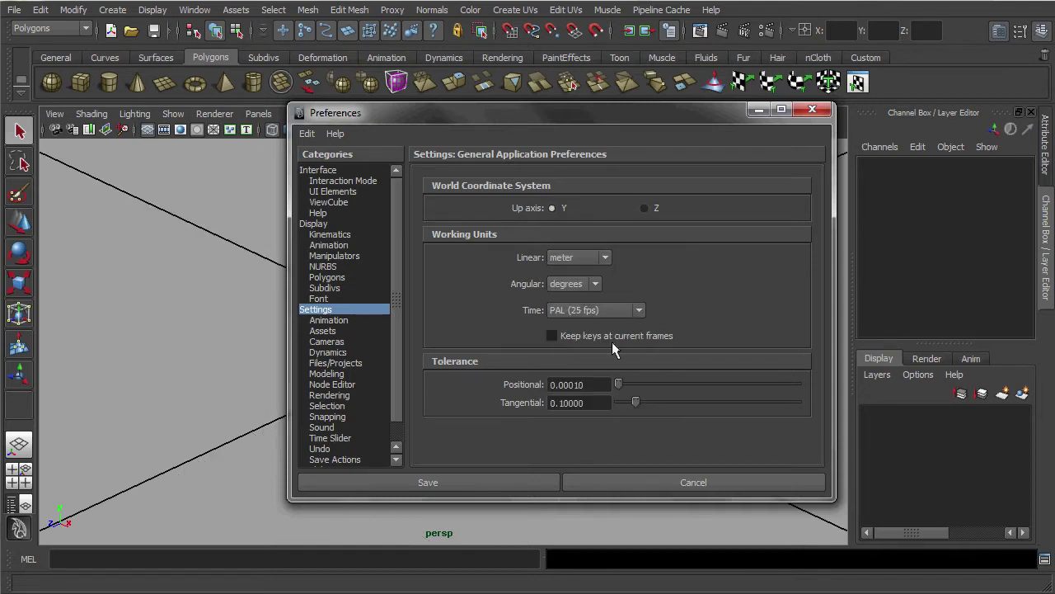
{"action": "left_click", "coordinate": [512, 487]}
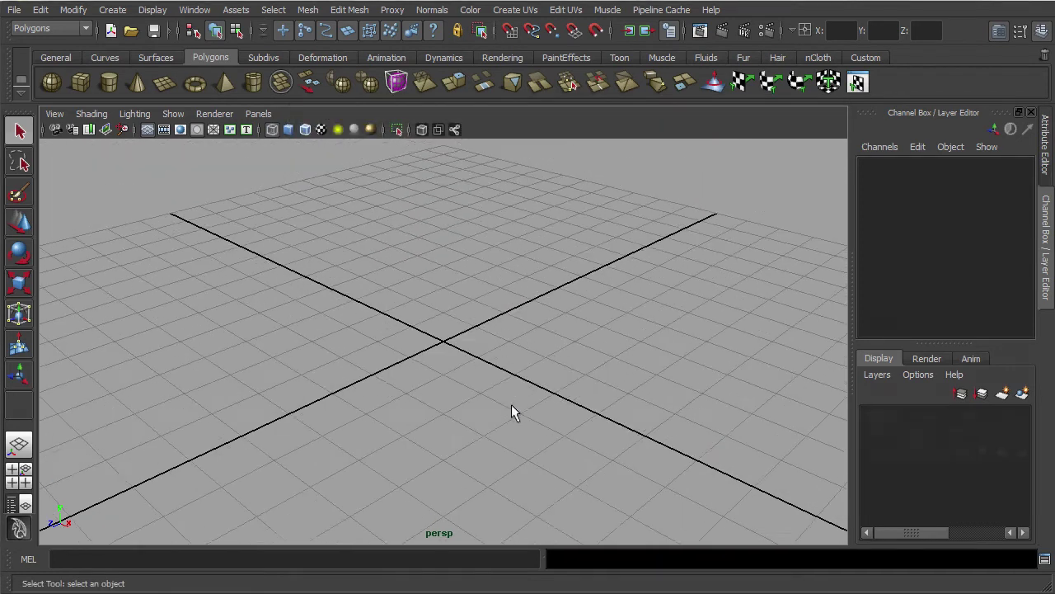
Draw a polygon plane about 12 by 12 units on the grid and set its Translate X and Translate Z to 0
{"action": "left_click", "coordinate": [163, 92]}
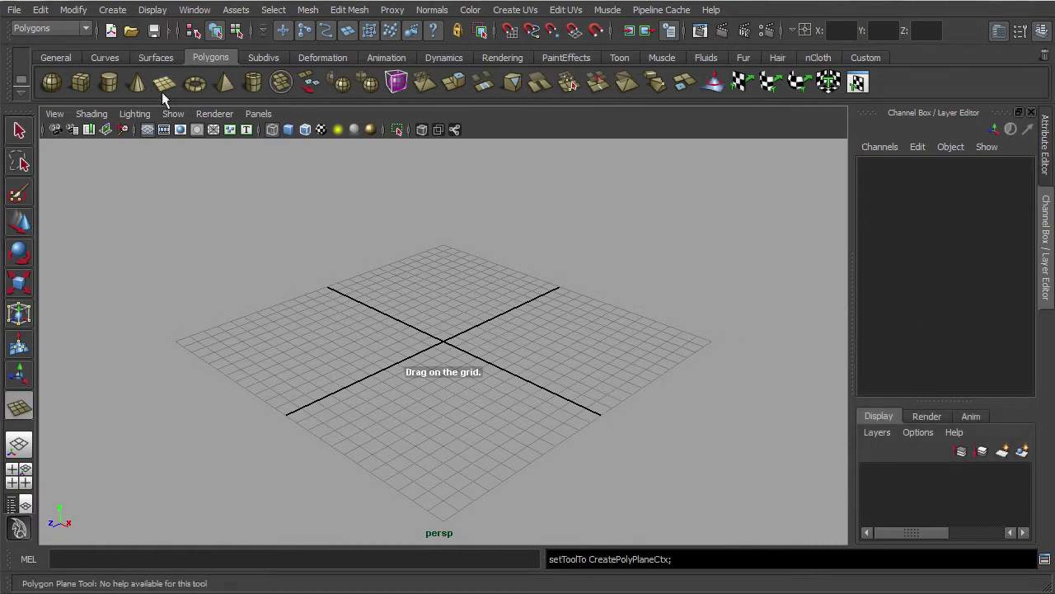
{"action": "left_click_drag", "start_coordinate": [472, 308], "coordinate": [461, 436]}
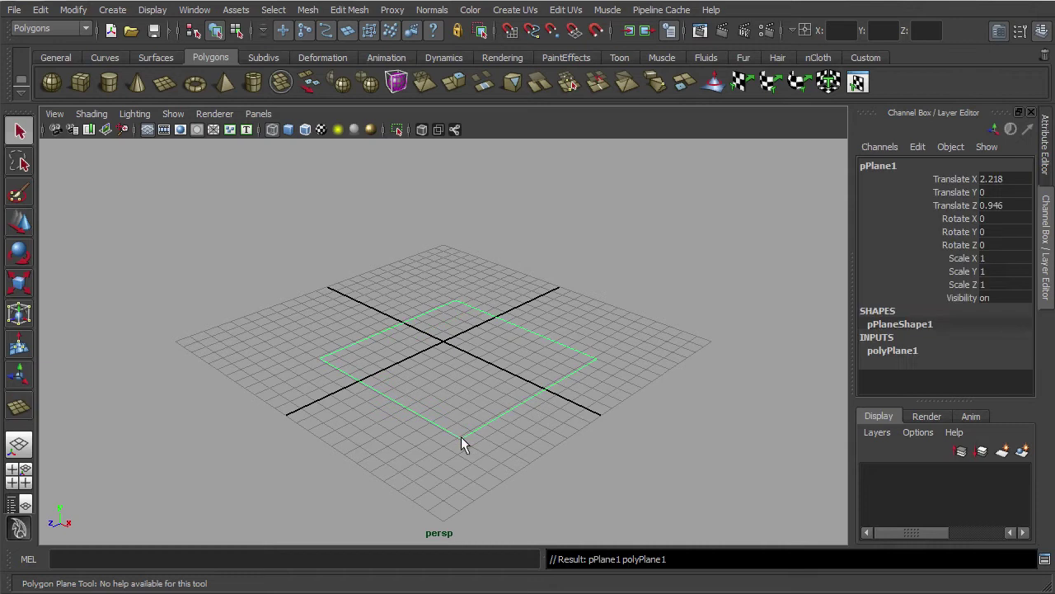
{"action": "left_click", "coordinate": [1007, 179]}
{"action": "type", "text": "0"}
{"action": "key", "text": "Tab"}
{"action": "key", "text": "Tab"}
{"action": "type", "text": "0"}
{"action": "key", "text": "Tab"}
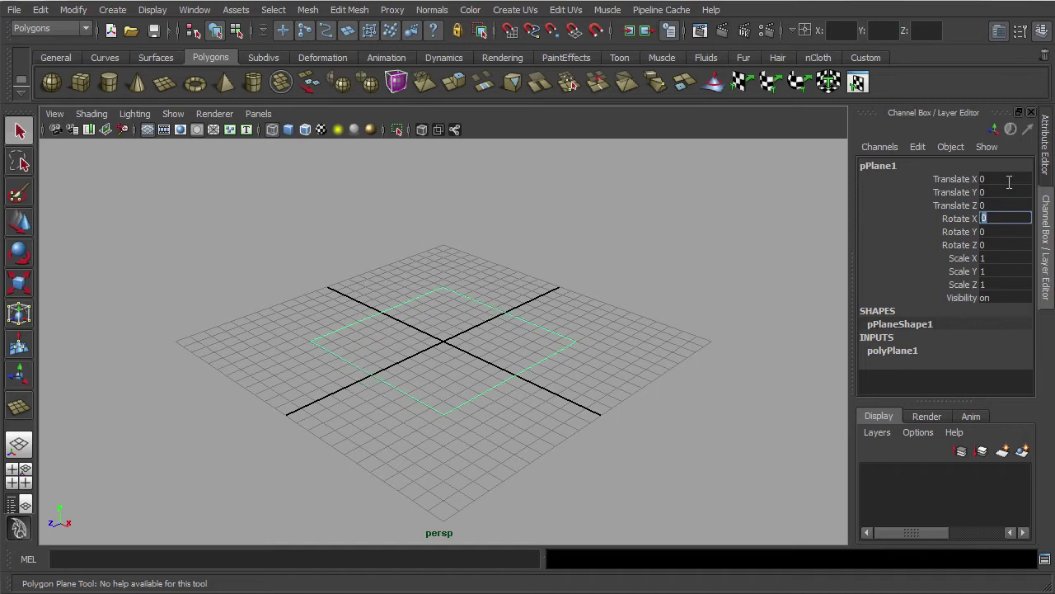
Set the plane's width and height to 5 and its width and height subdivisions to 4
{"action": "left_click", "coordinate": [916, 351]}
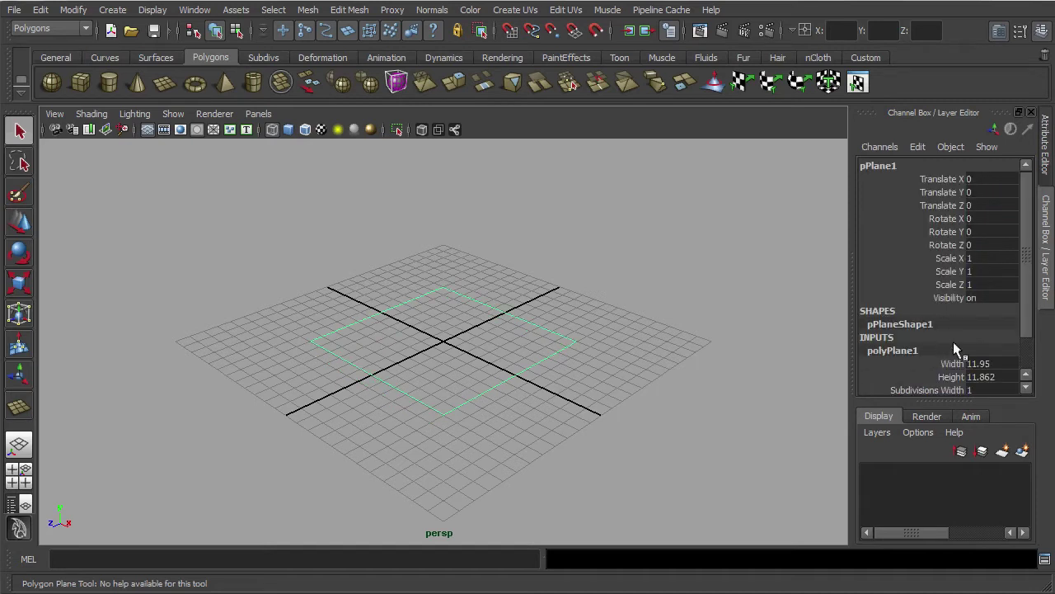
{"action": "scroll", "coordinate": [948, 348], "scroll_direction": "down", "scroll_amount": 2}
{"action": "left_click", "coordinate": [983, 328]}
{"action": "left_click", "coordinate": [985, 328]}
{"action": "type", "text": "5"}
{"action": "key", "text": "Tab"}
{"action": "type", "text": "5"}
{"action": "key", "text": "Tab"}
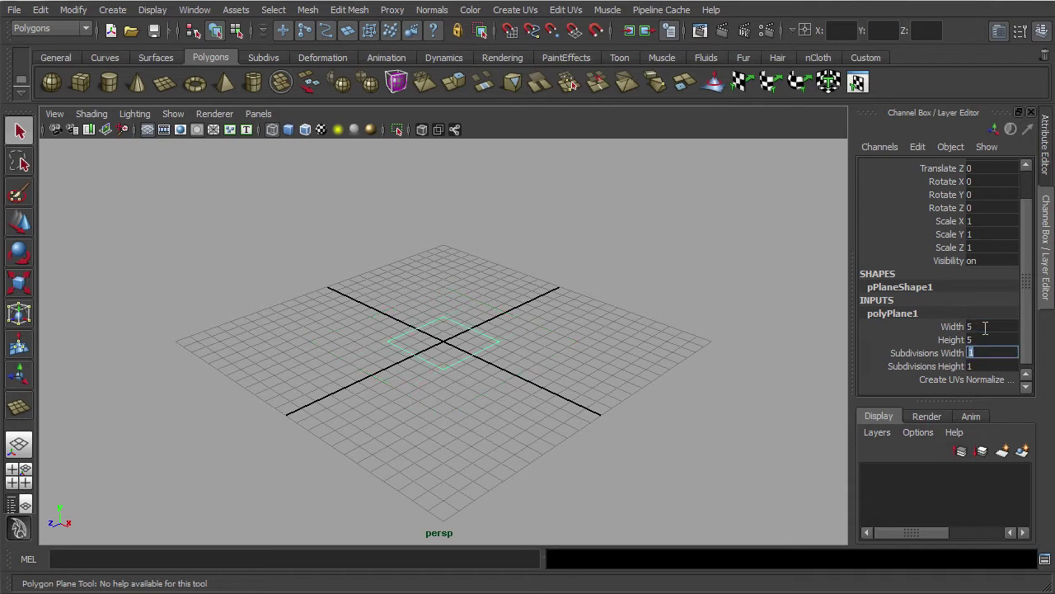
{"action": "type", "text": "4"}
{"action": "key", "text": "Tab"}
{"action": "type", "text": "4"}
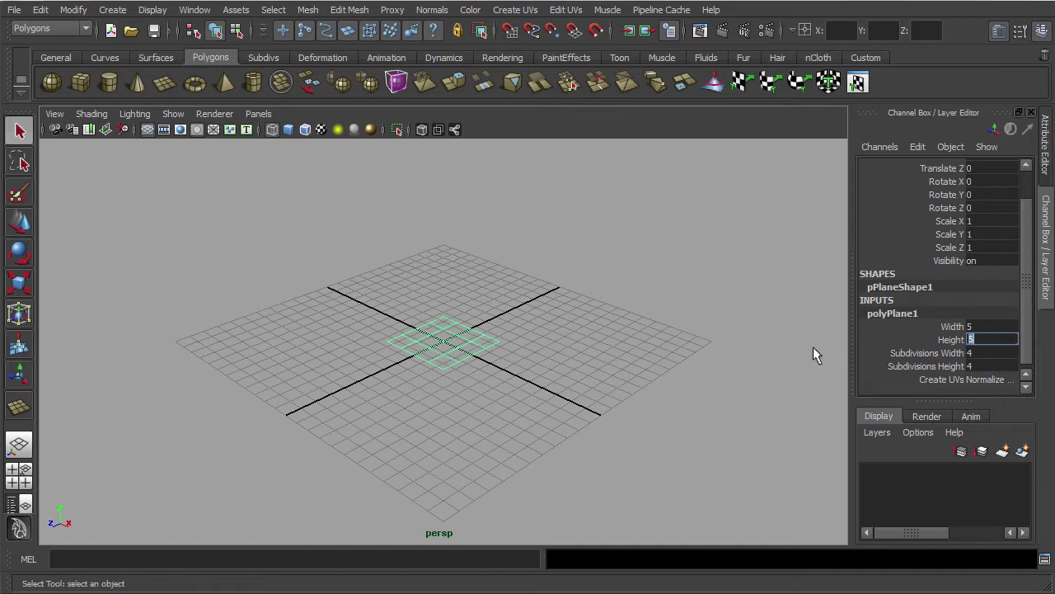
{"action": "type", "text": "q"}
Hide the grid and display the selected plane smooth shaded with wireframe on shaded
{"action": "left_click", "coordinate": [686, 361]}
{"action": "left_click", "coordinate": [464, 357]}
{"action": "left_click_drag", "start_coordinate": [514, 356], "coordinate": [502, 358], "text": "alt"}
{"action": "scroll", "coordinate": [459, 371], "scroll_direction": "up", "scroll_amount": 6}
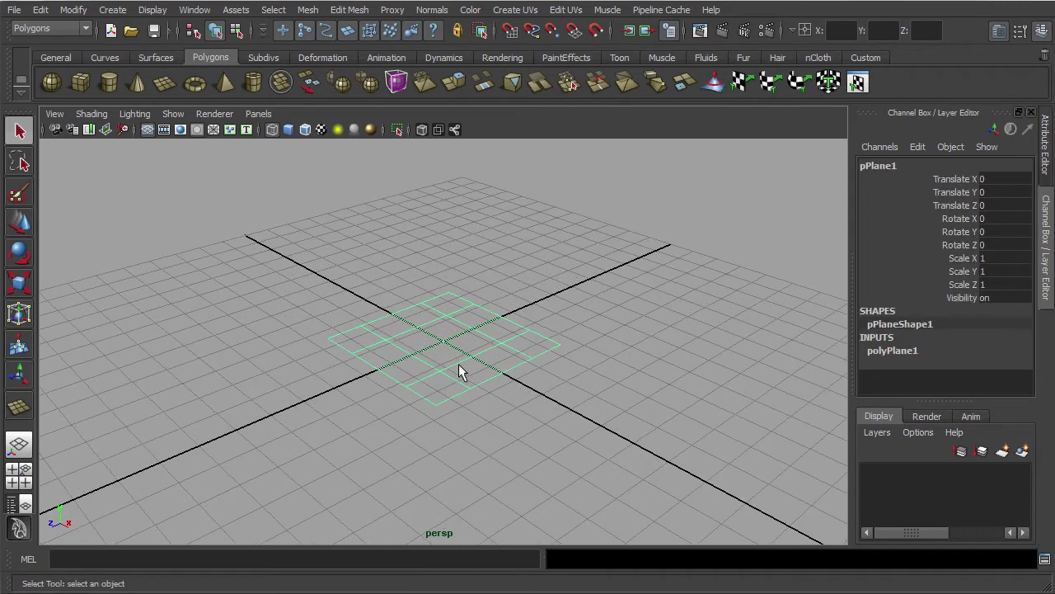
{"action": "left_click", "coordinate": [147, 130]}
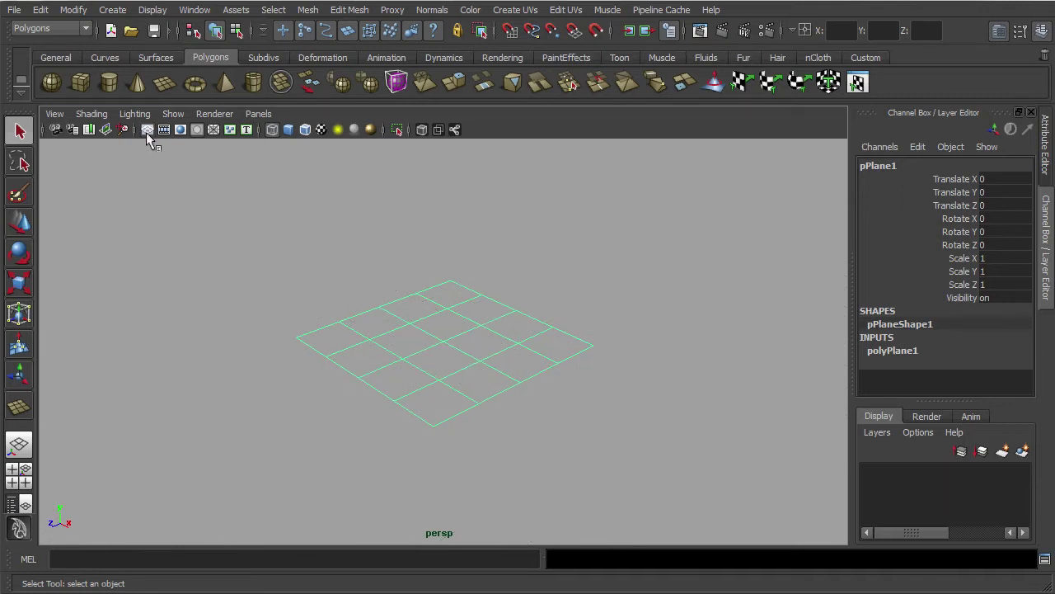
{"action": "left_click", "coordinate": [288, 130]}
{"action": "left_click", "coordinate": [307, 131]}
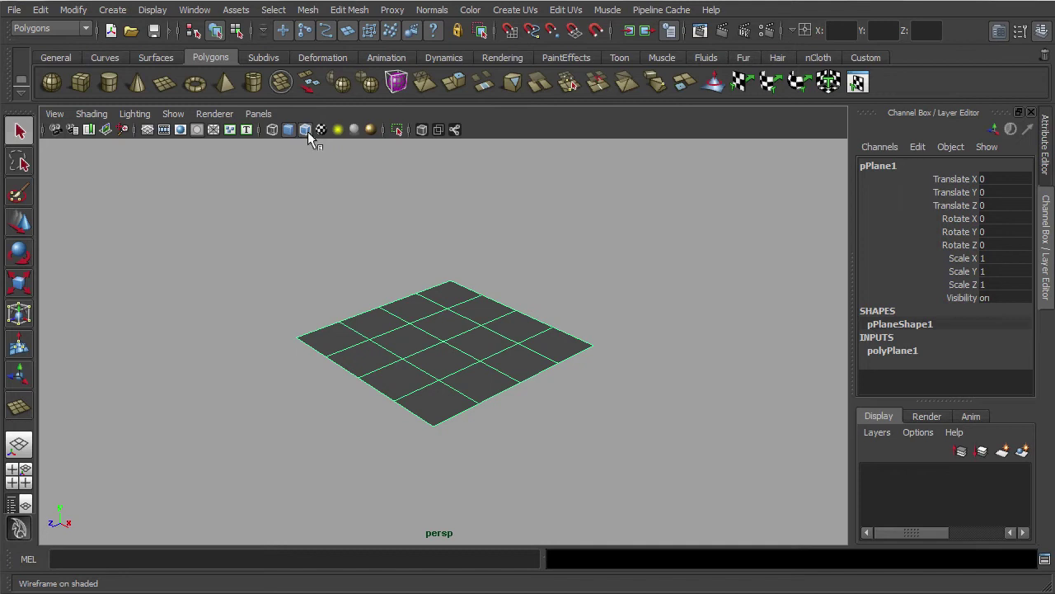
Move the plane's pivot onto the middle vertex of its front edge, using vertex snapping
{"action": "left_click", "coordinate": [19, 223]}
{"action": "key", "text": "d"}
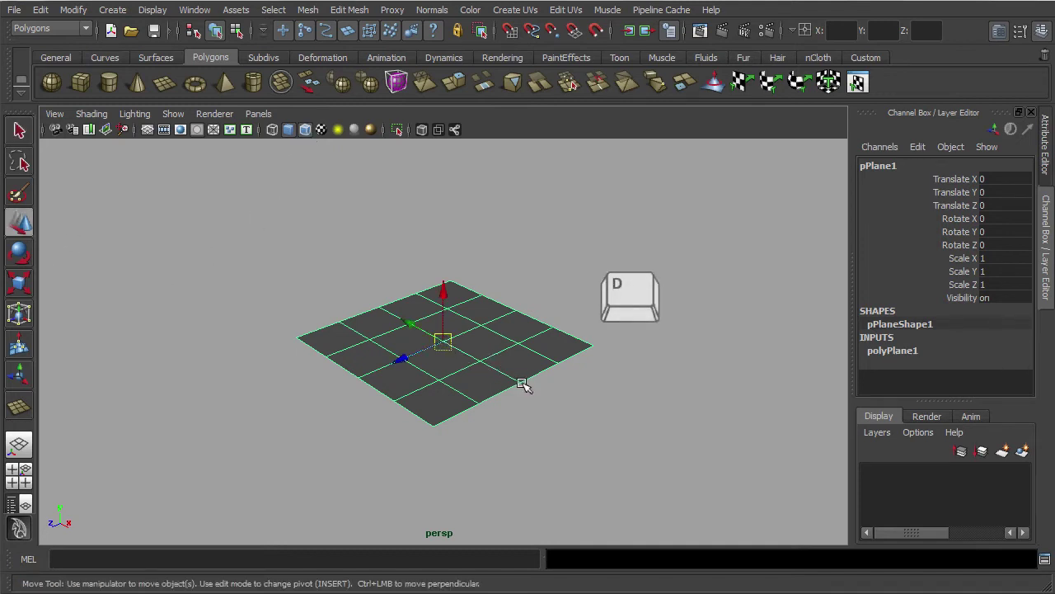
{"action": "key", "text": "v"}
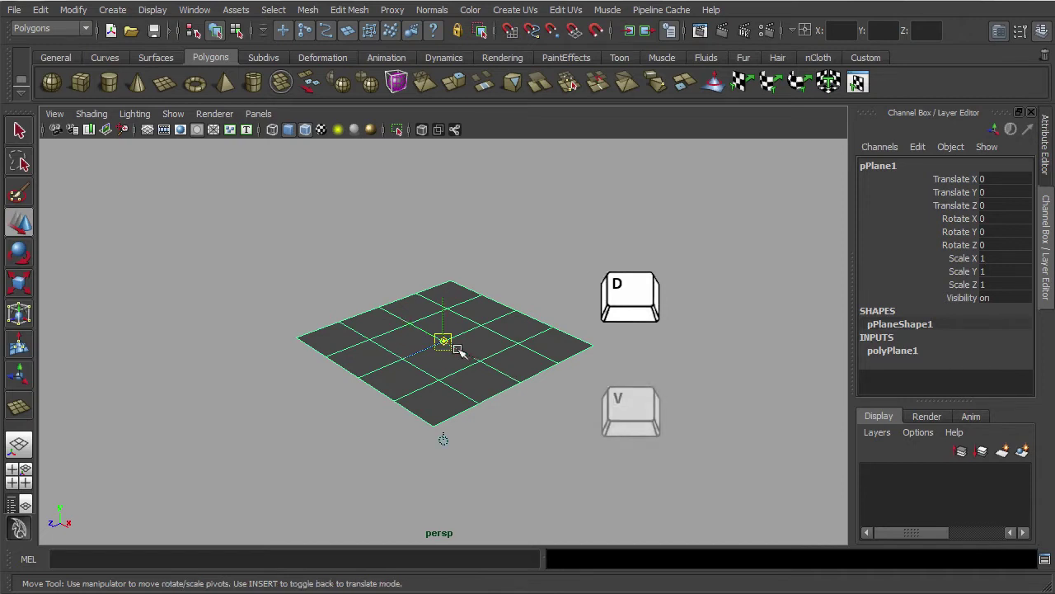
{"action": "left_click_drag", "start_coordinate": [444, 341], "coordinate": [520, 382]}
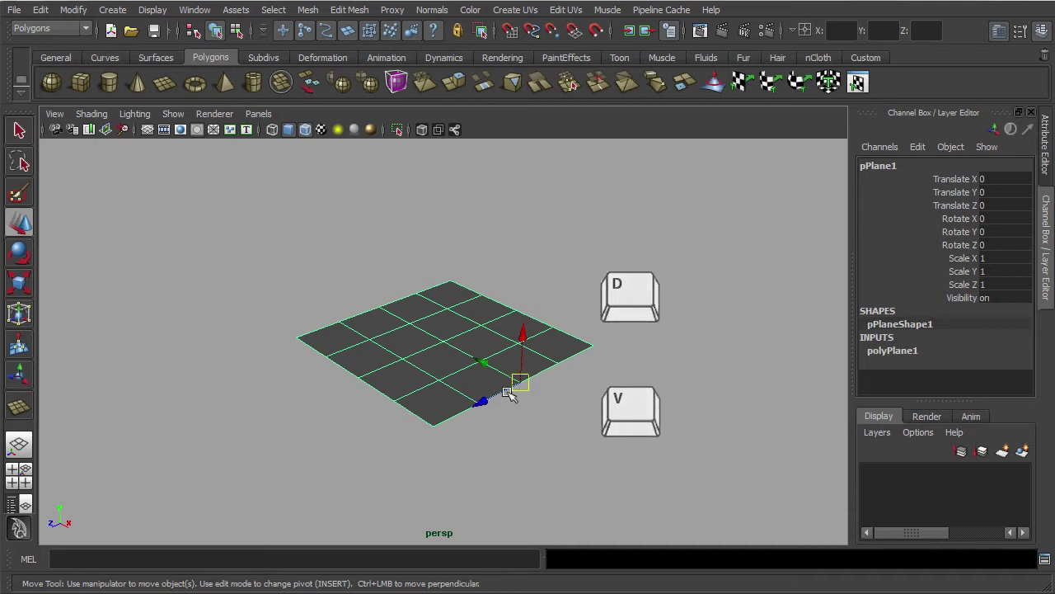
Stand the plane upright by setting its Rotate Z to -90
{"action": "key", "text": "e"}
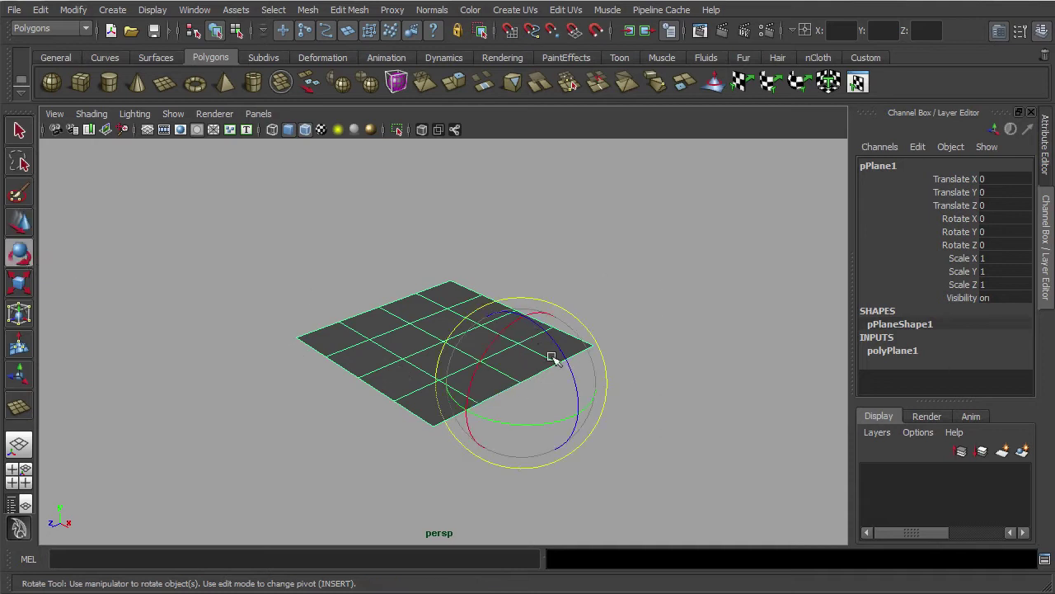
{"action": "mouse_move", "coordinate": [570, 360]}
{"action": "left_mouse_down"}
{"action": "mouse_move", "coordinate": [572, 377]}
{"action": "mouse_move", "coordinate": [570, 365]}
{"action": "left_mouse_up"}
{"action": "left_click", "coordinate": [1011, 245]}
{"action": "type", "text": "-90"}
{"action": "key", "text": "Return"}
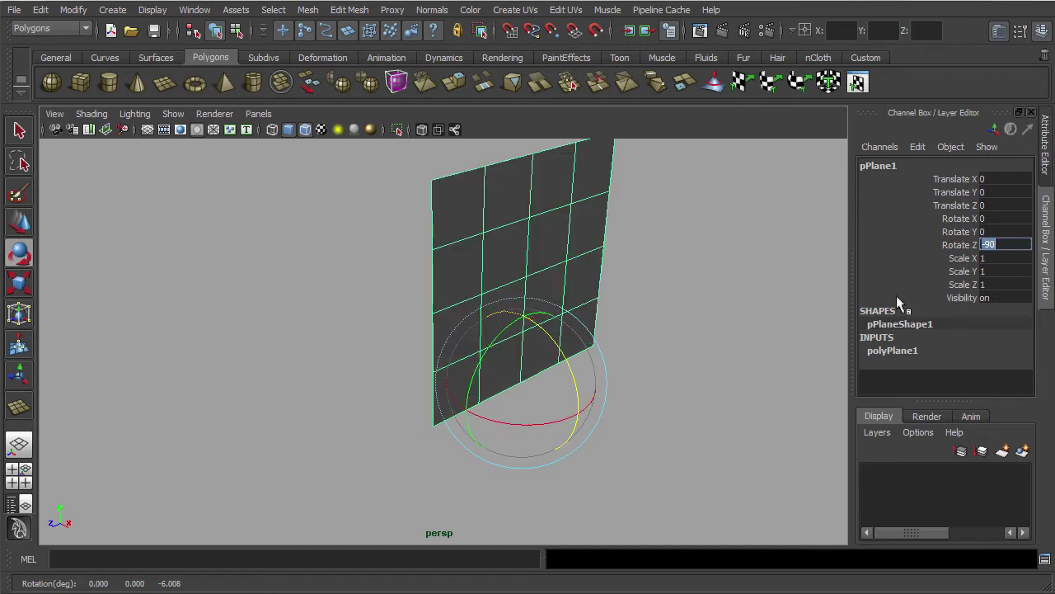
Select the two outer vertical edge loops of the plane and scale them apart along Z, towards the side borders
{"action": "mouse_move", "coordinate": [573, 405]}
{"action": "left_mouse_down", "text": "alt"}
{"action": "mouse_move", "coordinate": [494, 386]}
{"action": "mouse_move", "coordinate": [494, 365]}
{"action": "mouse_move", "coordinate": [564, 394]}
{"action": "left_mouse_up", "text": "alt"}
{"action": "middle_click_drag", "start_coordinate": [563, 393], "coordinate": [565, 402], "text": "alt"}
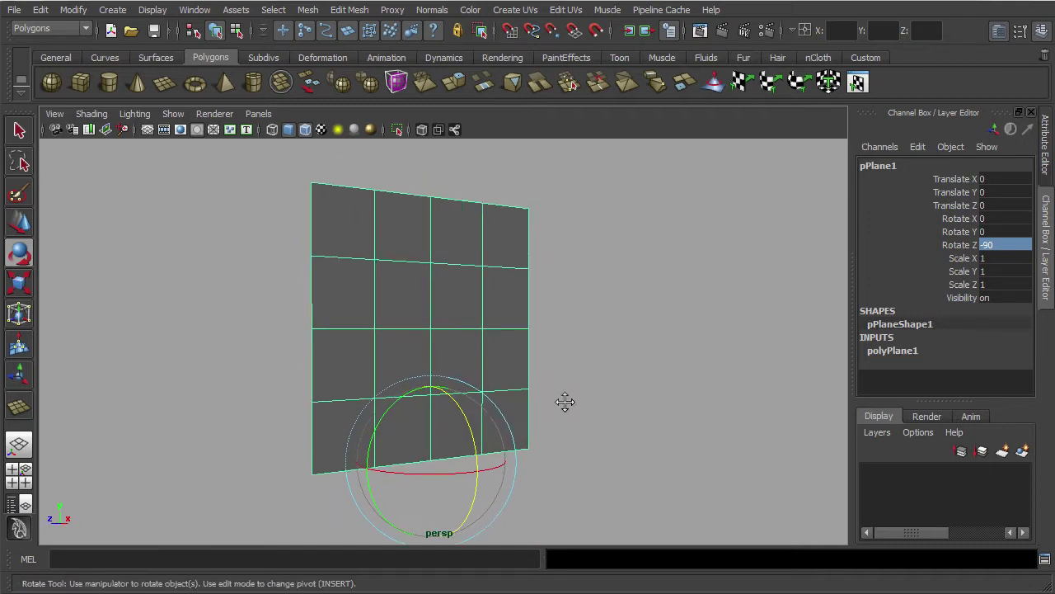
{"action": "key", "text": "q"}
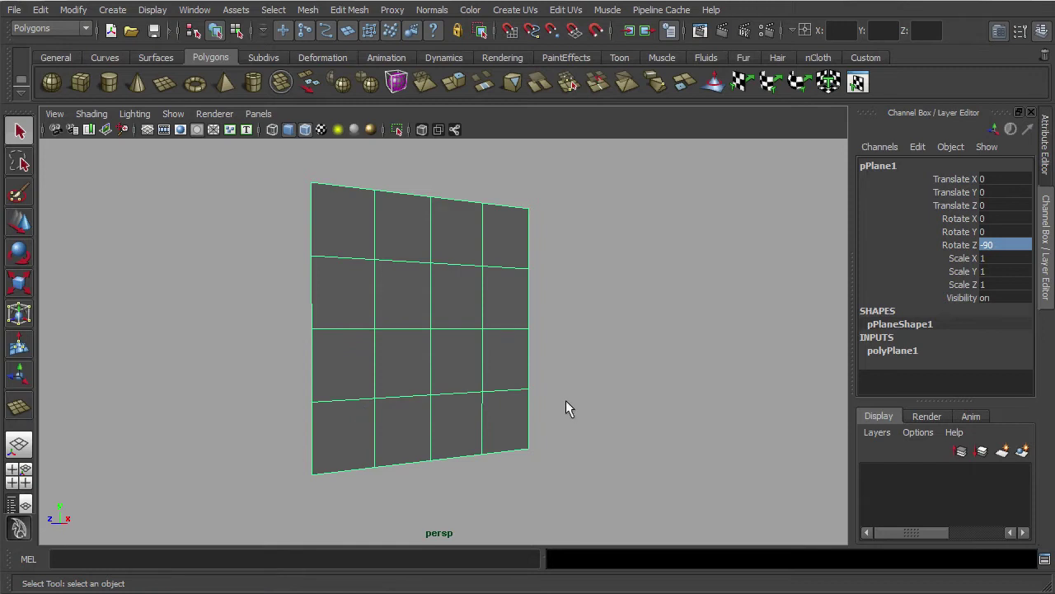
{"action": "right_click_drag", "start_coordinate": [407, 265], "coordinate": [404, 231]}
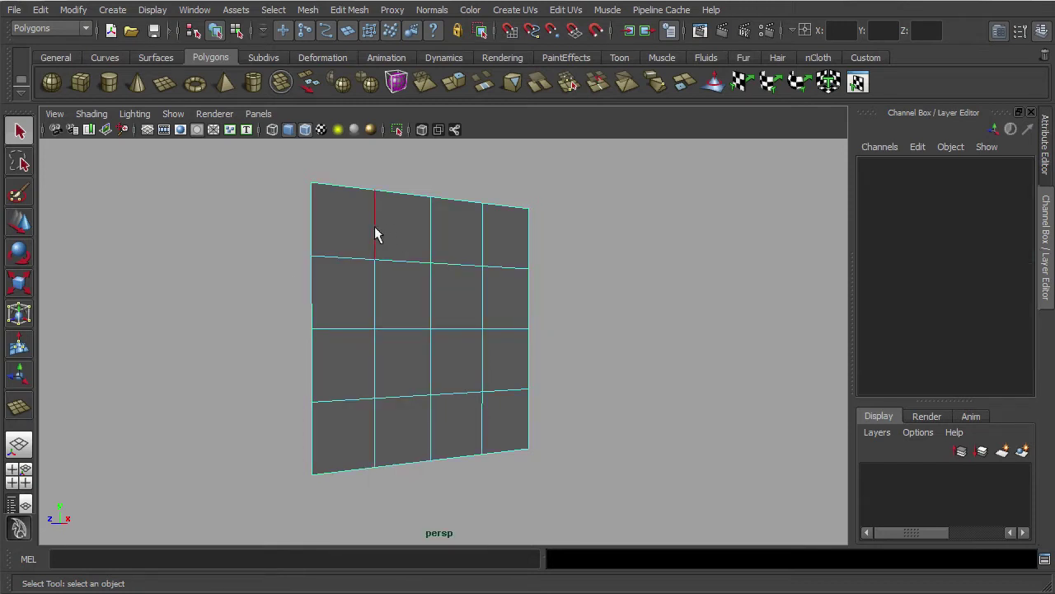
{"action": "left_click", "coordinate": [375, 234]}
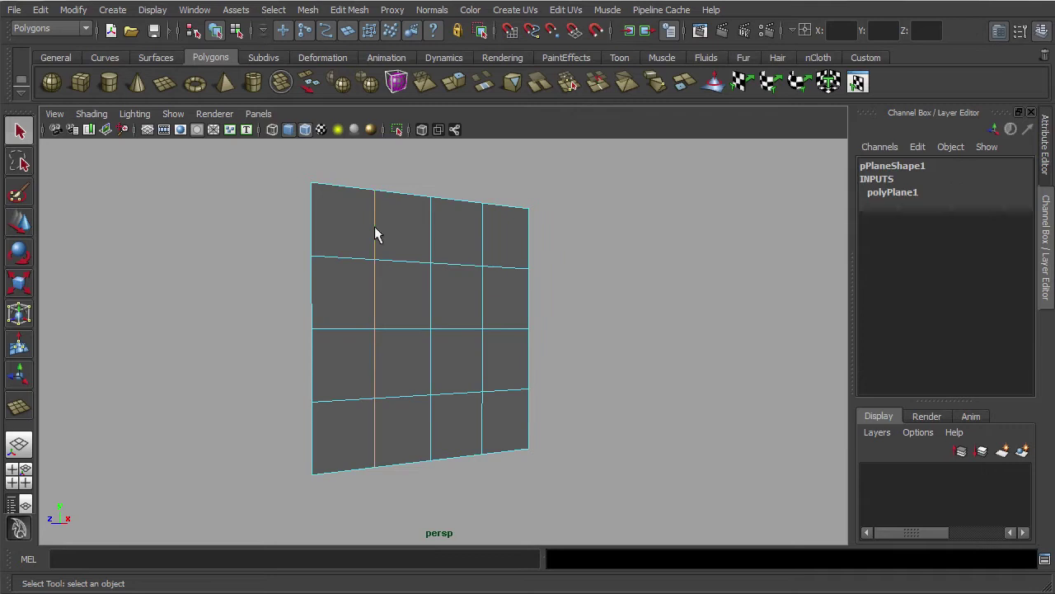
{"action": "double_click", "coordinate": [483, 232], "text": "shift"}
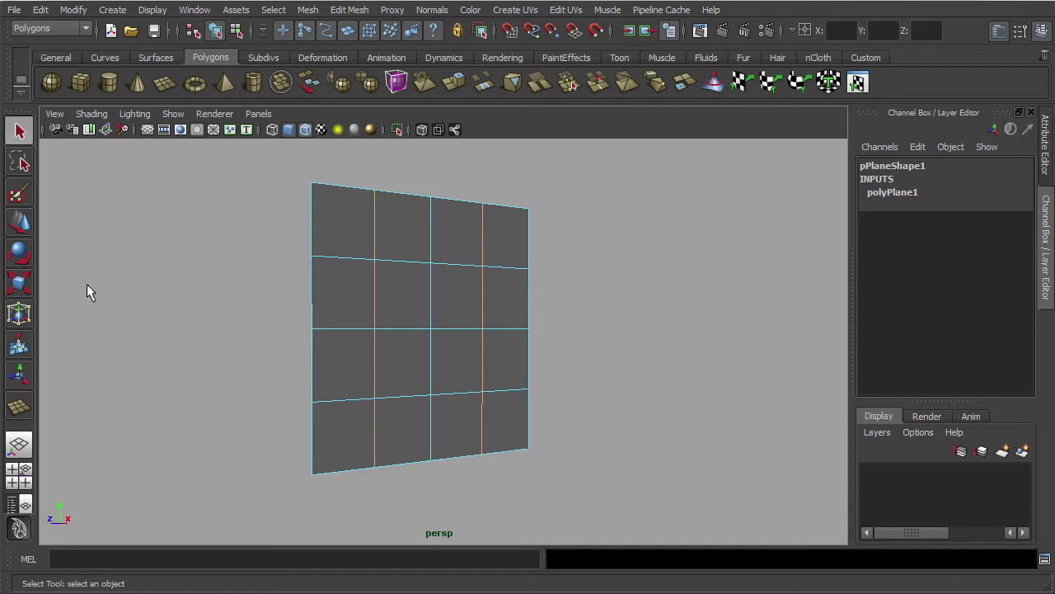
{"action": "left_click", "coordinate": [19, 283]}
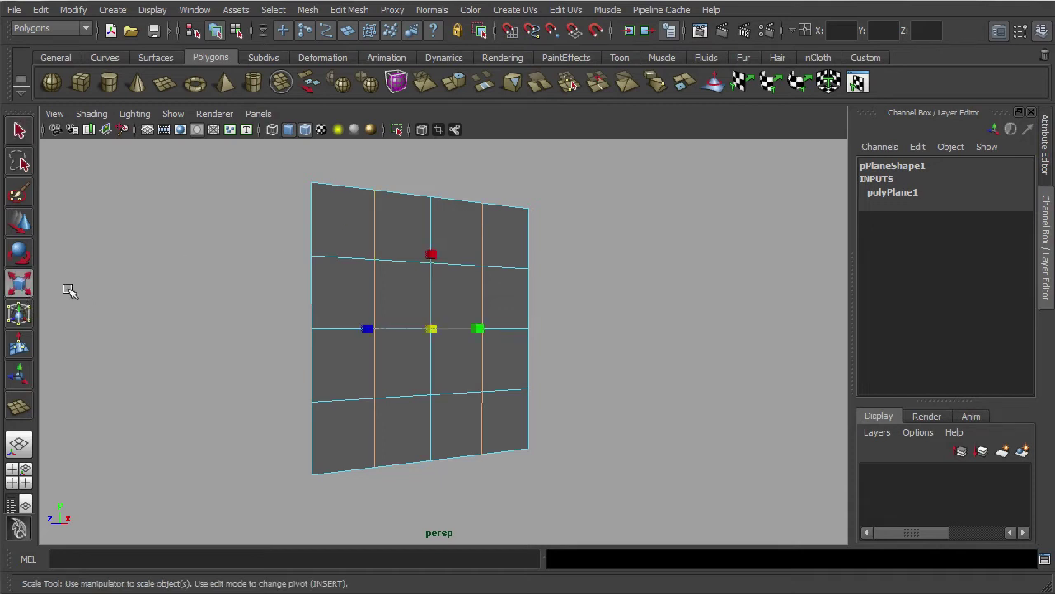
{"action": "left_click_drag", "start_coordinate": [367, 329], "coordinate": [348, 334]}
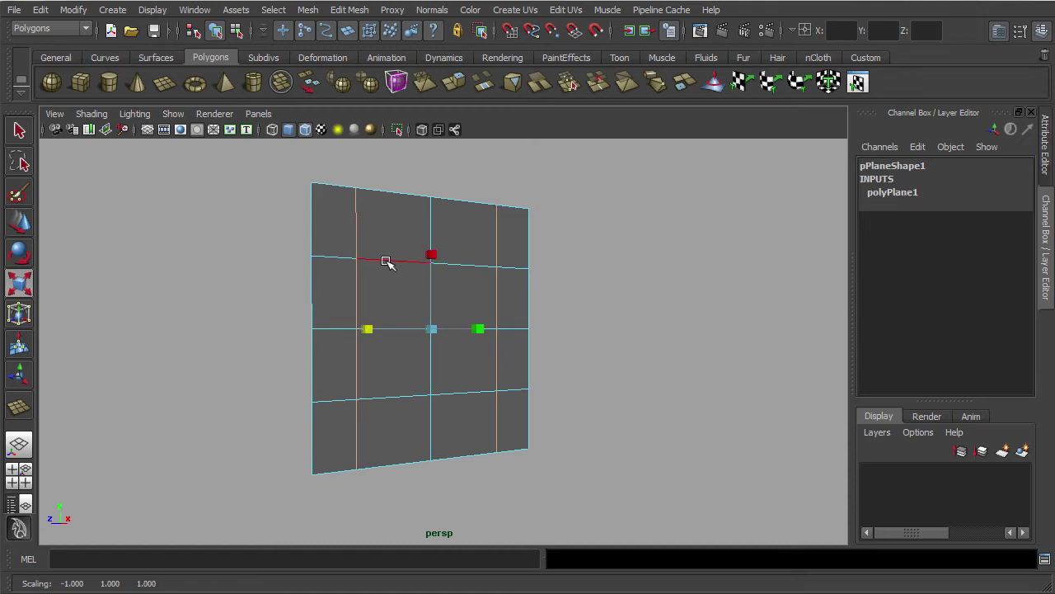
Select the upper and lower horizontal edge loops and scale them apart vertically, towards the top and bottom borders
{"action": "left_click", "coordinate": [386, 260]}
{"action": "key", "text": "q"}
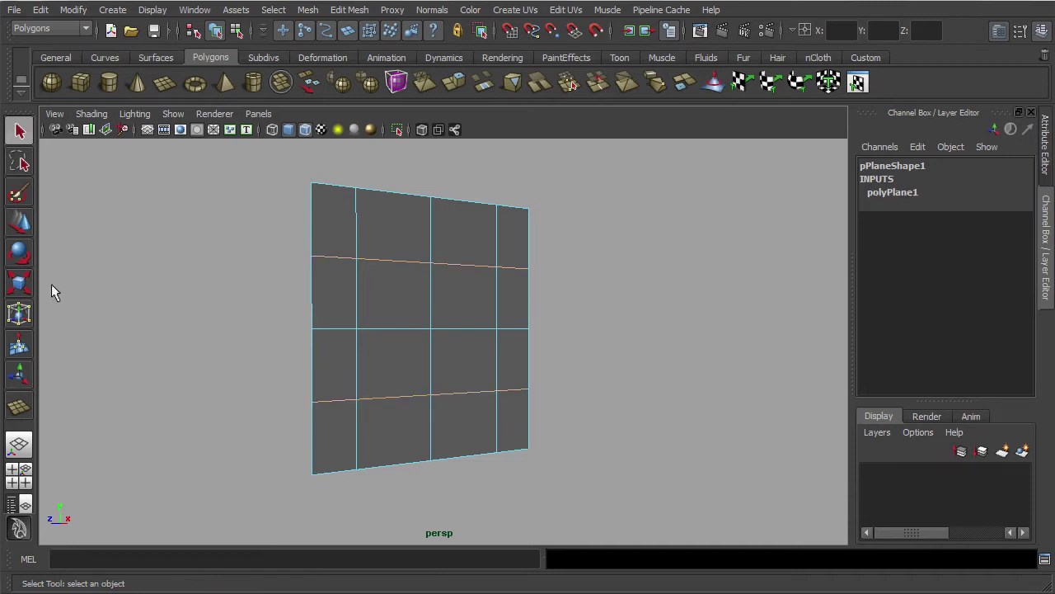
{"action": "left_click", "coordinate": [19, 283]}
{"action": "left_click_drag", "start_coordinate": [430, 258], "coordinate": [436, 224]}
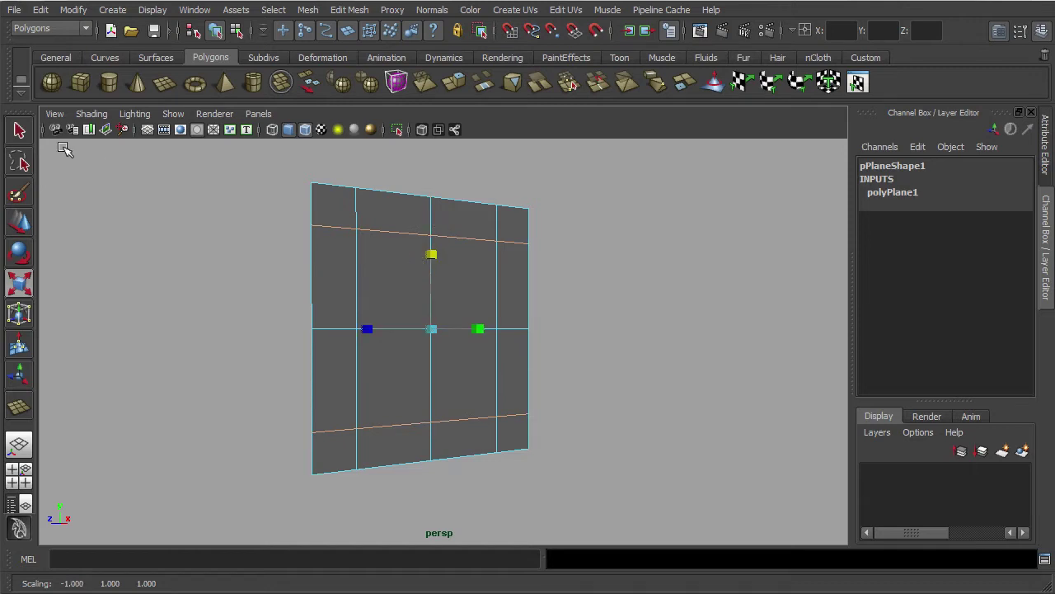
Select the plane in object mode and start the Insert Edge Loop Tool with its settings reset to default
{"action": "left_click", "coordinate": [19, 131]}
{"action": "right_click_drag", "start_coordinate": [471, 261], "coordinate": [491, 251]}
{"action": "left_click", "coordinate": [397, 230]}
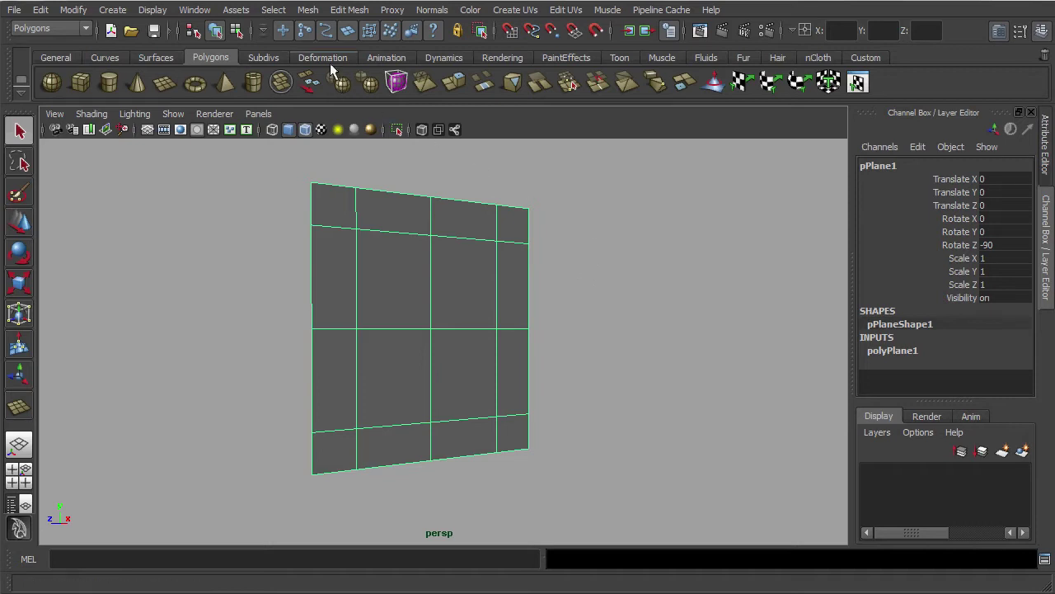
{"action": "left_click", "coordinate": [76, 29]}
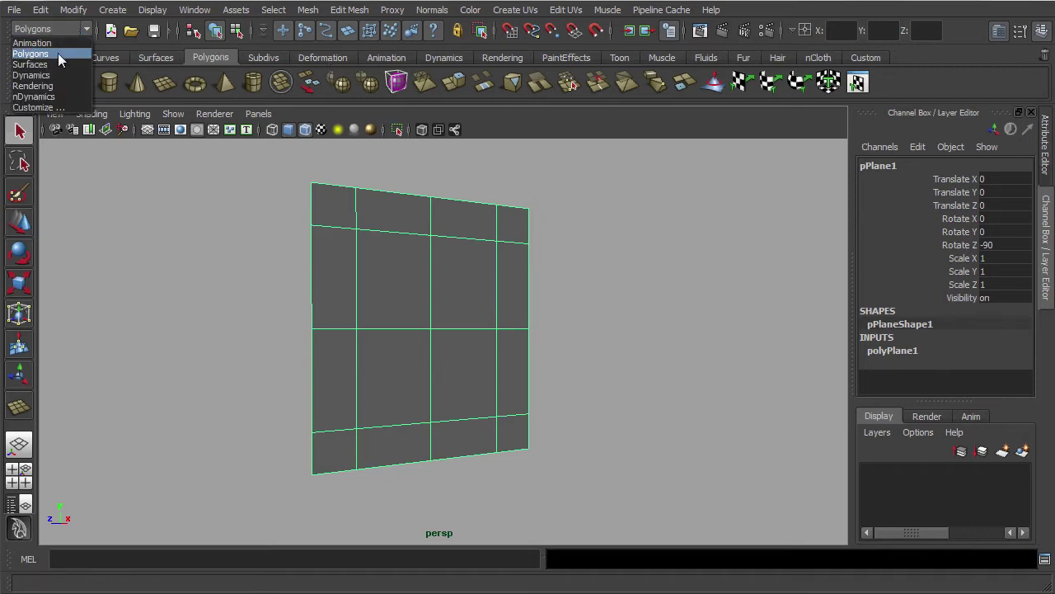
{"action": "left_click", "coordinate": [57, 52]}
{"action": "left_click", "coordinate": [350, 10]}
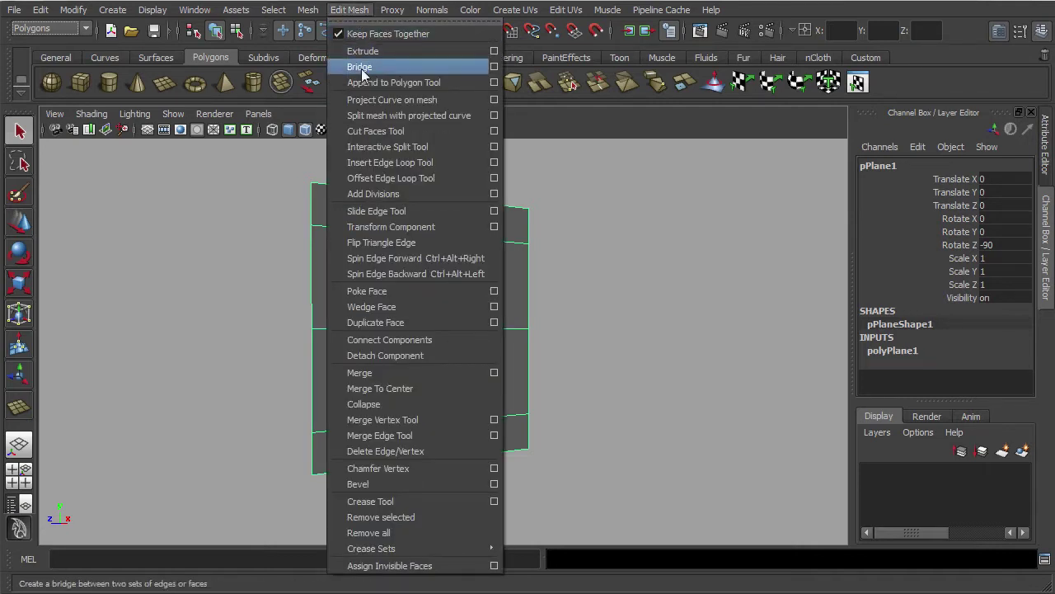
{"action": "left_click", "coordinate": [494, 162]}
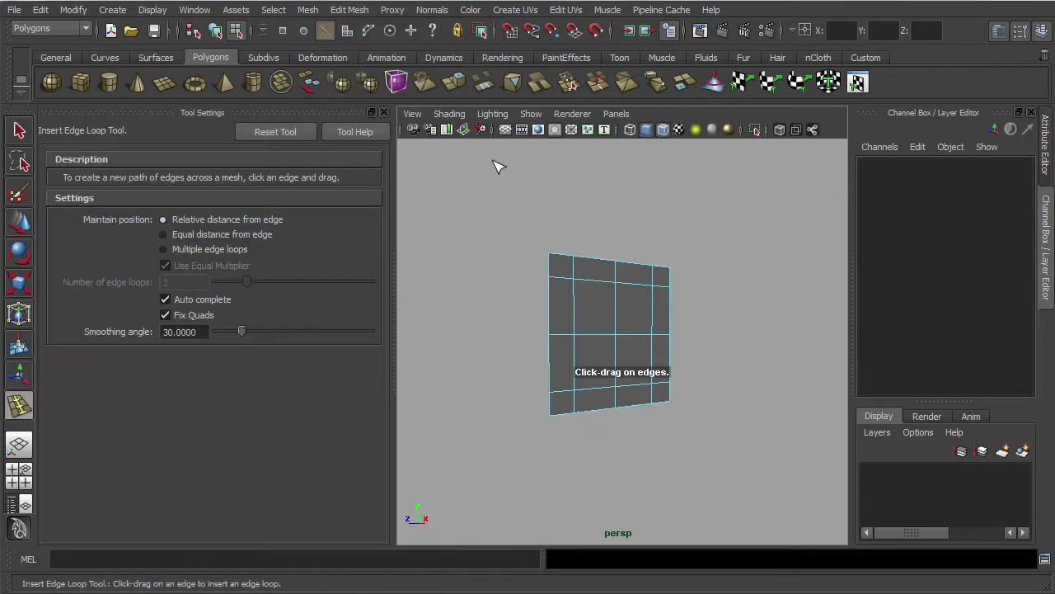
{"action": "left_click", "coordinate": [286, 134]}
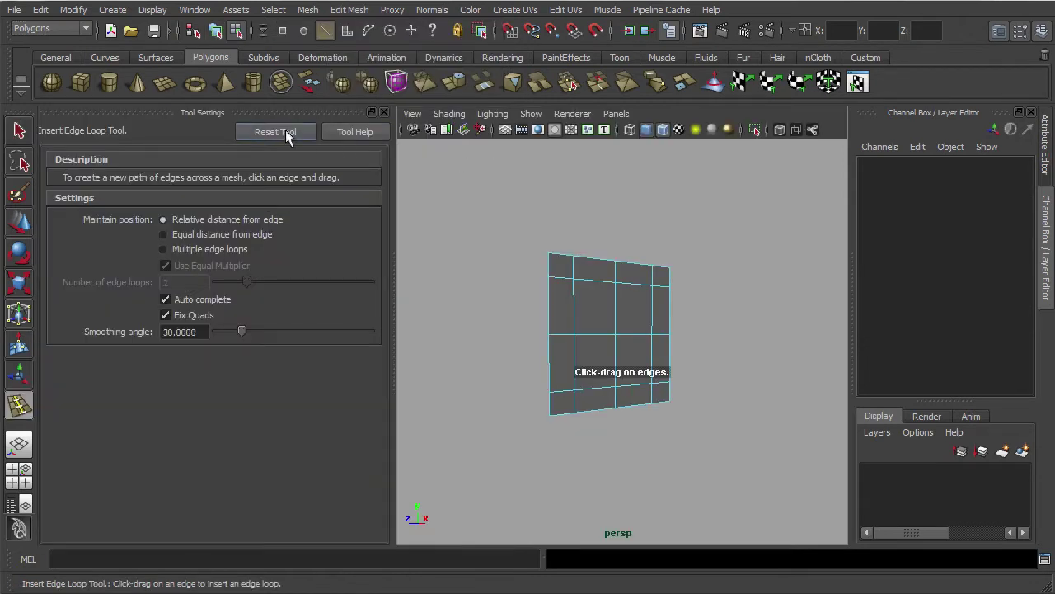
{"action": "left_click", "coordinate": [385, 111]}
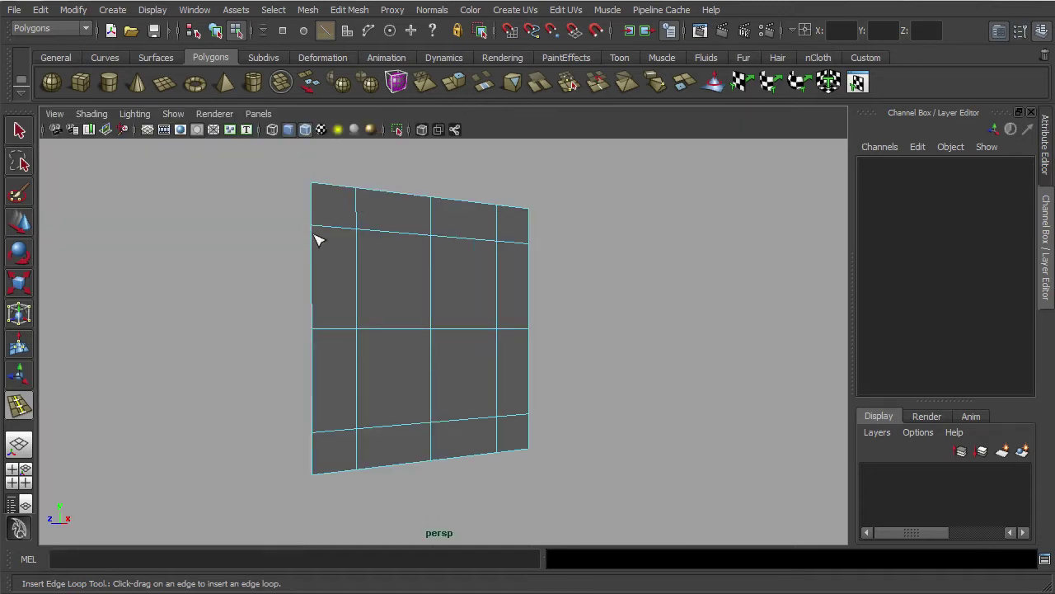
Insert two edge loops below the upper horizontal loop, one above the lower loop, and one just inside each outer vertical loop
{"action": "left_click_drag", "start_coordinate": [315, 235], "coordinate": [316, 234]}
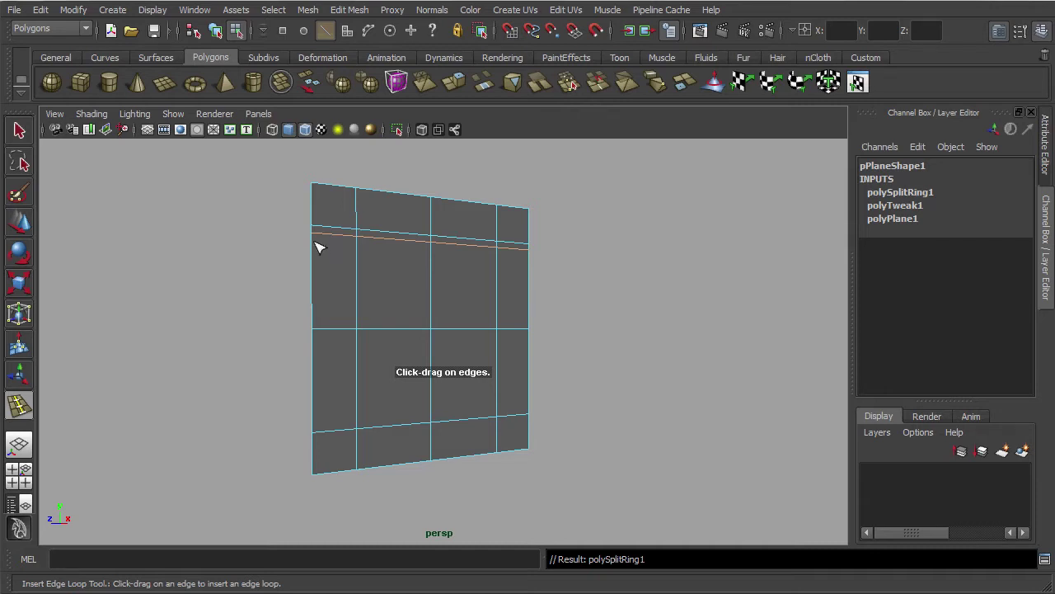
{"action": "left_click_drag", "start_coordinate": [317, 245], "coordinate": [318, 241]}
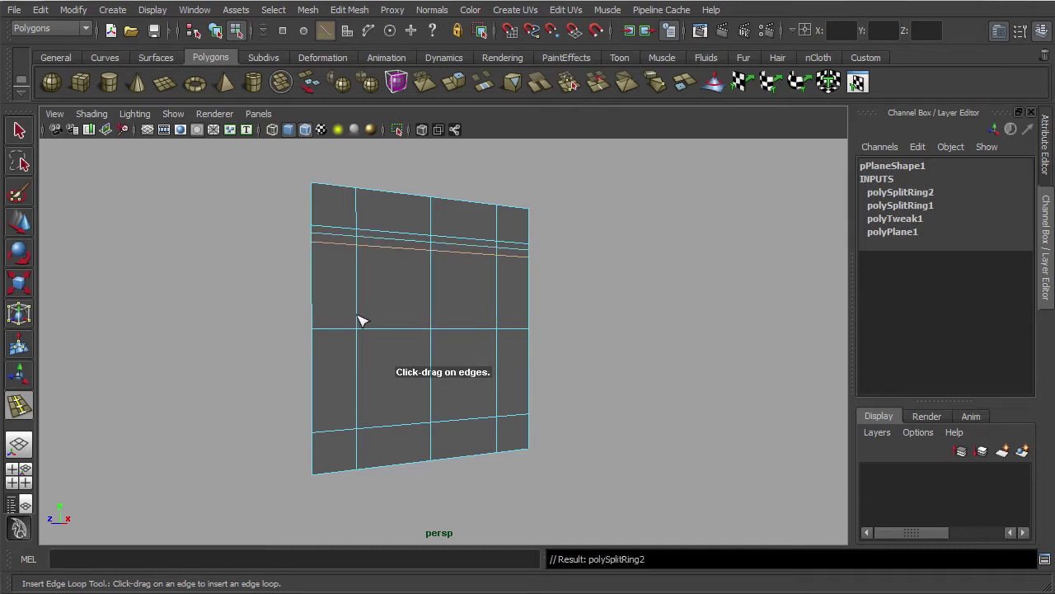
{"action": "left_click_drag", "start_coordinate": [316, 429], "coordinate": [316, 426]}
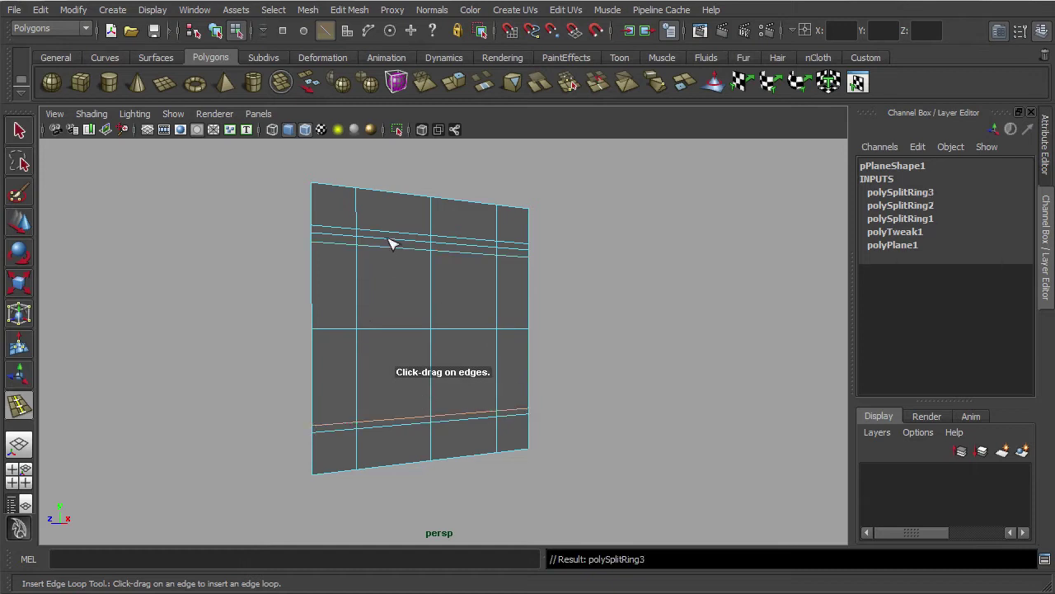
{"action": "left_click_drag", "start_coordinate": [368, 194], "coordinate": [368, 190]}
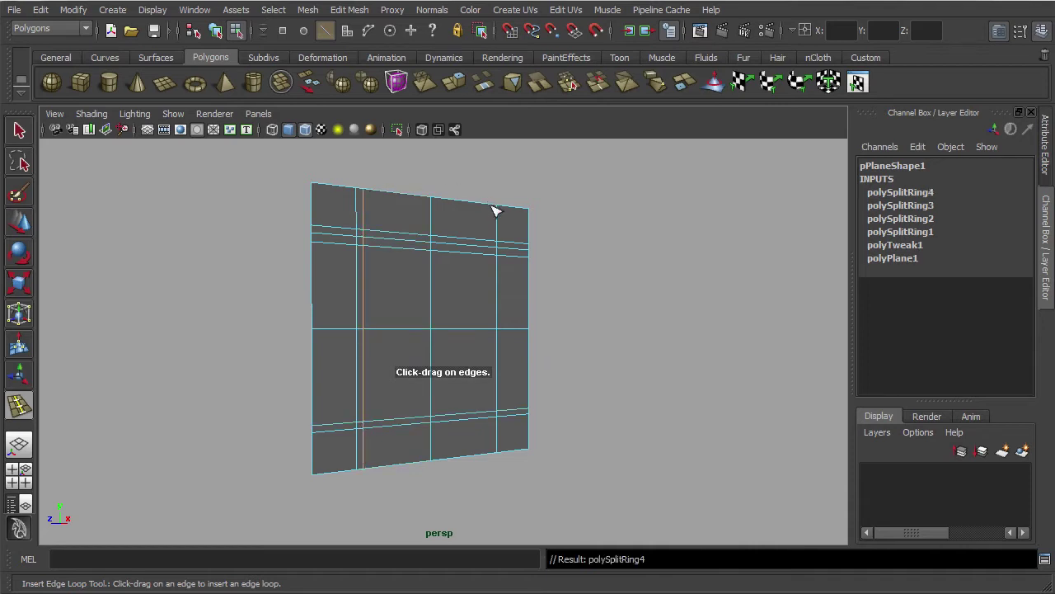
{"action": "left_click_drag", "start_coordinate": [495, 209], "coordinate": [495, 210]}
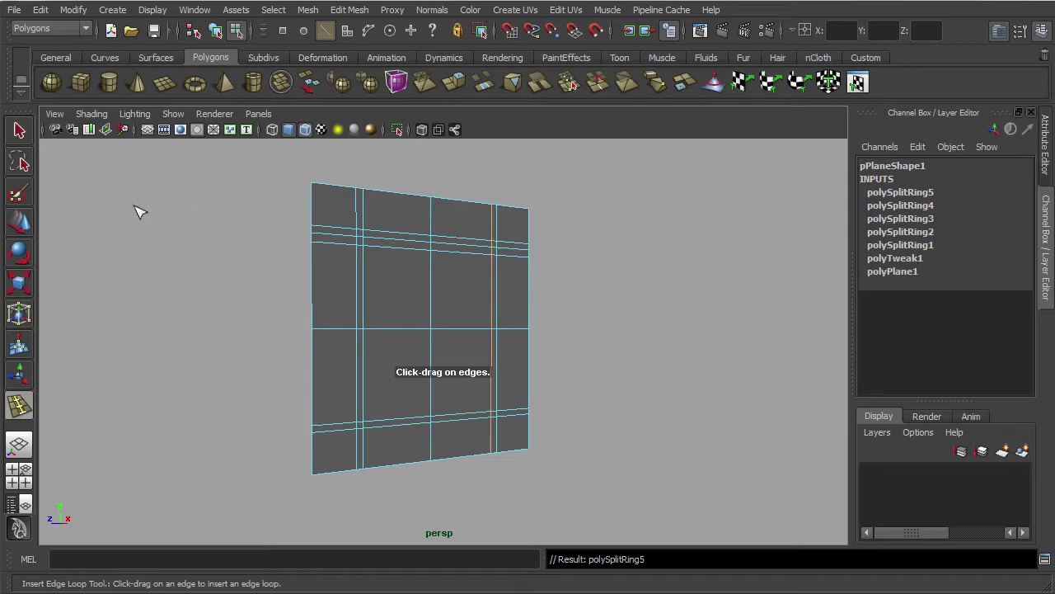
Extrude the four large central faces together with the narrow faces along their top and sides, with a thickness of 20
{"action": "left_click", "coordinate": [20, 130]}
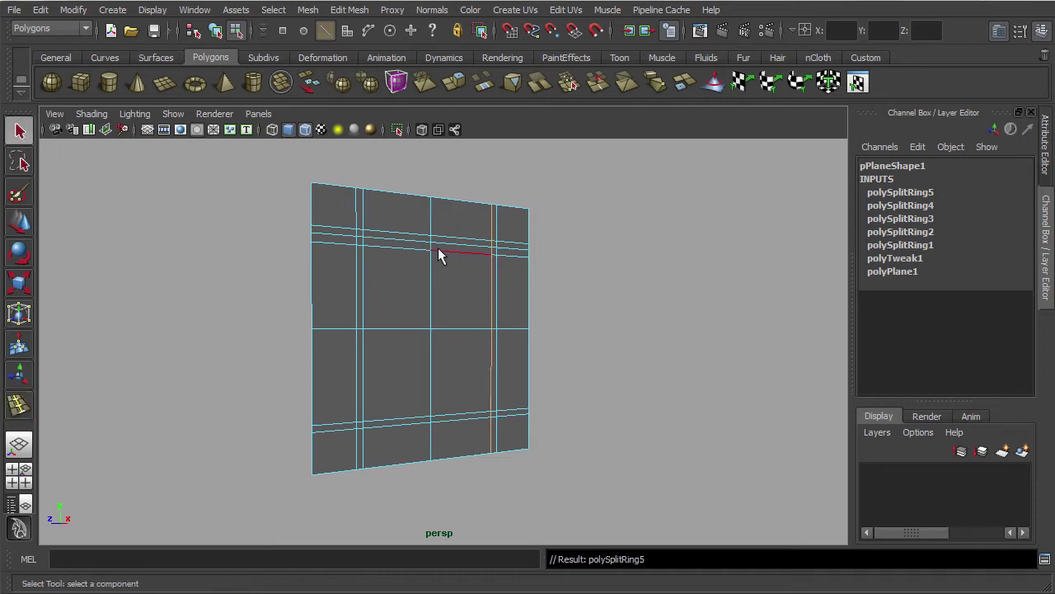
{"action": "right_click", "coordinate": [462, 267]}
{"action": "left_click", "coordinate": [461, 301]}
{"action": "left_click", "coordinate": [462, 297]}
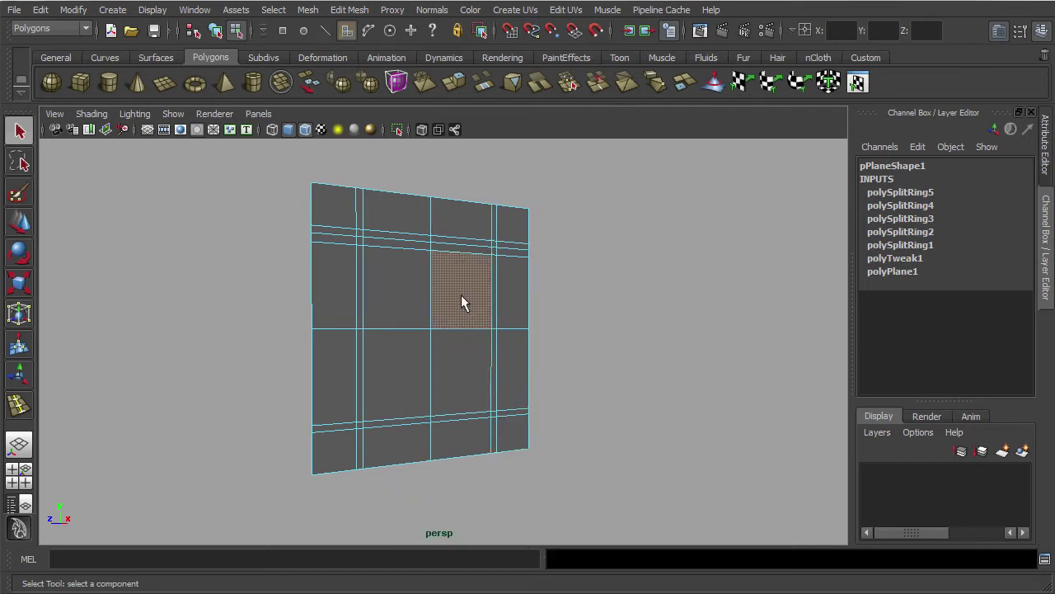
{"action": "left_click", "coordinate": [404, 291], "text": "shift"}
{"action": "left_click", "coordinate": [405, 348], "text": "shift"}
{"action": "left_click", "coordinate": [475, 359], "text": "shift"}
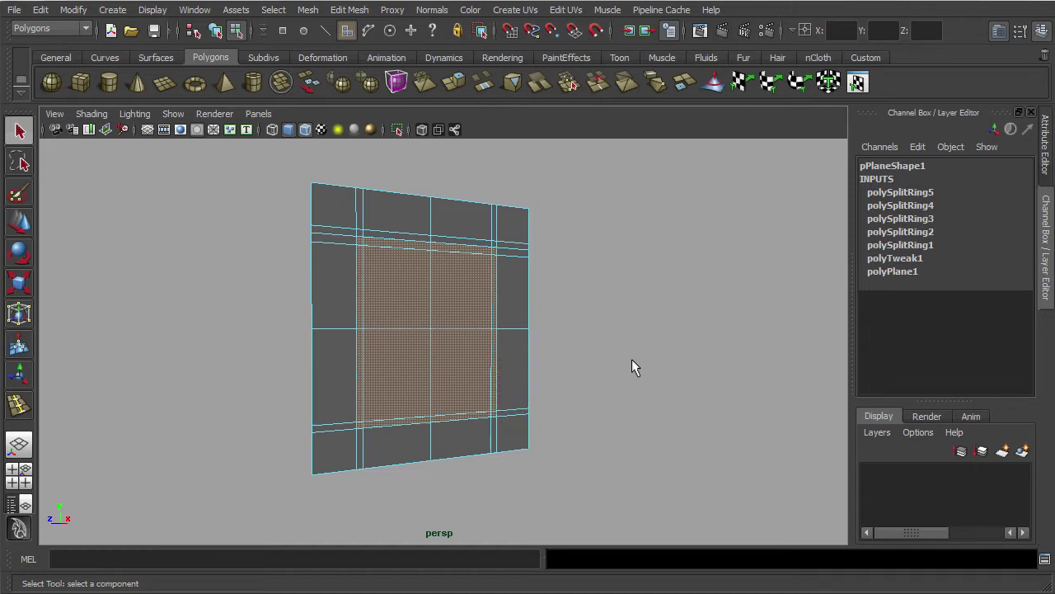
{"action": "left_click", "coordinate": [454, 83]}
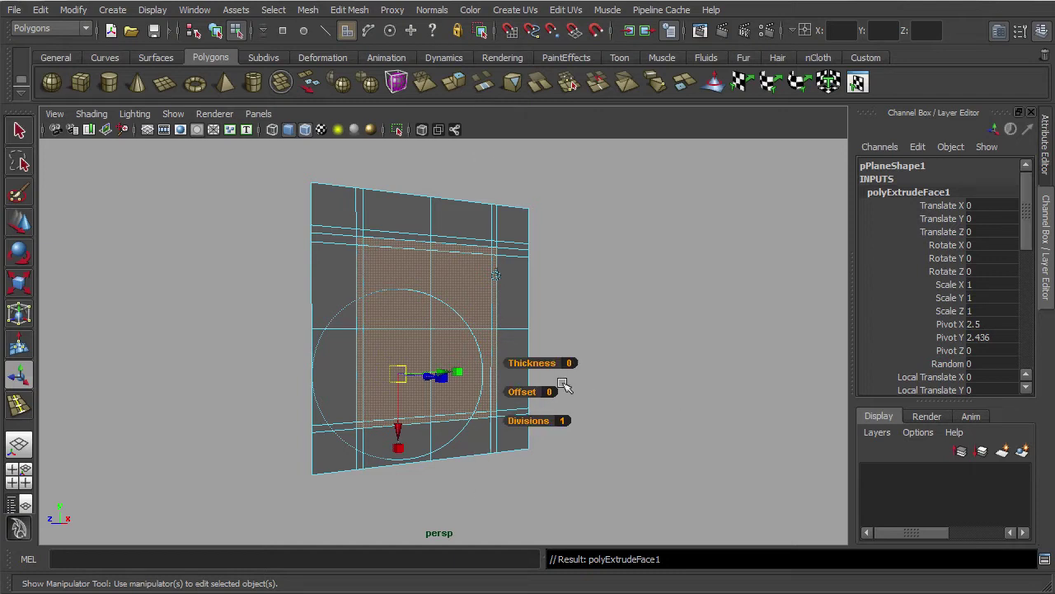
{"action": "left_click_drag", "start_coordinate": [571, 363], "coordinate": [594, 372]}
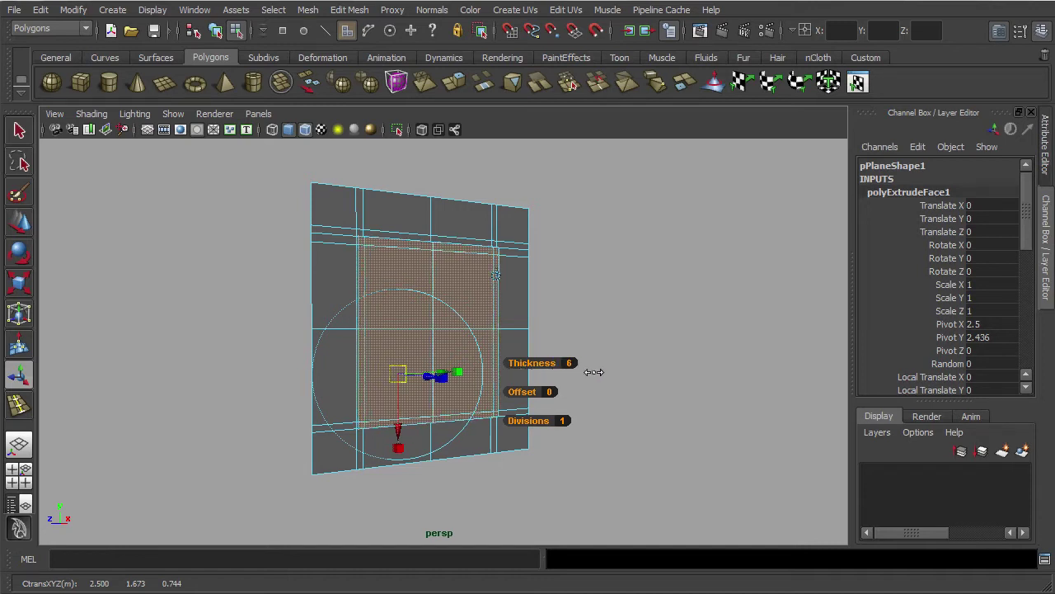
{"action": "left_click", "coordinate": [571, 362]}
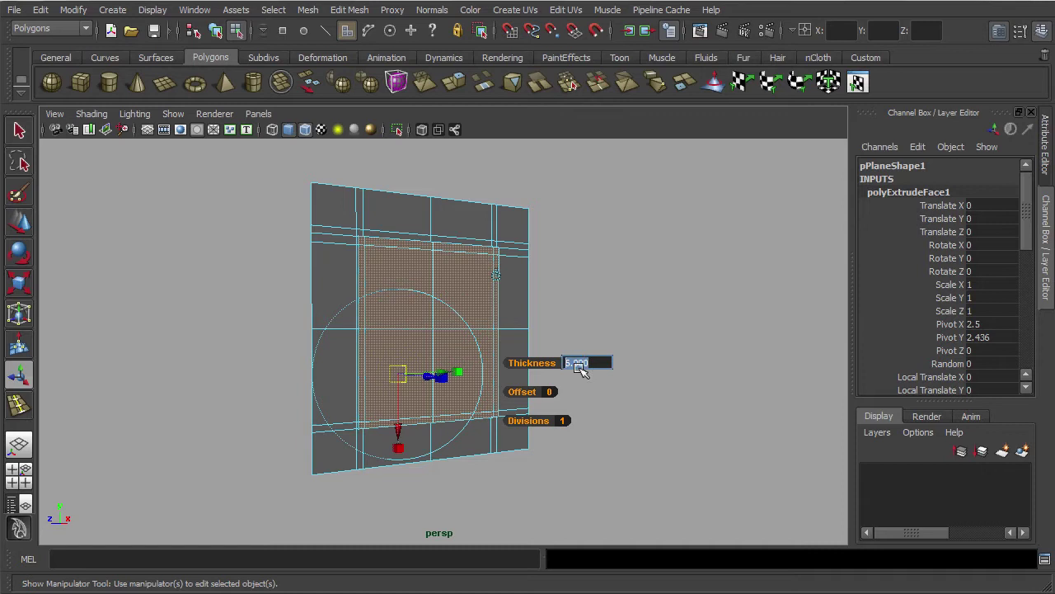
{"action": "type", "text": "2"}
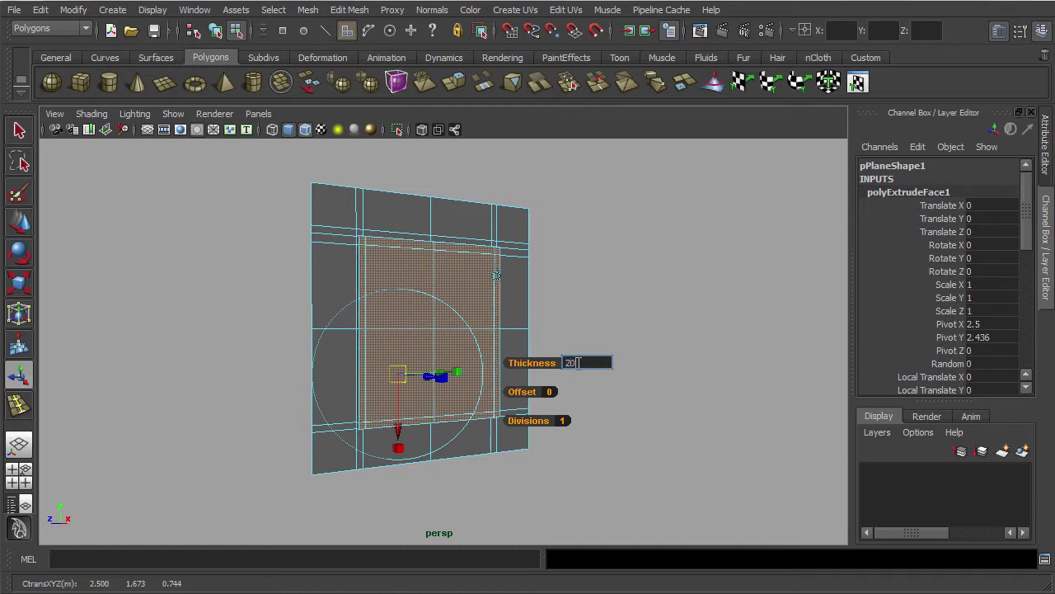
{"action": "type", "text": "0"}
{"action": "key", "text": "Return"}
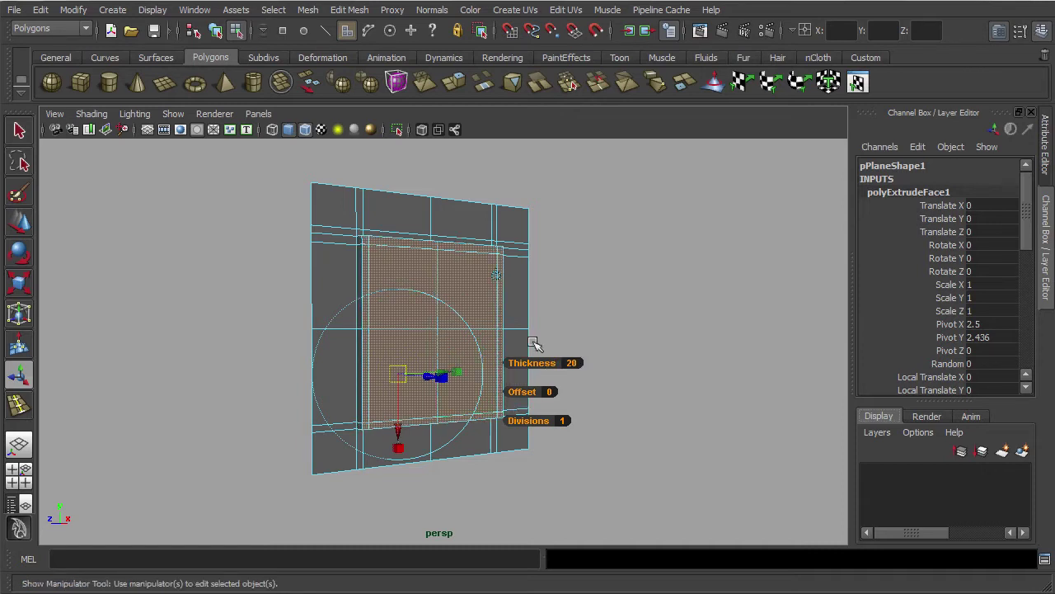
Select the four large central faces of the raised frame and extrude them inward with a thickness of -50
{"action": "left_click", "coordinate": [421, 271]}
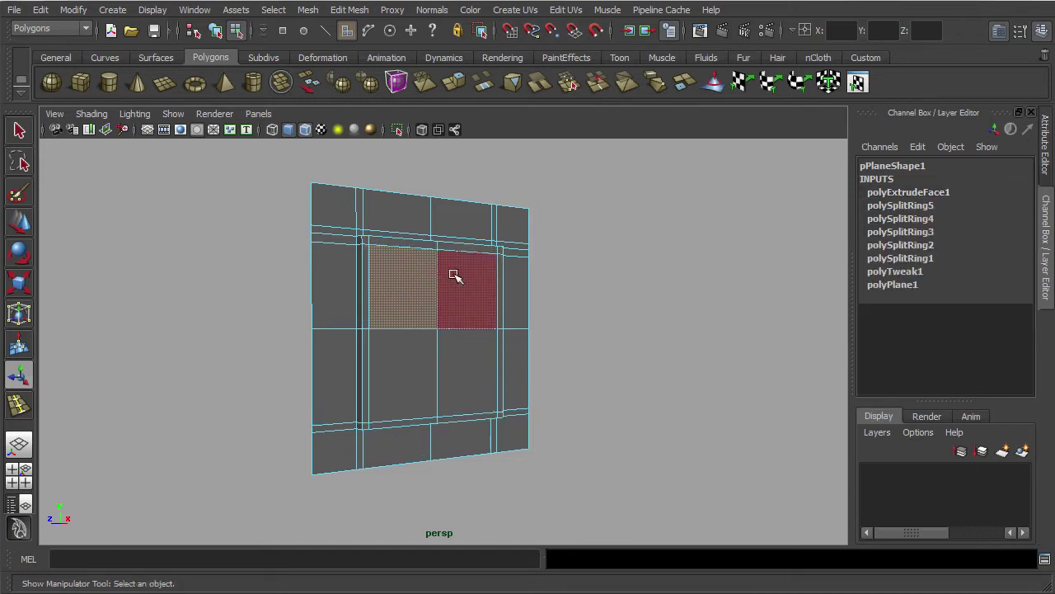
{"action": "left_click", "coordinate": [454, 277], "text": "shift"}
{"action": "left_click", "coordinate": [455, 345], "text": "shift"}
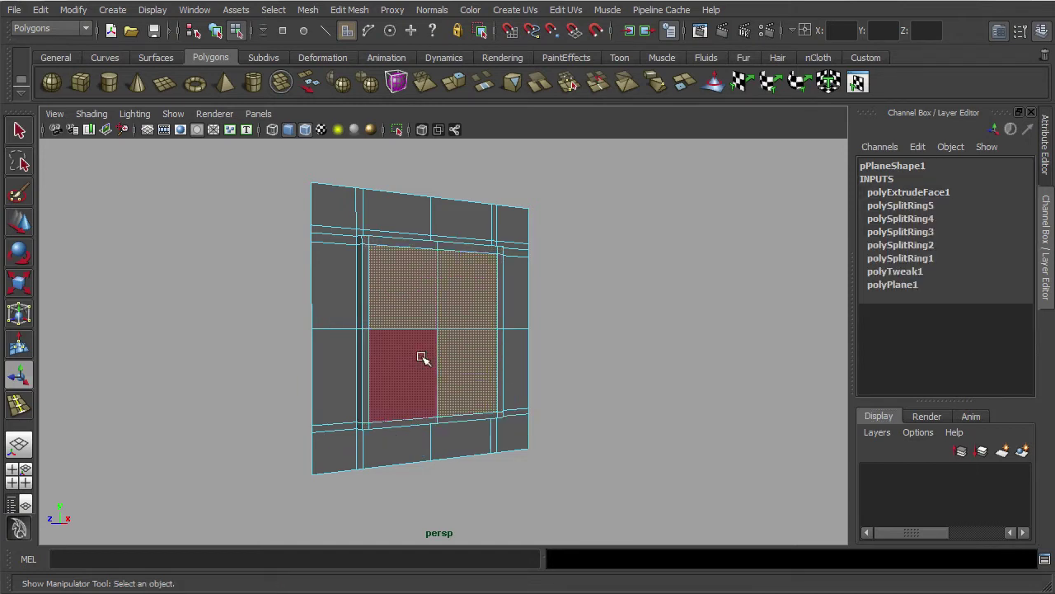
{"action": "left_click", "coordinate": [421, 360], "text": "shift"}
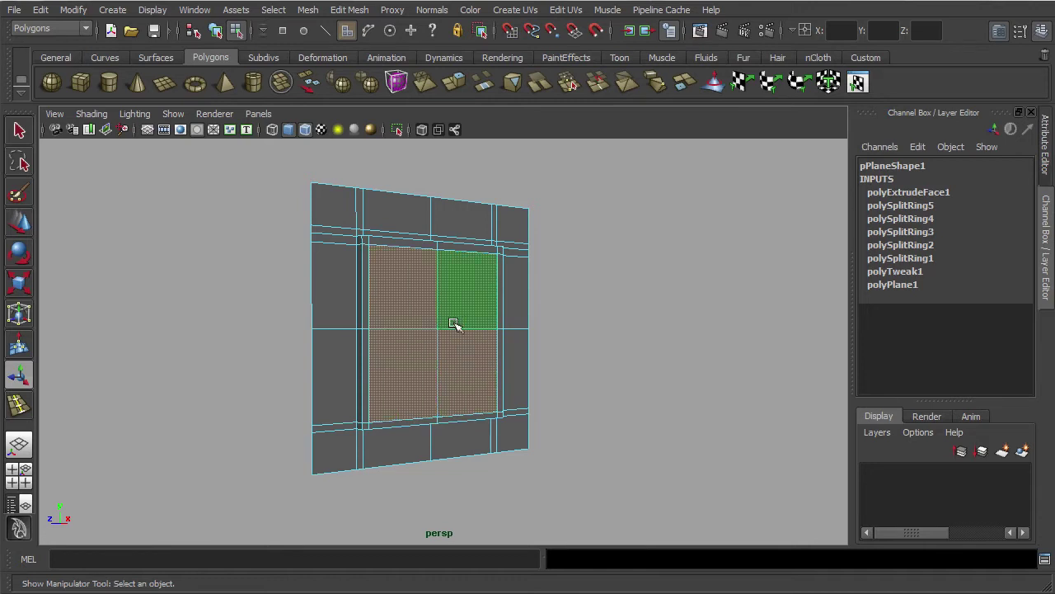
{"action": "left_click", "coordinate": [456, 85]}
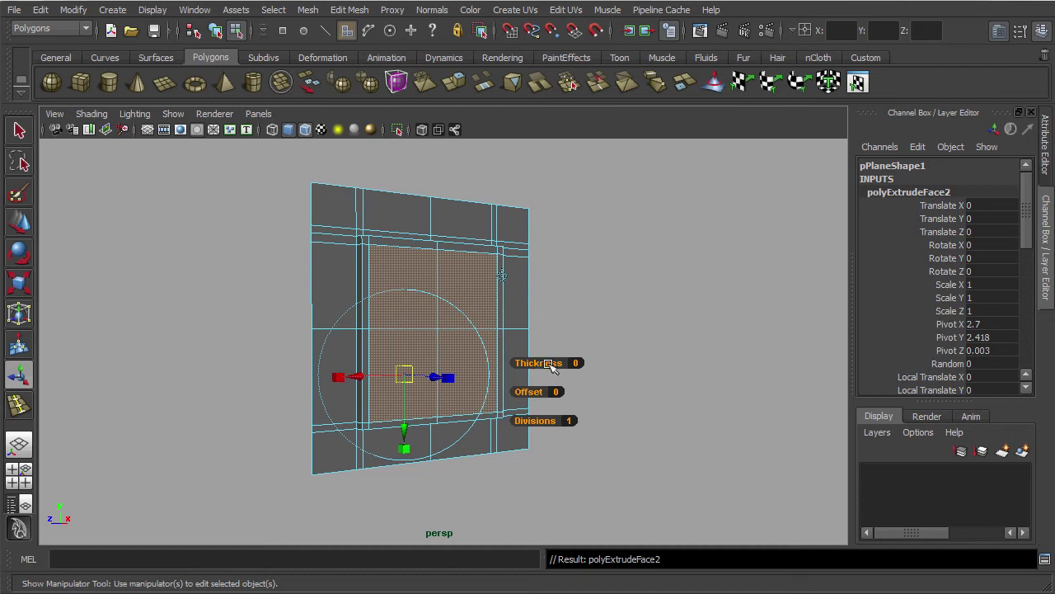
{"action": "left_click_drag", "start_coordinate": [542, 363], "coordinate": [436, 365]}
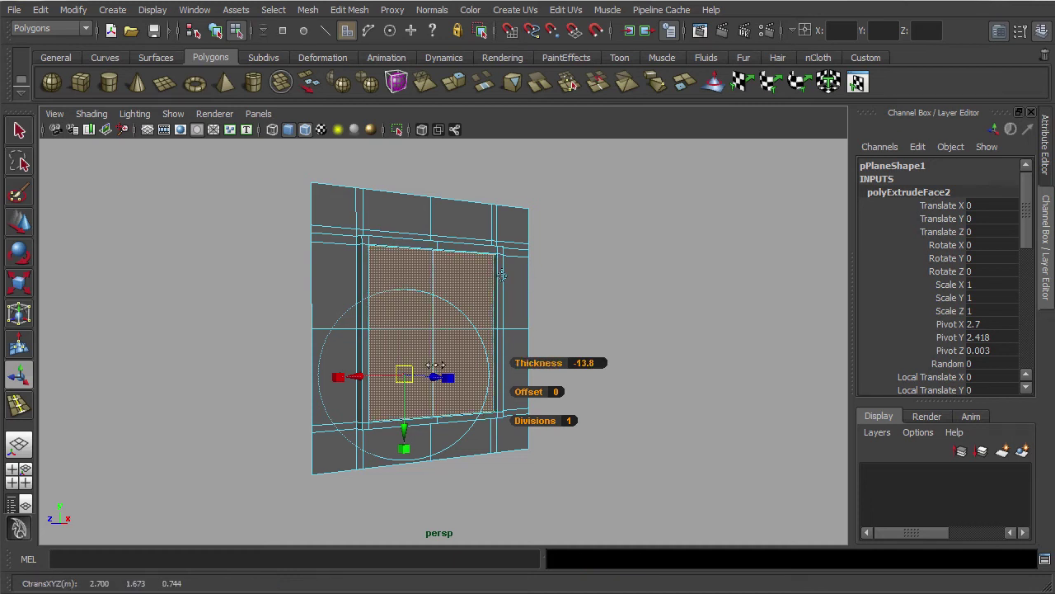
{"action": "left_click", "coordinate": [590, 365]}
{"action": "type", "text": "-50"}
{"action": "key", "text": "Return"}
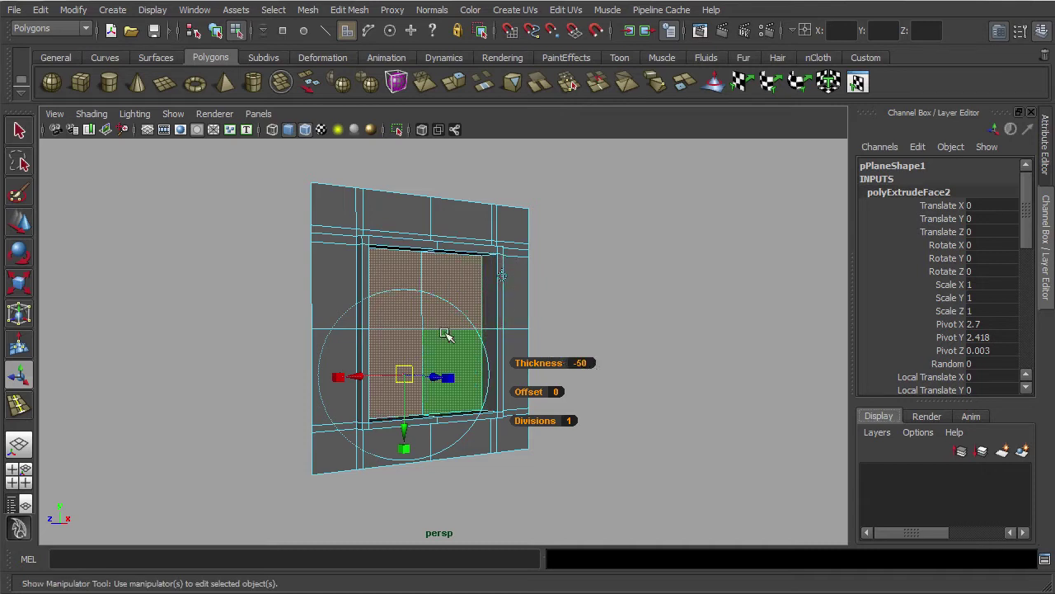
Reselect the four recessed central faces and extrude them with an offset of 10
{"action": "left_click", "coordinate": [467, 287]}
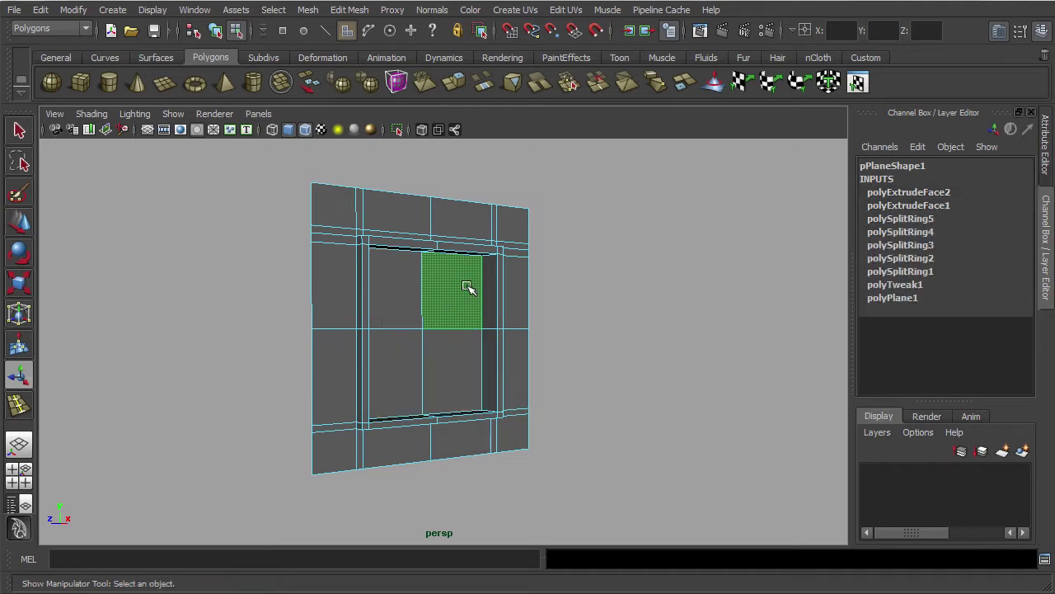
{"action": "left_click", "coordinate": [406, 287], "text": "shift"}
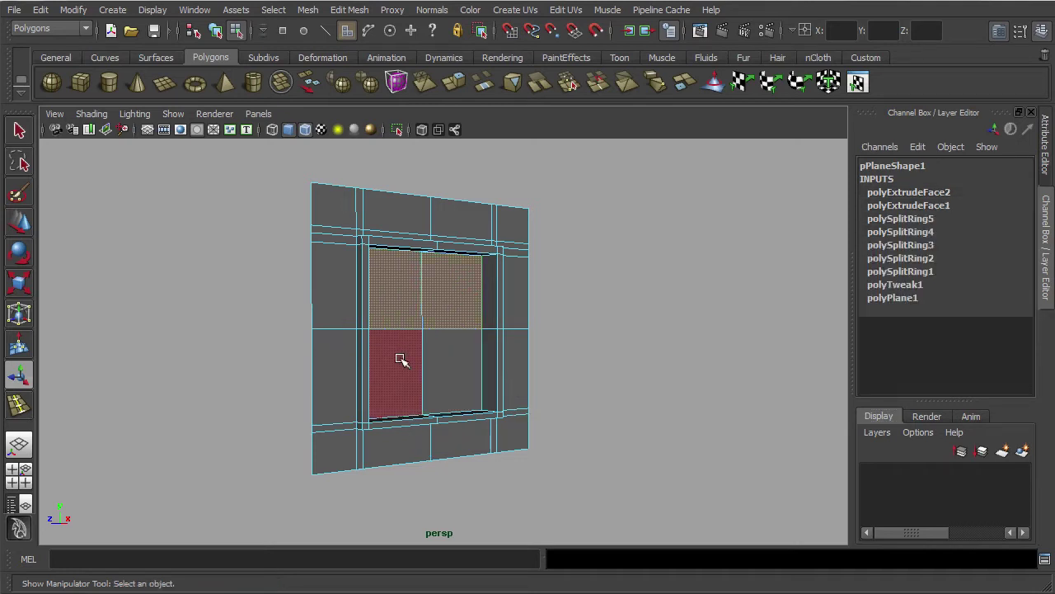
{"action": "left_click", "coordinate": [401, 360], "text": "shift"}
{"action": "left_click", "coordinate": [445, 361], "text": "shift"}
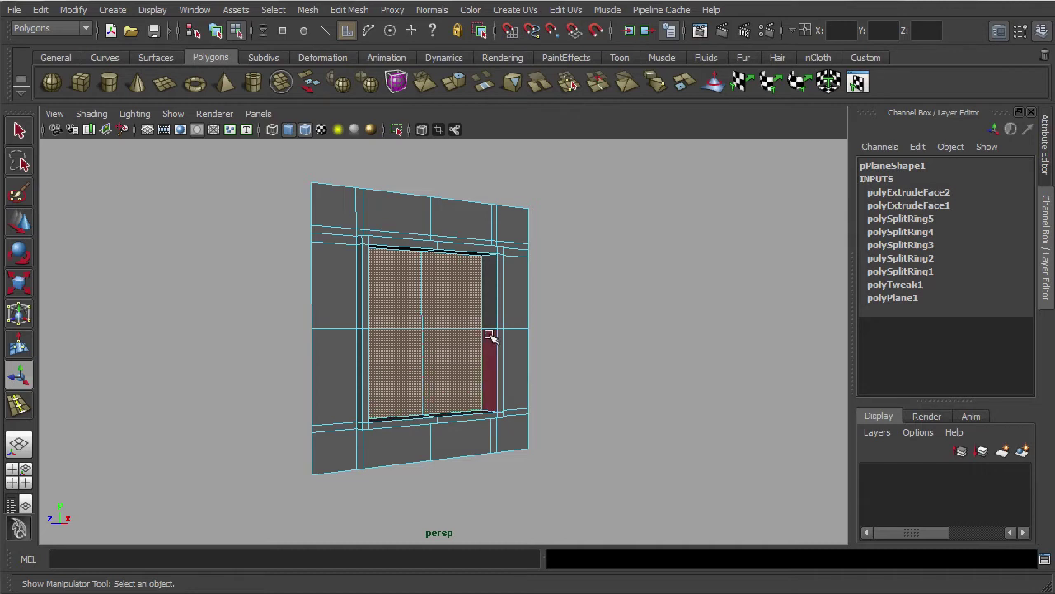
{"action": "left_click", "coordinate": [455, 85]}
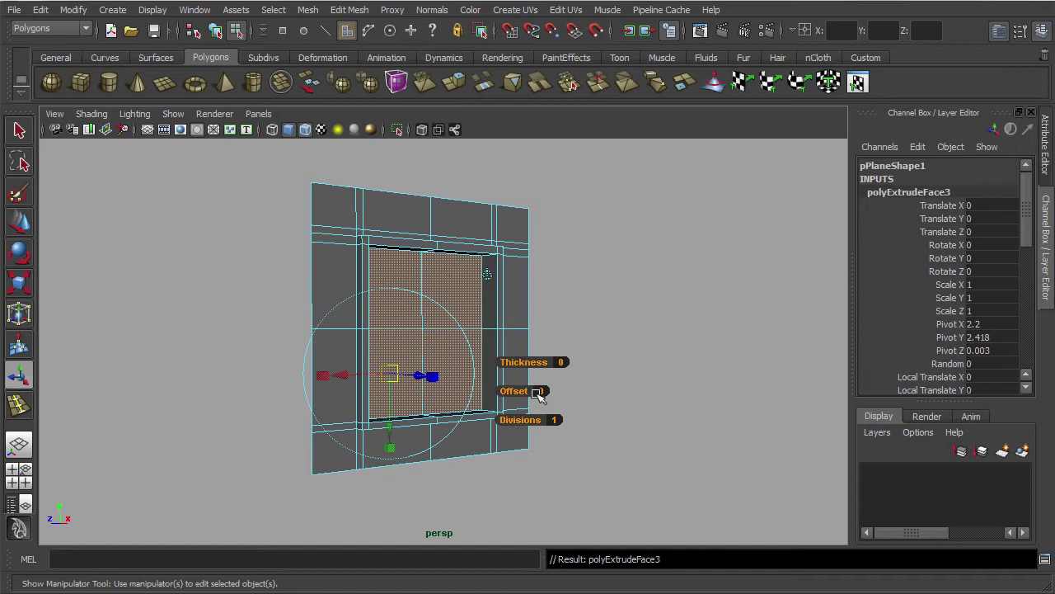
{"action": "left_click_drag", "start_coordinate": [513, 391], "coordinate": [582, 391]}
{"action": "left_click", "coordinate": [561, 391]}
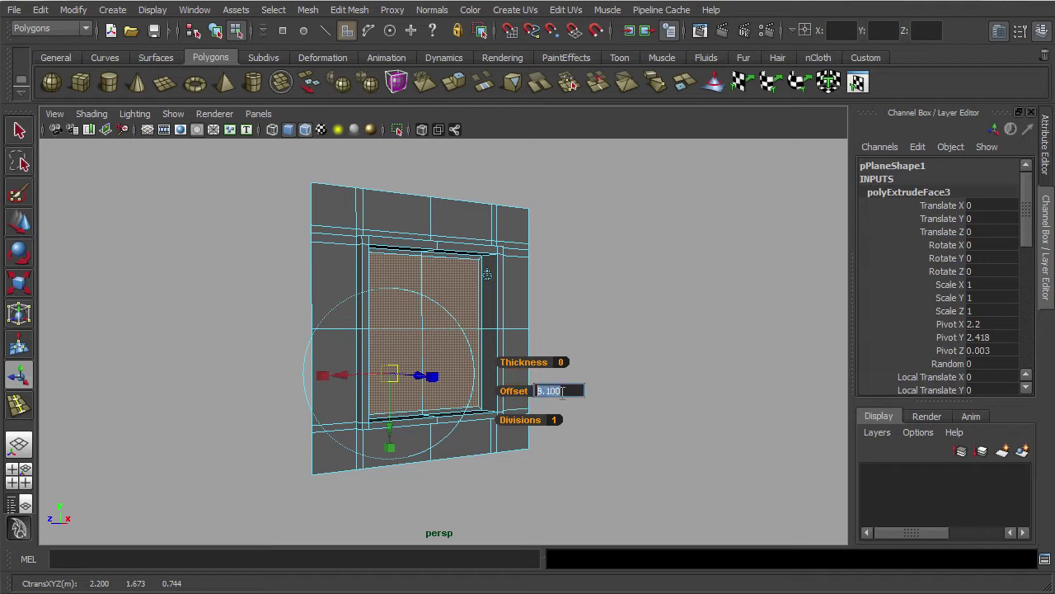
{"action": "type", "text": "10"}
{"action": "key", "text": "Return"}
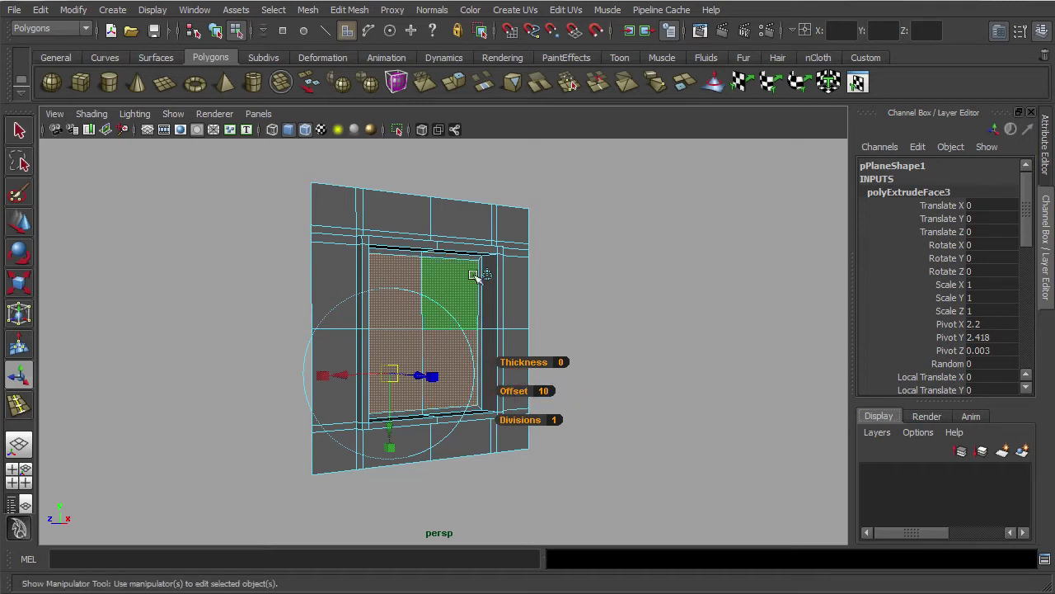
Extrude the four inset faces again with a thickness of -15, then return to object mode with nothing selected
{"action": "left_click", "coordinate": [458, 85]}
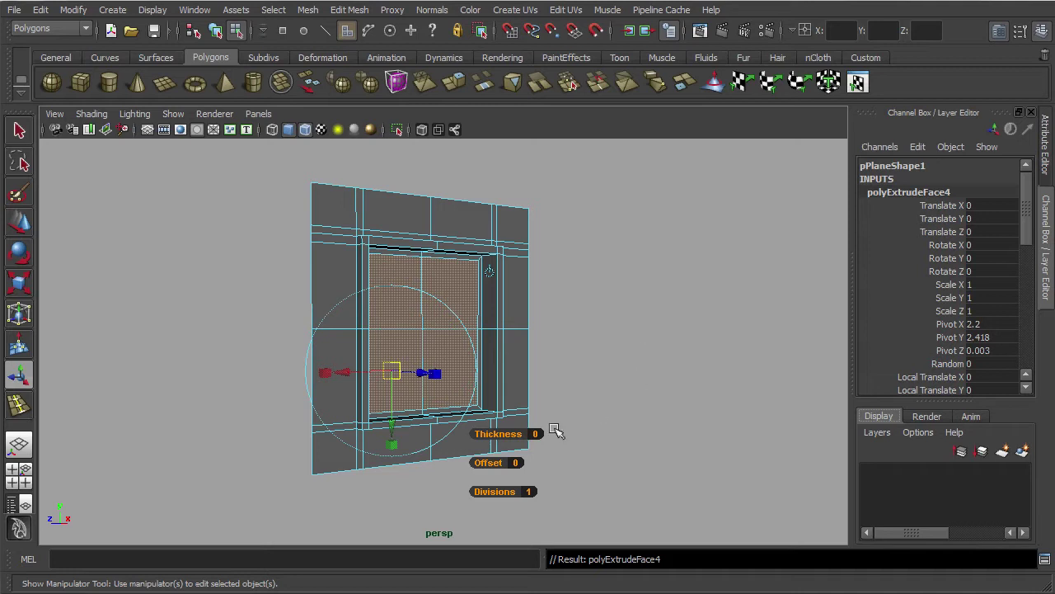
{"action": "left_click_drag", "start_coordinate": [537, 365], "coordinate": [450, 362]}
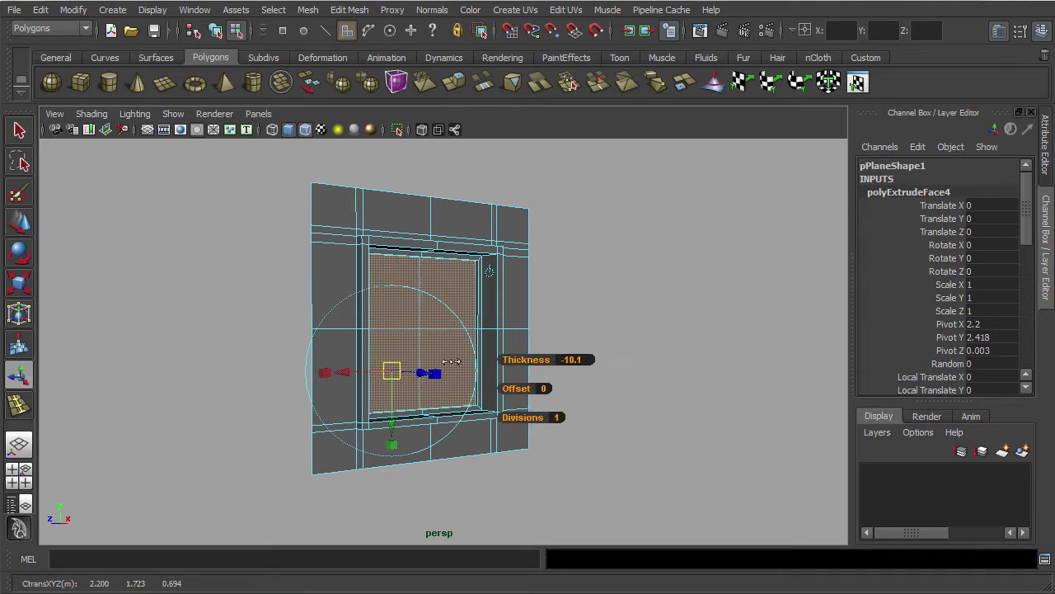
{"action": "left_click", "coordinate": [577, 363]}
{"action": "type", "text": "-15"}
{"action": "key", "text": "Return"}
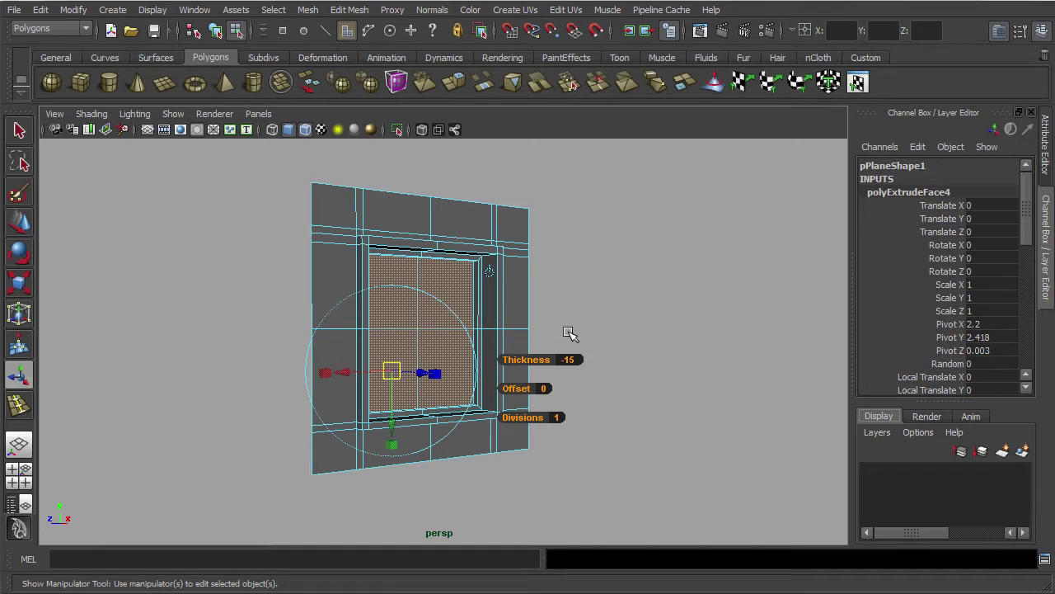
{"action": "left_click", "coordinate": [19, 135]}
{"action": "right_click_drag", "start_coordinate": [437, 299], "coordinate": [499, 297]}
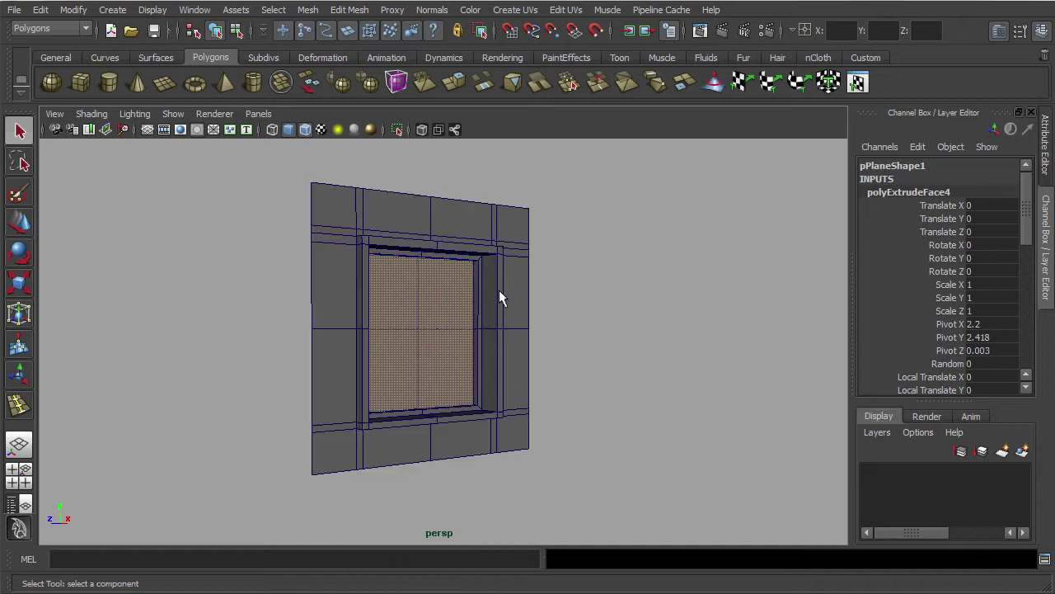
{"action": "left_click", "coordinate": [555, 292]}
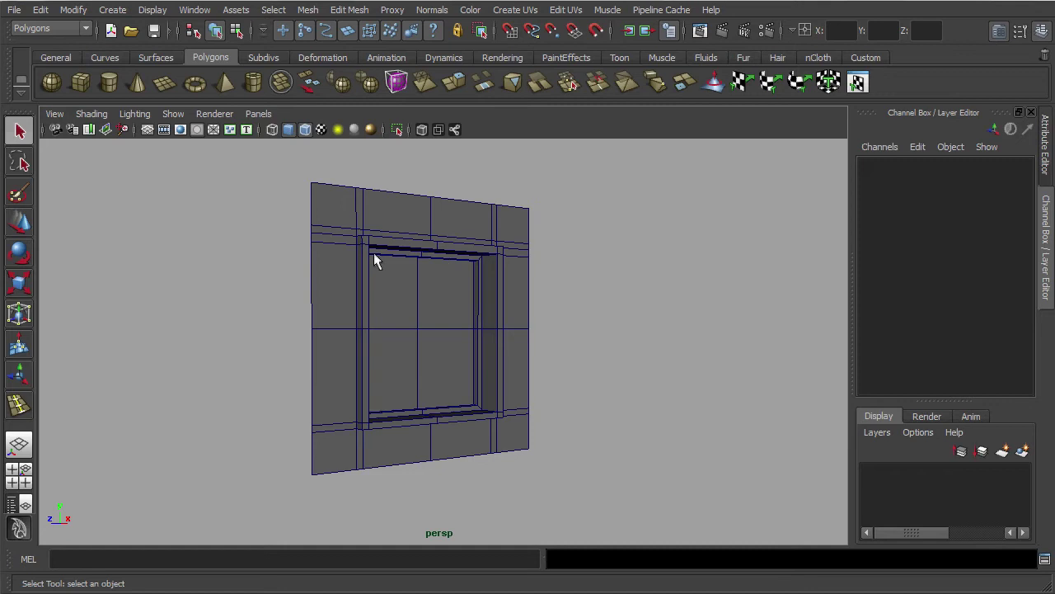
Select the four innermost faces of the recessed window on the plane and extrude them with an offset of 10
{"action": "left_click", "coordinate": [460, 347]}
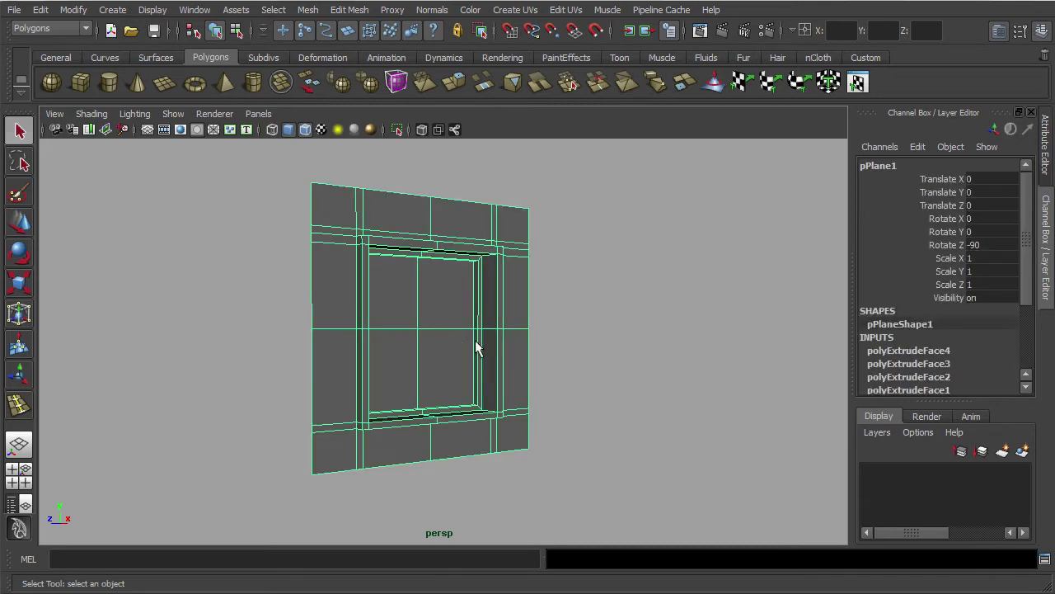
{"action": "right_click_drag", "start_coordinate": [431, 260], "coordinate": [431, 295]}
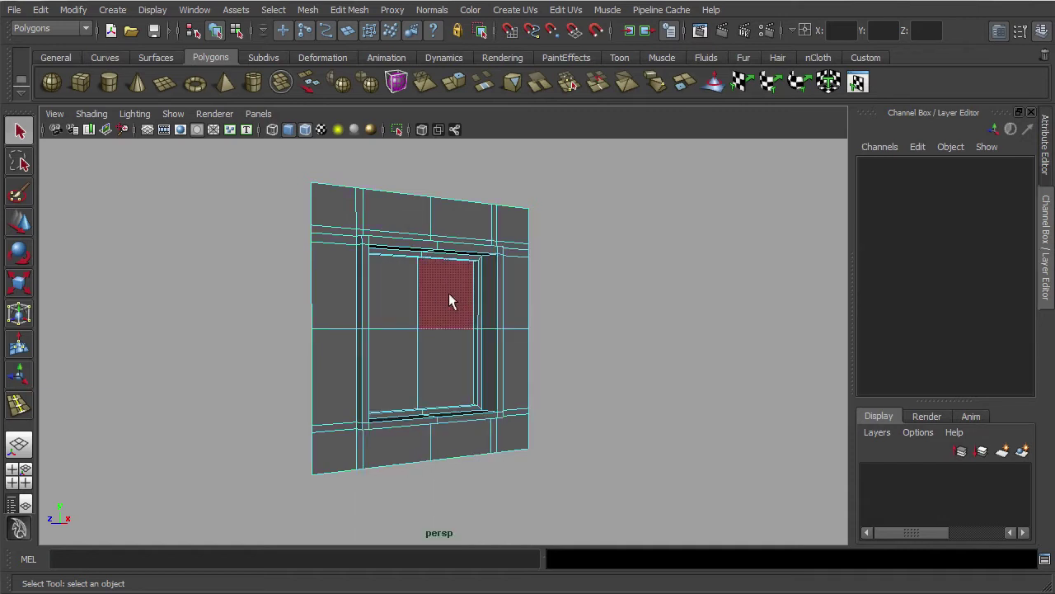
{"action": "left_click", "coordinate": [449, 293]}
{"action": "left_click", "coordinate": [395, 292], "text": "shift"}
{"action": "left_click", "coordinate": [399, 354], "text": "shift"}
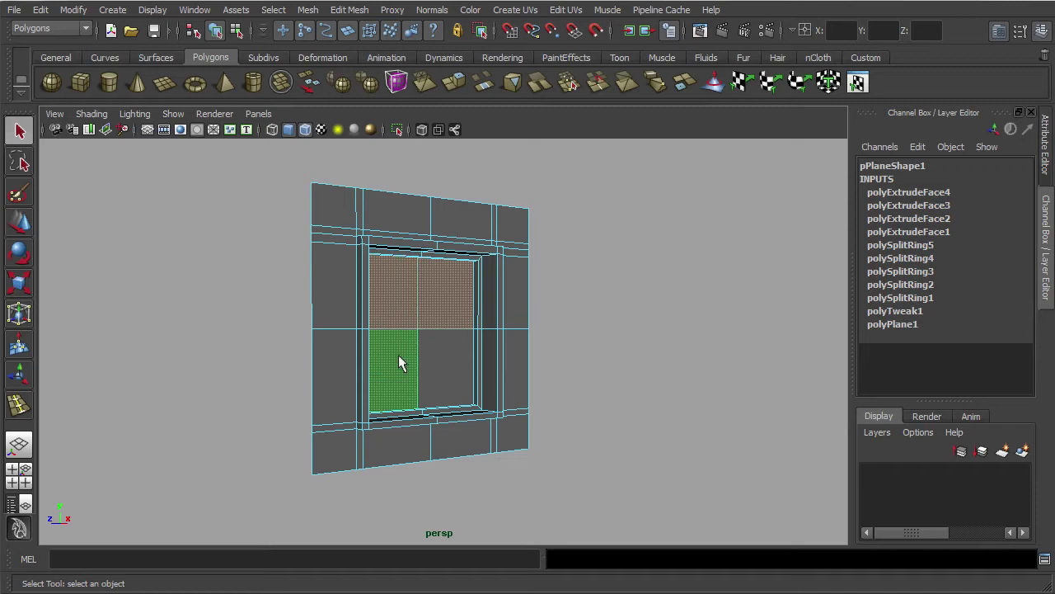
{"action": "left_click", "coordinate": [447, 363], "text": "shift"}
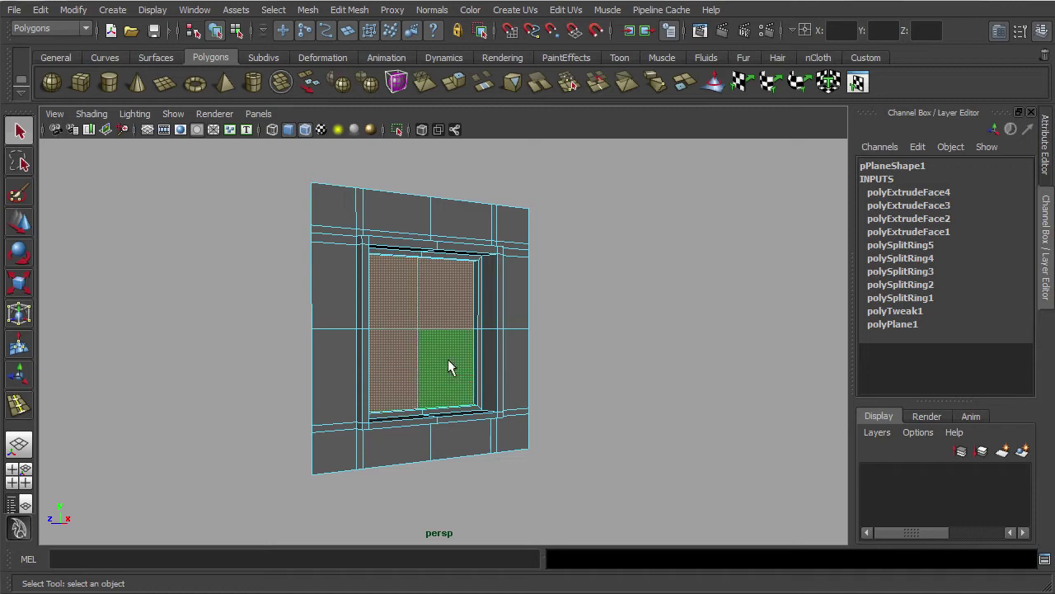
{"action": "left_click", "coordinate": [452, 83]}
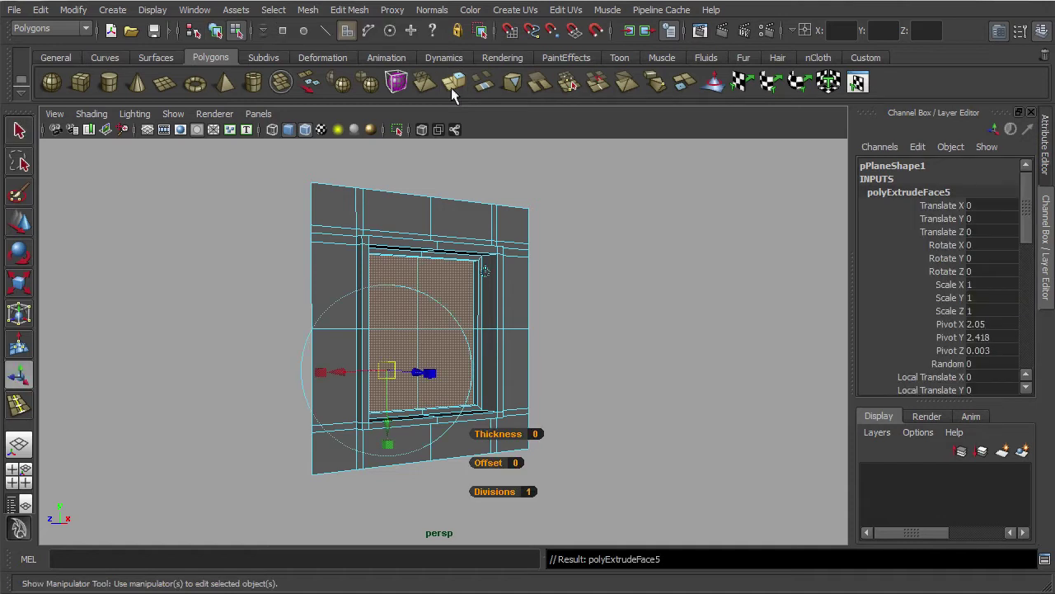
{"action": "left_click_drag", "start_coordinate": [506, 388], "coordinate": [544, 387]}
{"action": "left_click", "coordinate": [545, 388]}
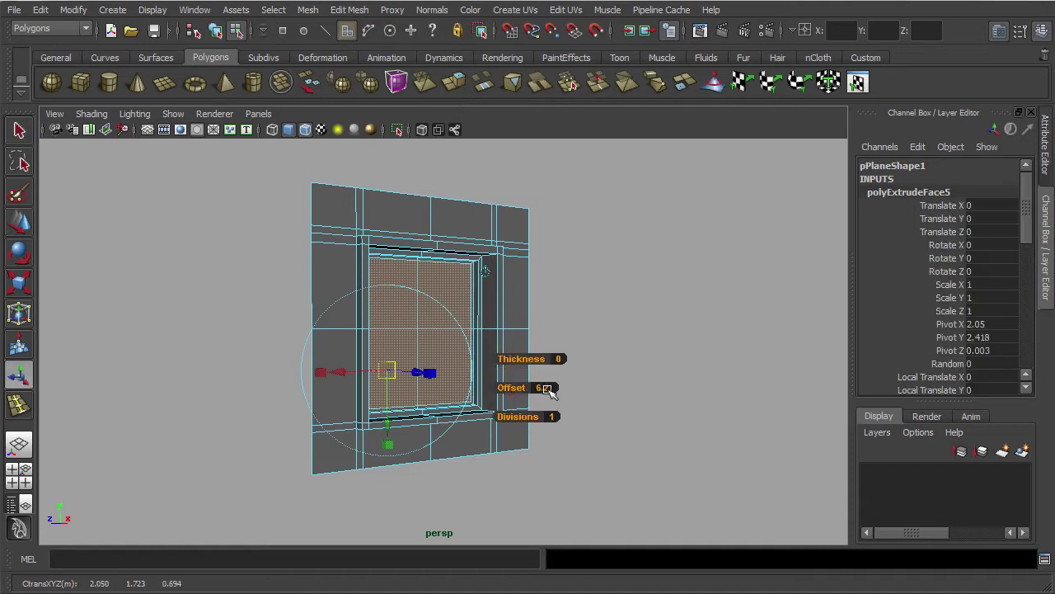
{"action": "type", "text": "1"}
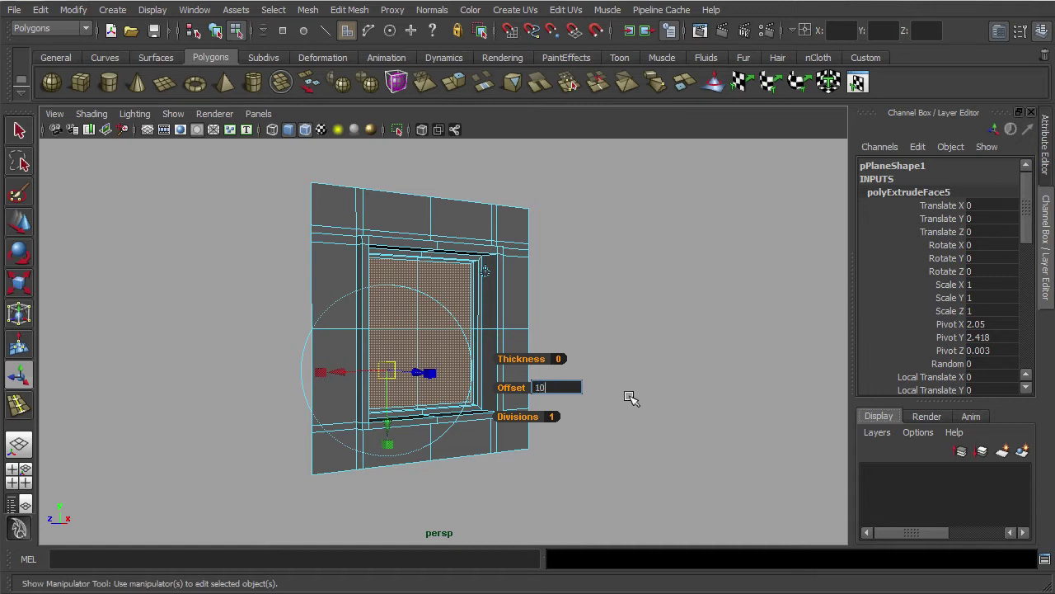
{"action": "type", "text": "0"}
{"action": "key", "text": "Return"}
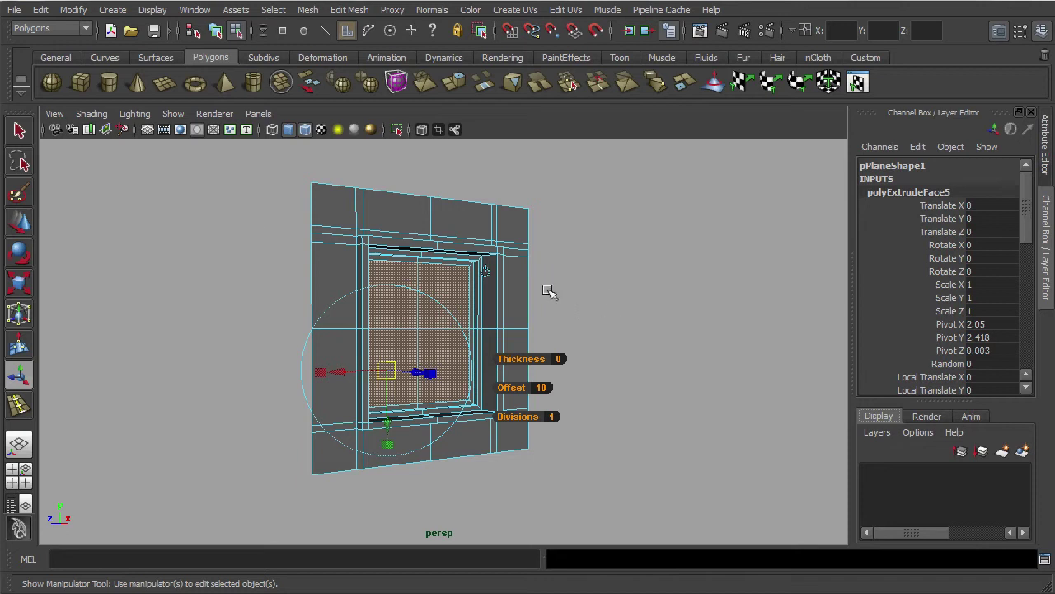
Select the middle horizontal edge loop across the plane and move it up to a height of about 3.14
{"action": "left_click", "coordinate": [20, 130]}
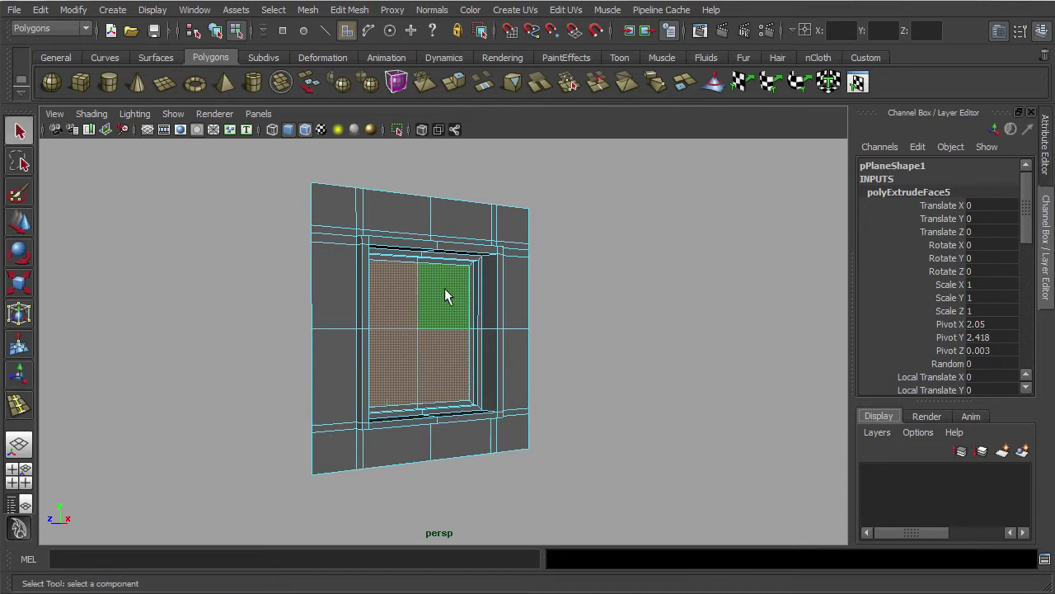
{"action": "left_click_drag", "start_coordinate": [445, 288], "coordinate": [448, 320]}
{"action": "right_click", "coordinate": [448, 322]}
{"action": "right_click_drag", "start_coordinate": [447, 322], "coordinate": [448, 302]}
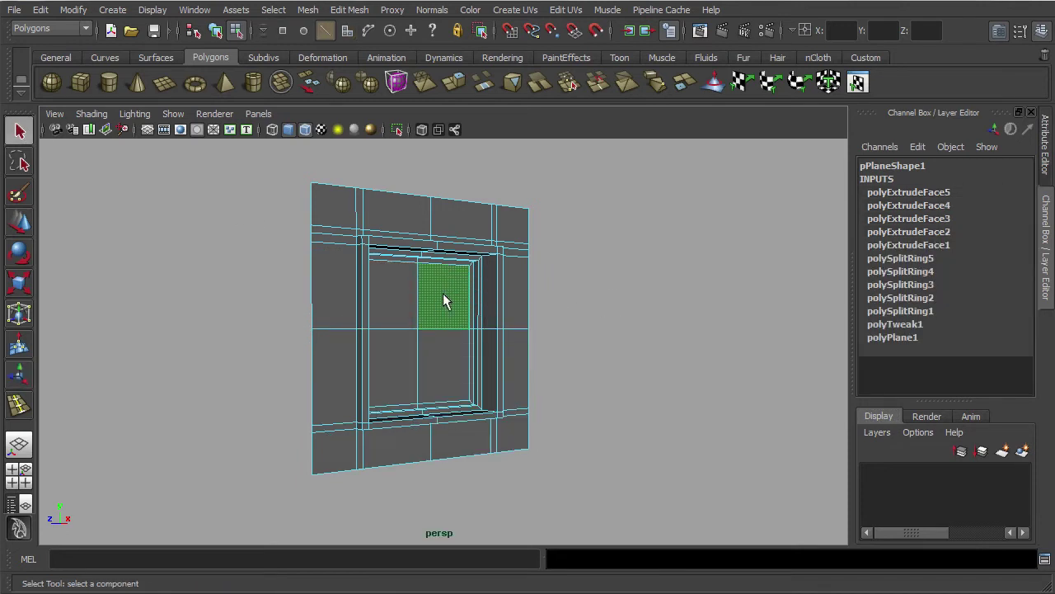
{"action": "double_click", "coordinate": [388, 330]}
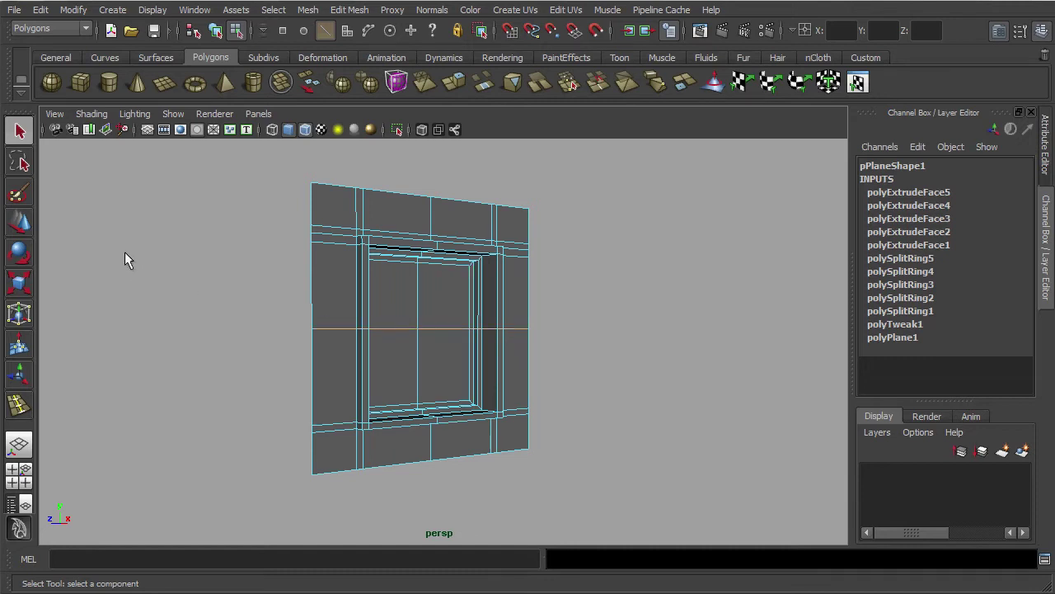
{"action": "left_click", "coordinate": [22, 228]}
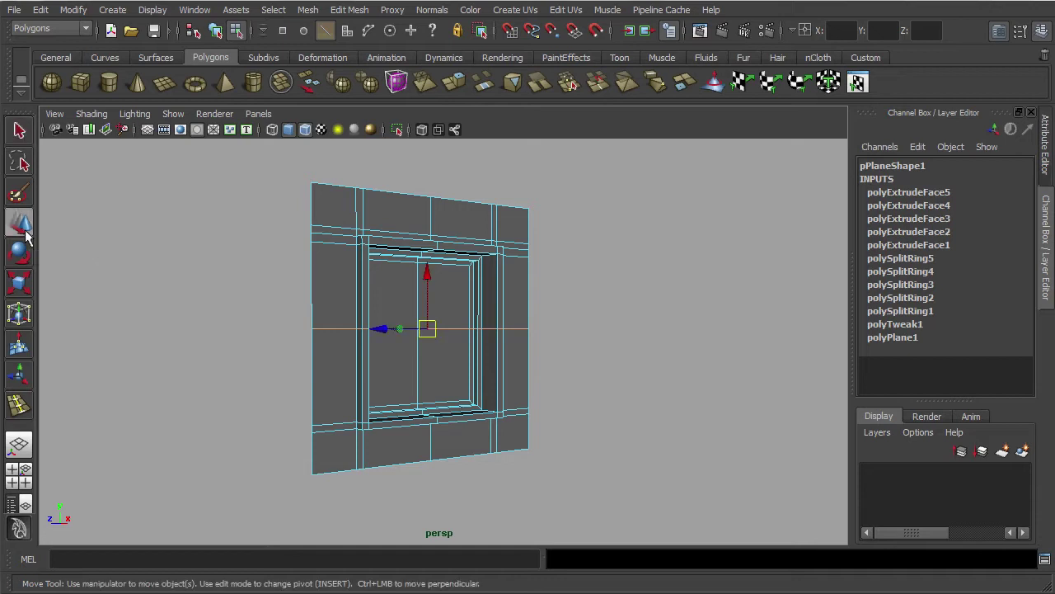
{"action": "left_click_drag", "start_coordinate": [429, 276], "coordinate": [428, 240]}
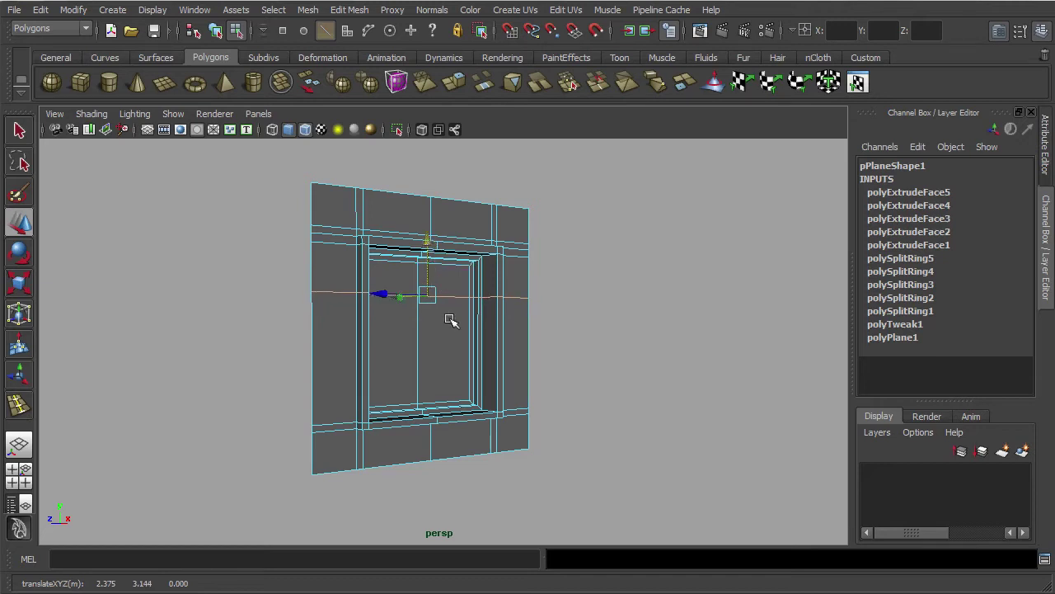
Switch the plane to face selection and extrude the window's upper-right pane face with an offset of 7
{"action": "left_click", "coordinate": [19, 132]}
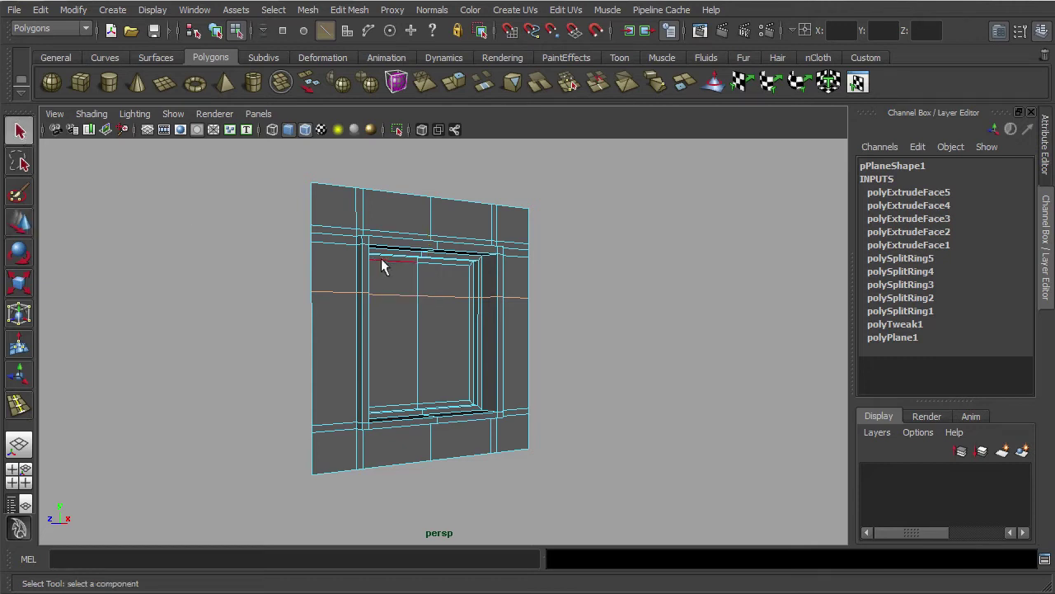
{"action": "right_click_drag", "start_coordinate": [445, 276], "coordinate": [495, 260]}
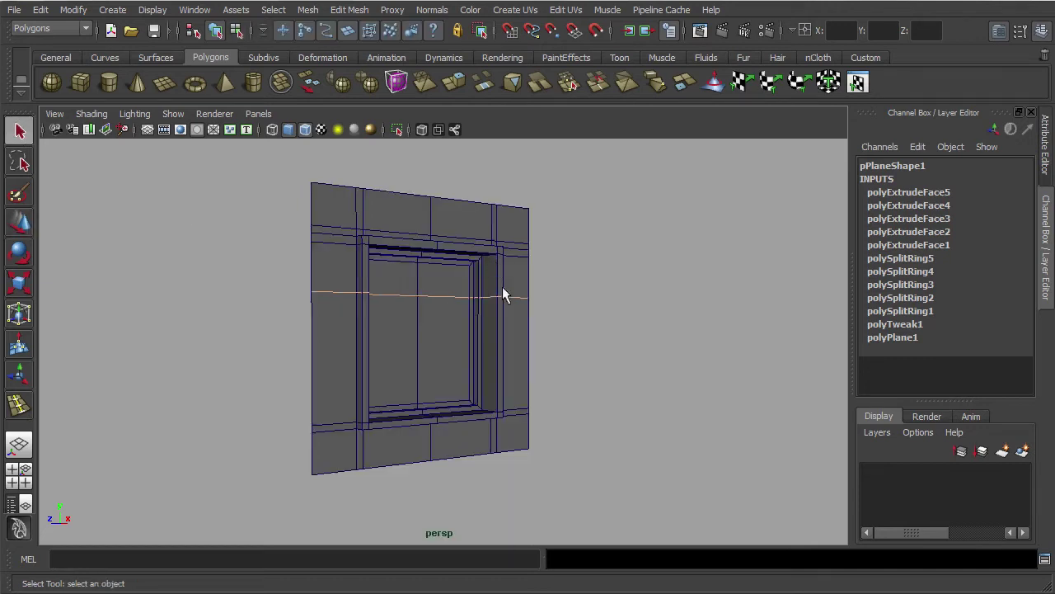
{"action": "left_click", "coordinate": [454, 323]}
{"action": "right_click_drag", "start_coordinate": [455, 321], "coordinate": [458, 325]}
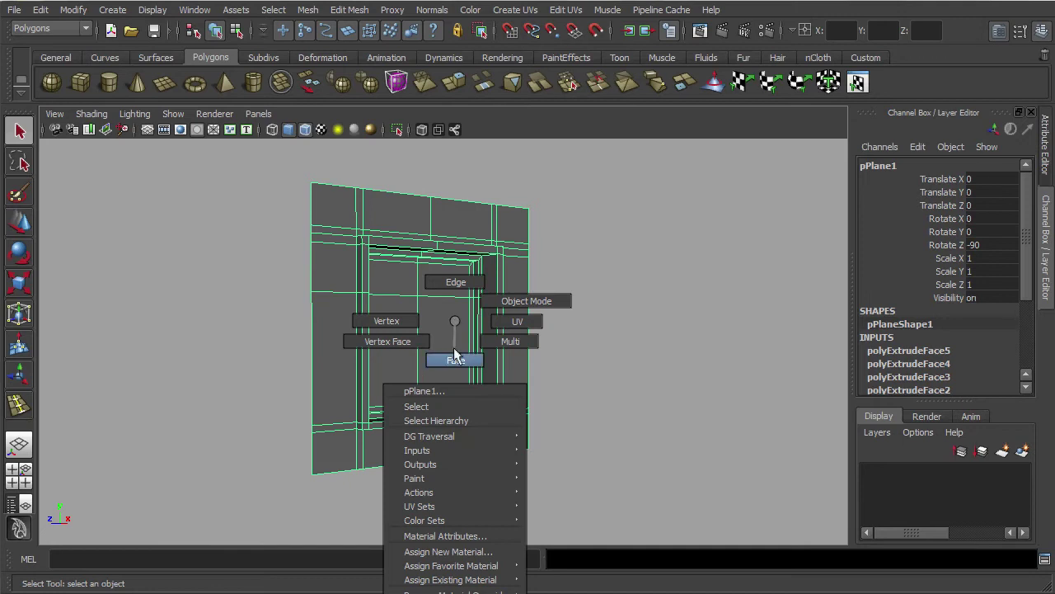
{"action": "right_click_drag", "start_coordinate": [455, 356], "coordinate": [455, 355]}
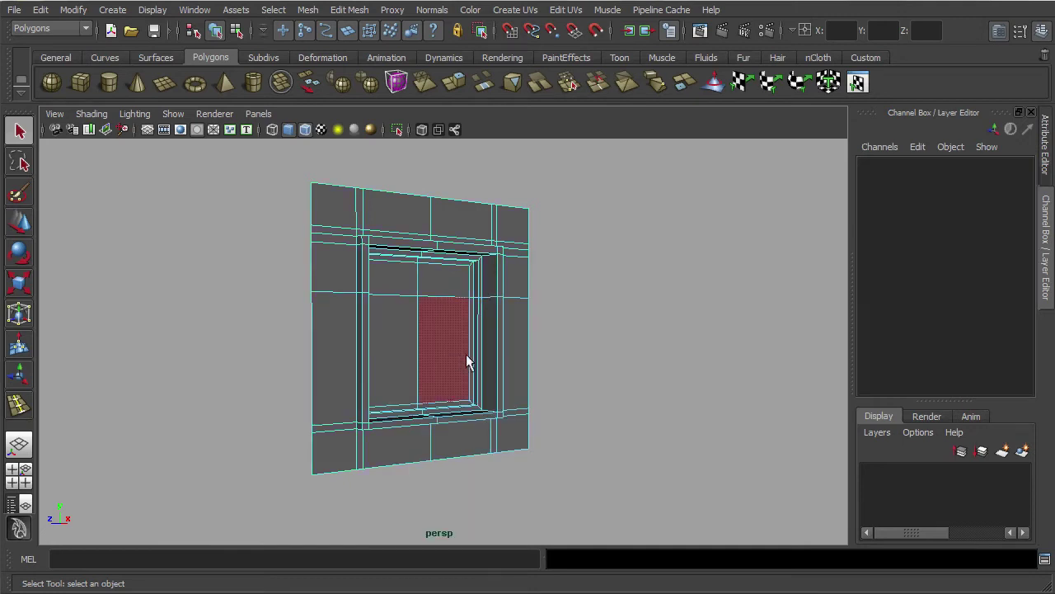
{"action": "left_click", "coordinate": [443, 294]}
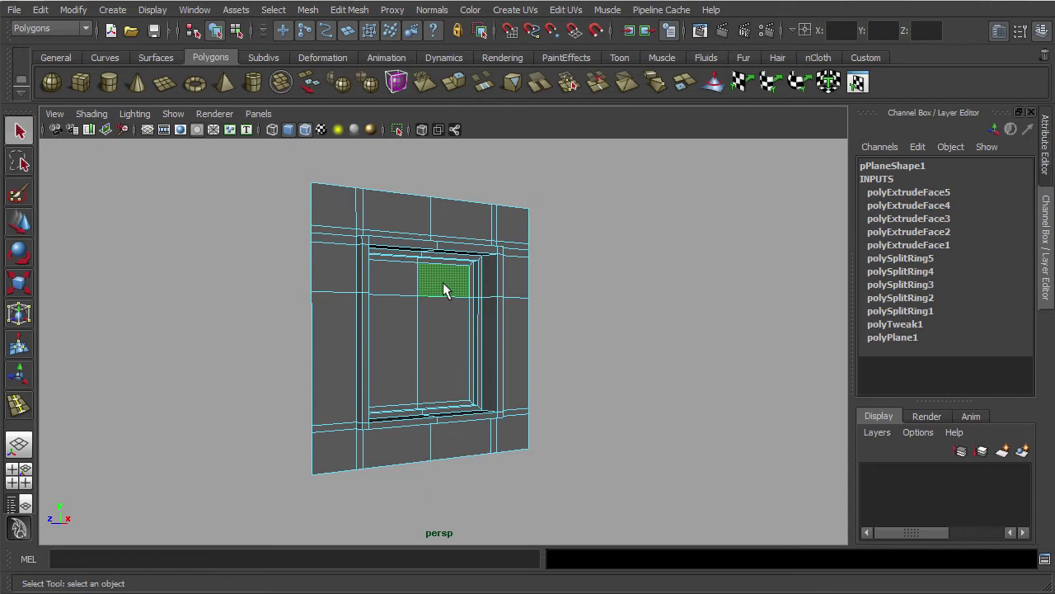
{"action": "left_click", "coordinate": [453, 84]}
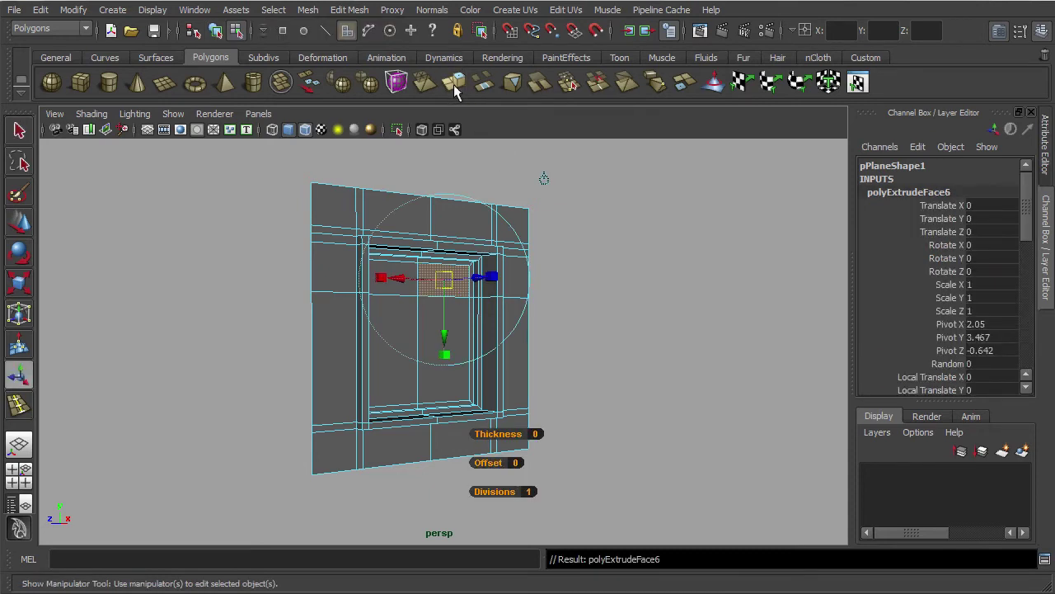
{"action": "left_click", "coordinate": [595, 298]}
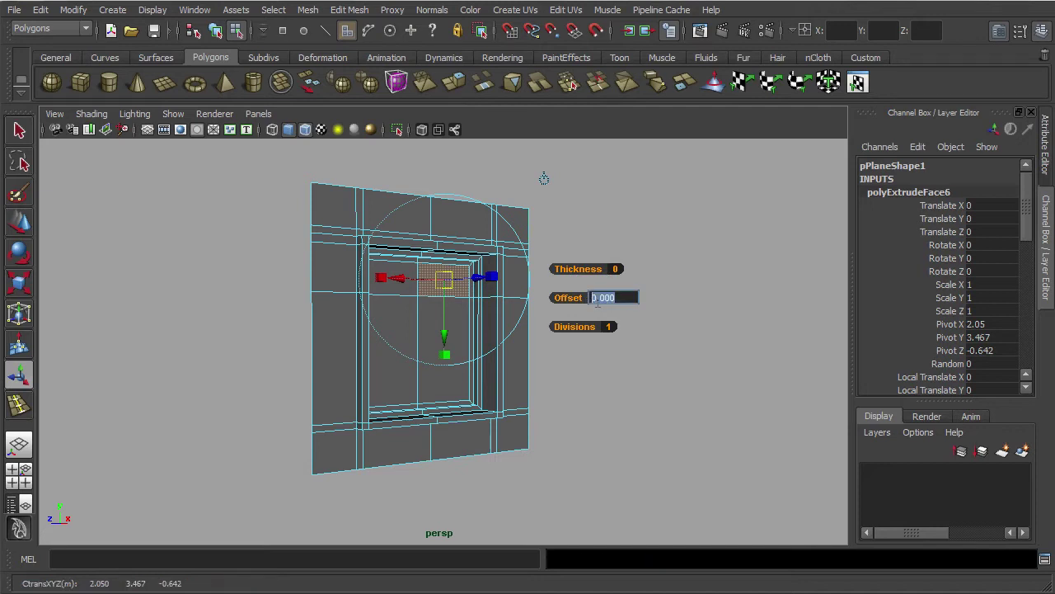
{"action": "type", "text": "7"}
{"action": "key", "text": "Return"}
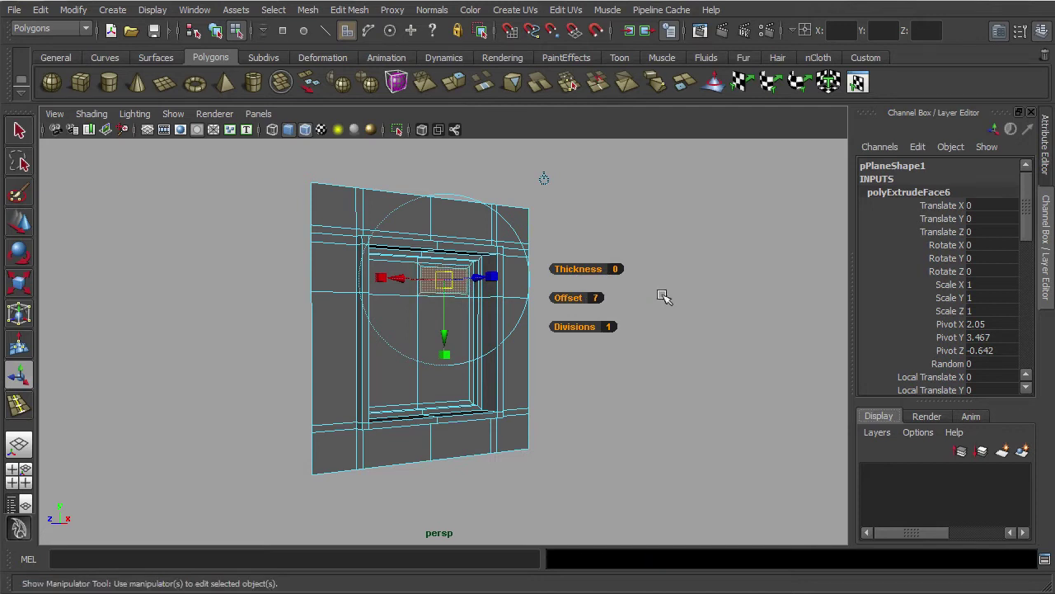
Extrude the window's lower-right pane face with an offset of 7
{"action": "left_click", "coordinate": [442, 380]}
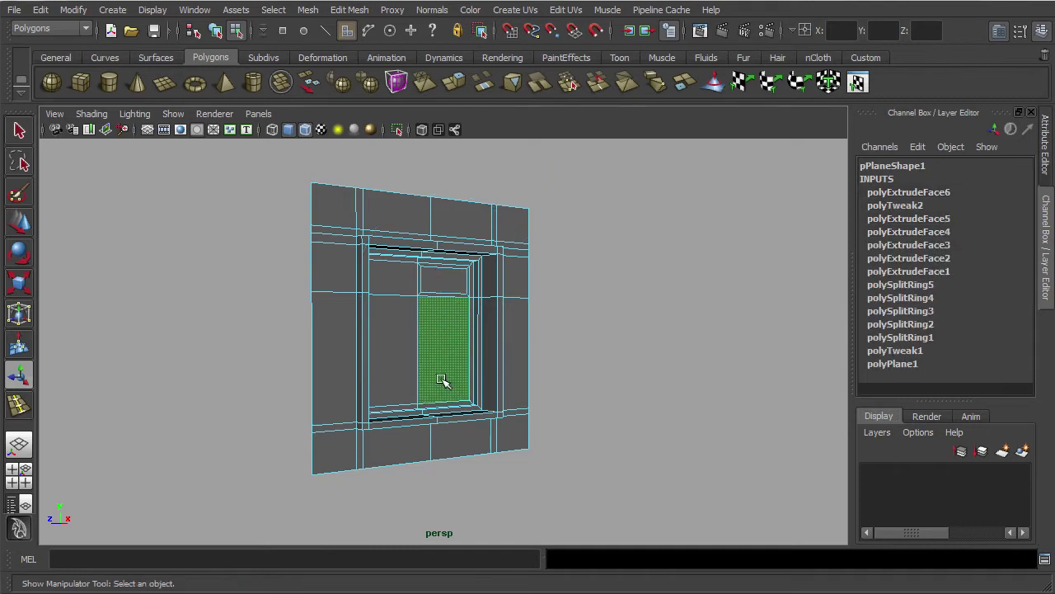
{"action": "left_click", "coordinate": [454, 83]}
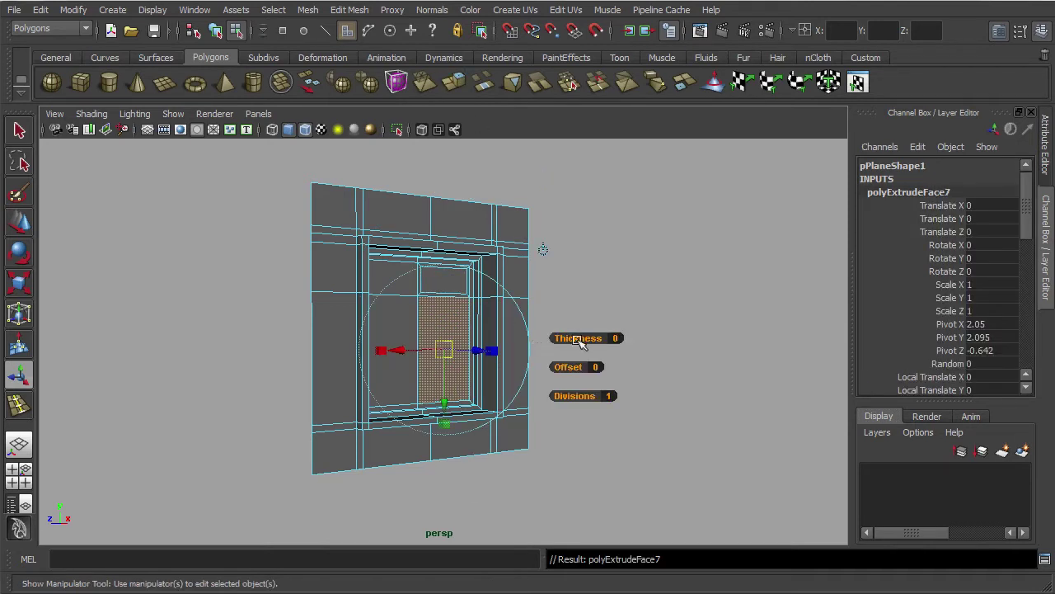
{"action": "left_click", "coordinate": [597, 366]}
{"action": "type", "text": "7"}
{"action": "key", "text": "Return"}
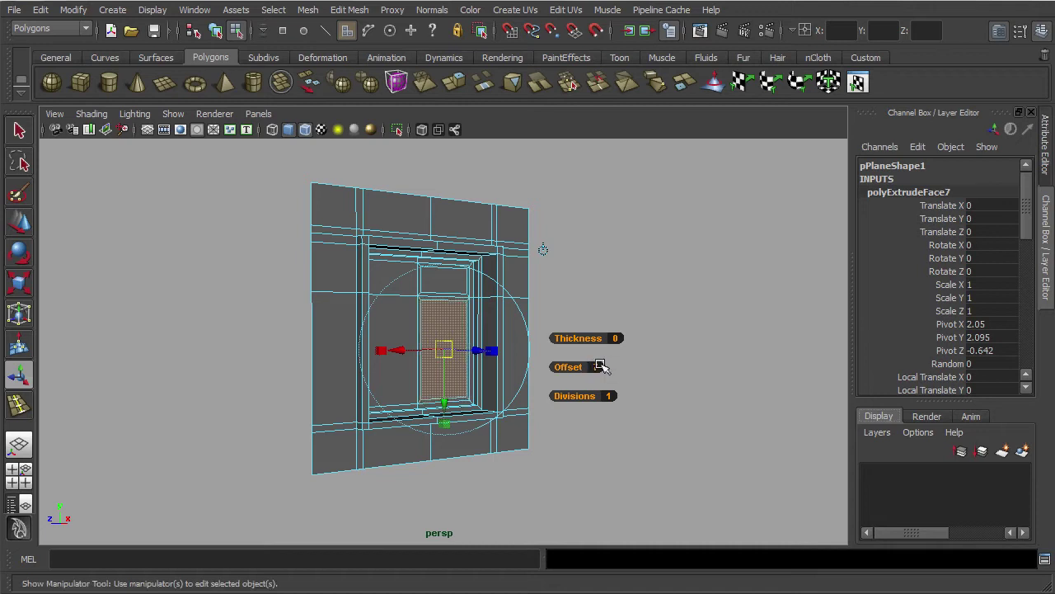
Extrude the window's upper-left pane face with an offset of 7
{"action": "left_click", "coordinate": [390, 277]}
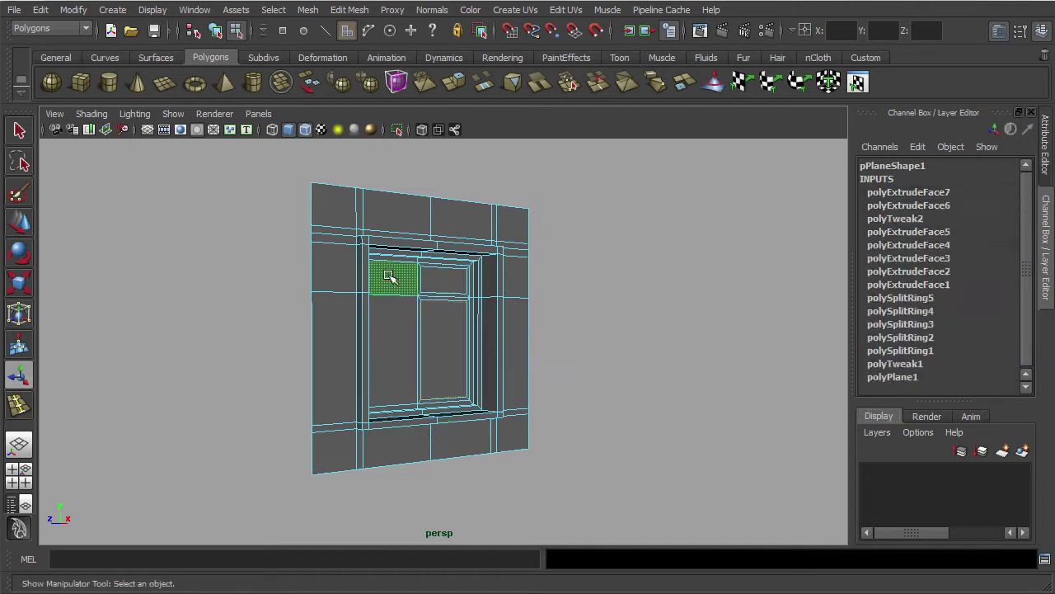
{"action": "left_click", "coordinate": [459, 83]}
{"action": "left_click", "coordinate": [551, 295]}
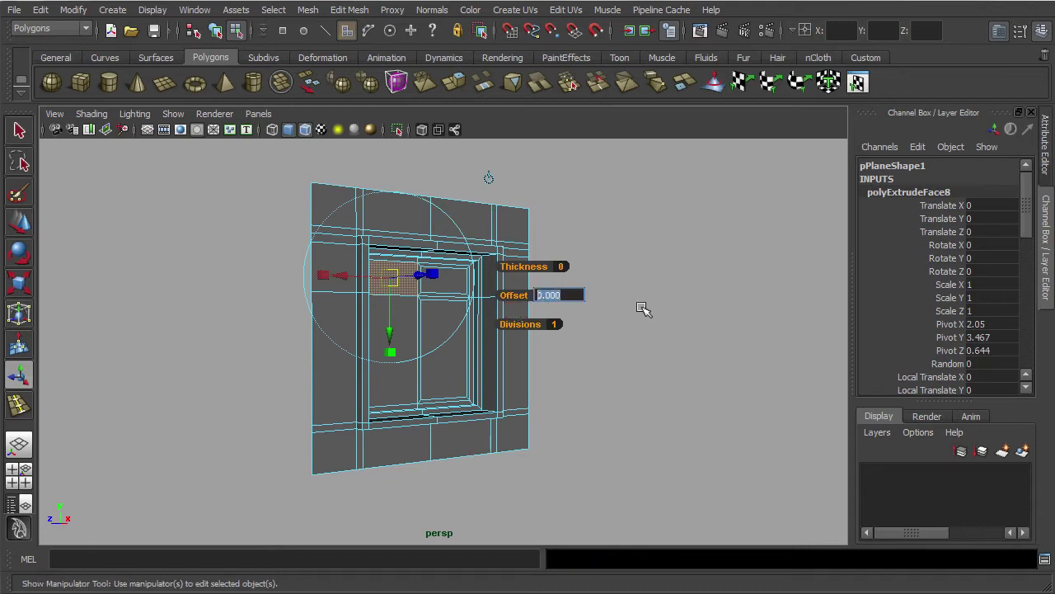
{"action": "type", "text": "7"}
{"action": "key", "text": "Return"}
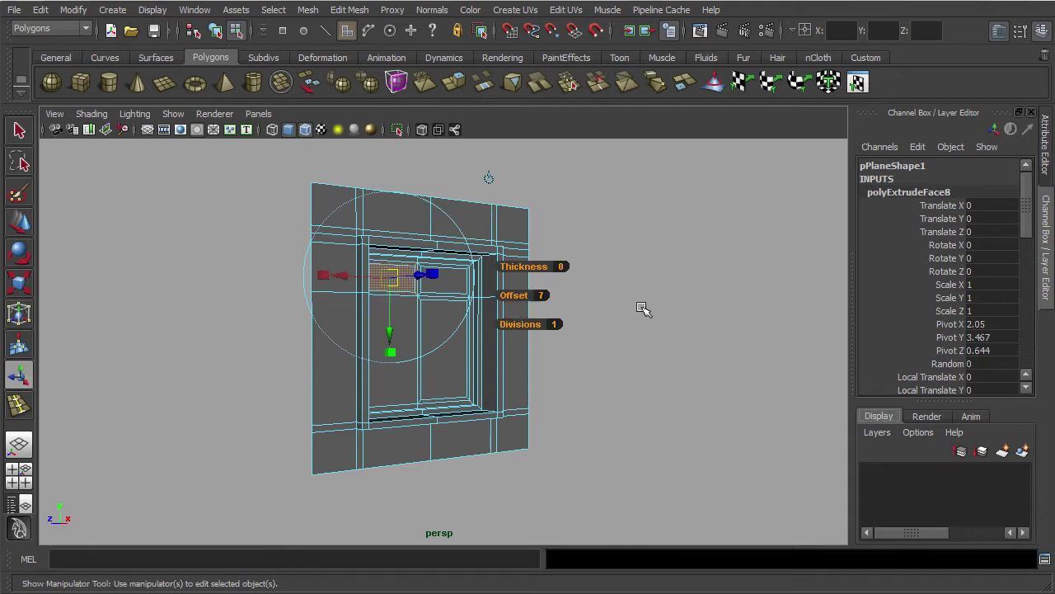
Extrude the window's lower-left pane face with an offset of 7
{"action": "left_click", "coordinate": [395, 397]}
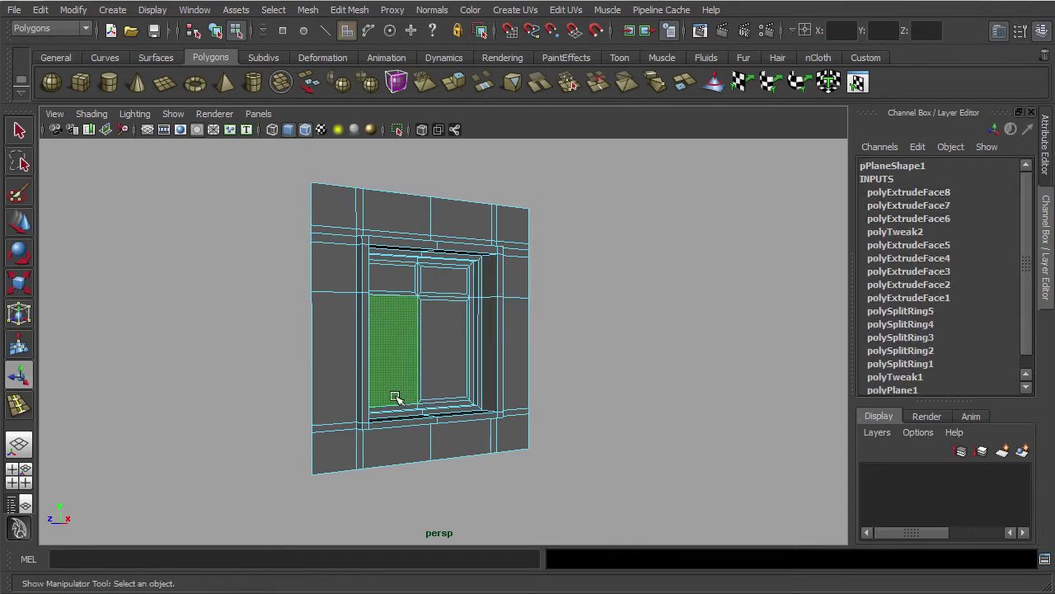
{"action": "left_click", "coordinate": [456, 84]}
{"action": "left_click", "coordinate": [547, 368]}
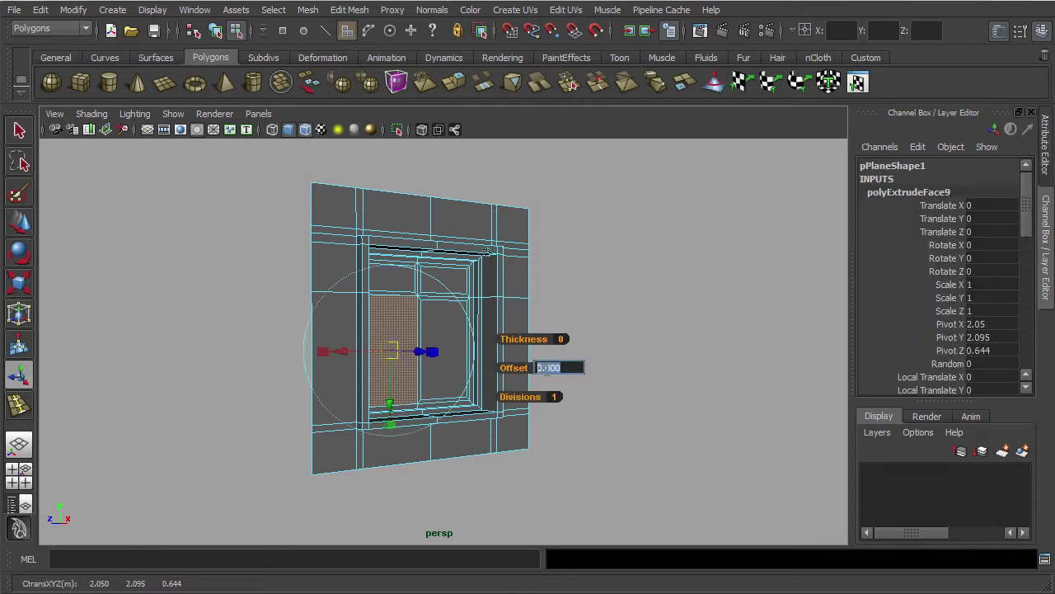
{"action": "type", "text": "7"}
{"action": "key", "text": "Return"}
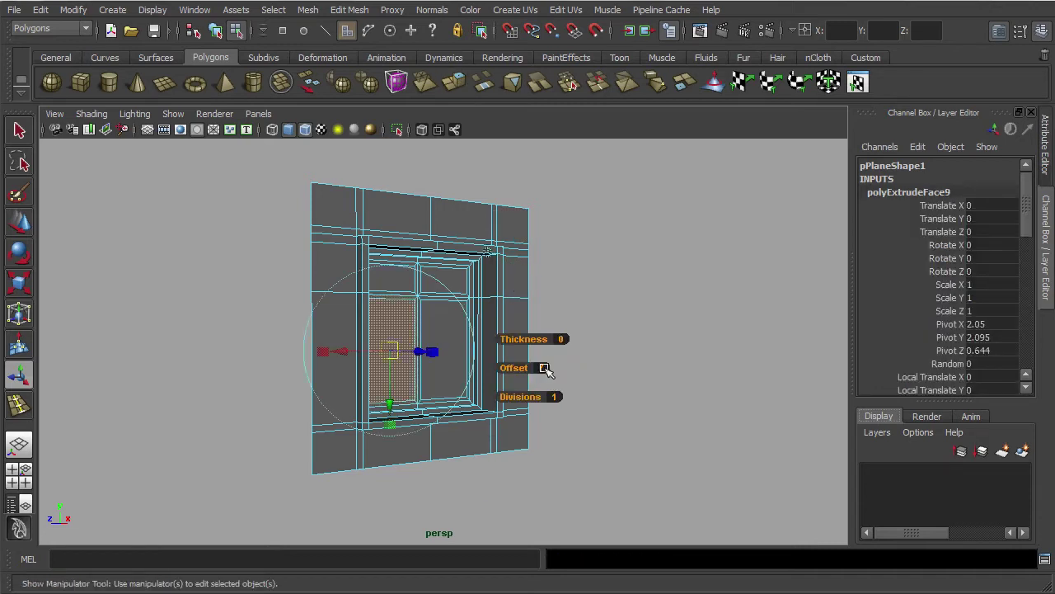
Select all four inset window pane faces, extrude them with a thickness of -12, and clear the selection
{"action": "left_click", "coordinate": [463, 276]}
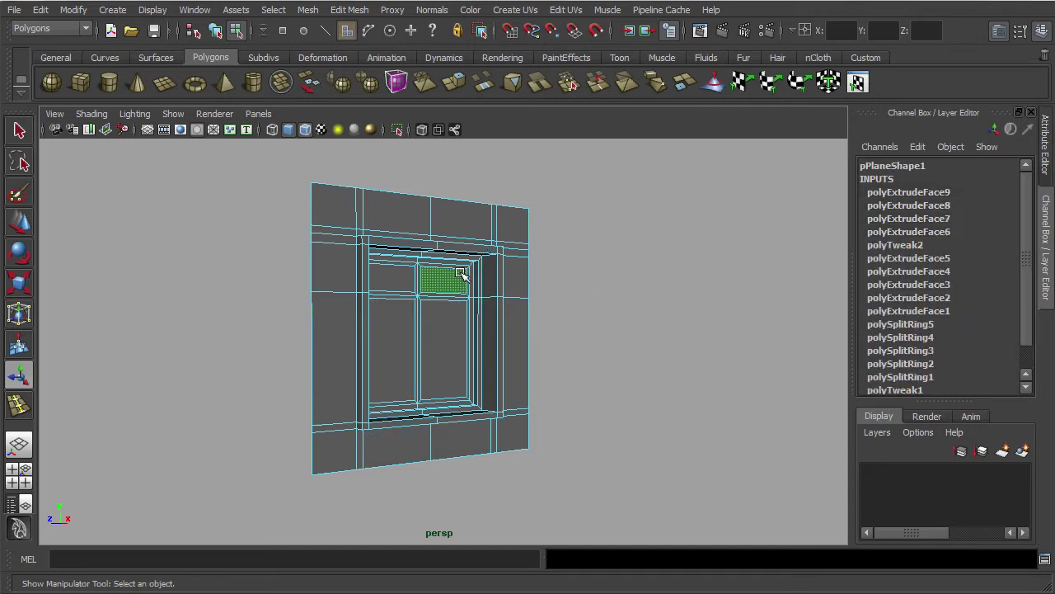
{"action": "left_click", "coordinate": [389, 278], "text": "shift"}
{"action": "left_click", "coordinate": [396, 337], "text": "shift"}
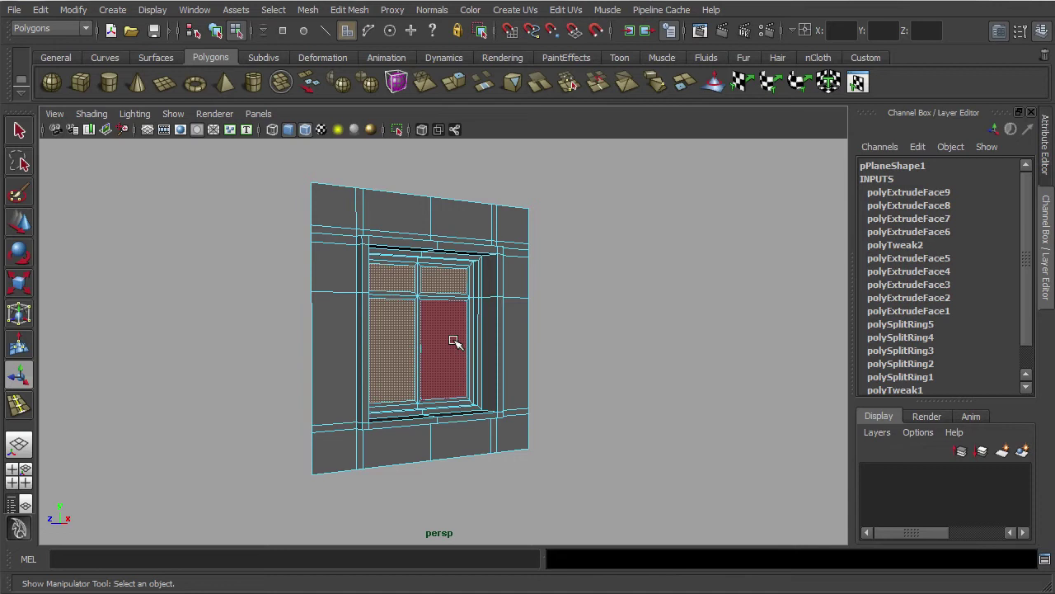
{"action": "left_click", "coordinate": [455, 341], "text": "shift"}
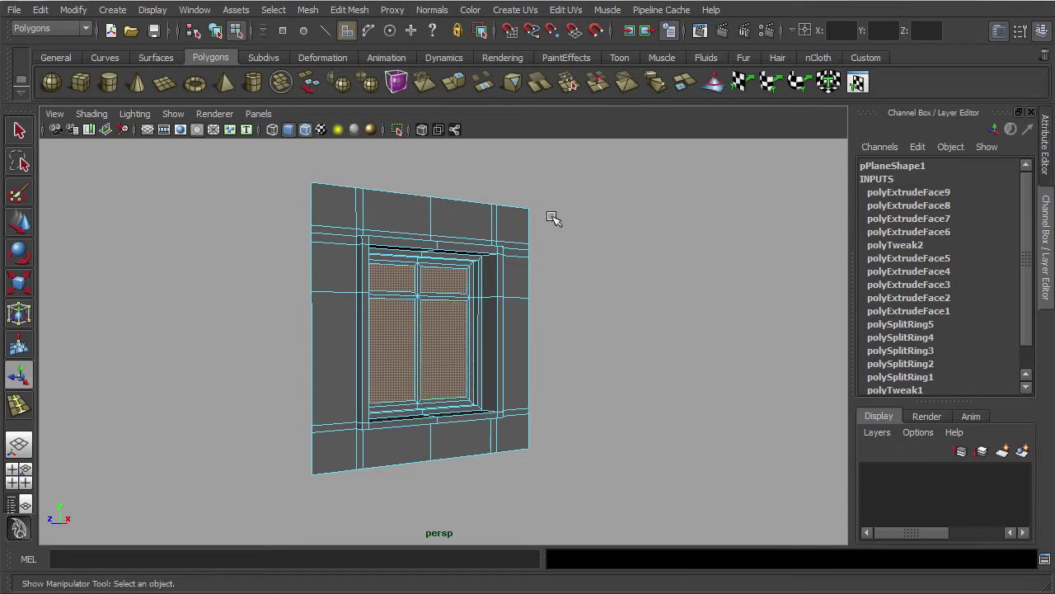
{"action": "left_click", "coordinate": [462, 82]}
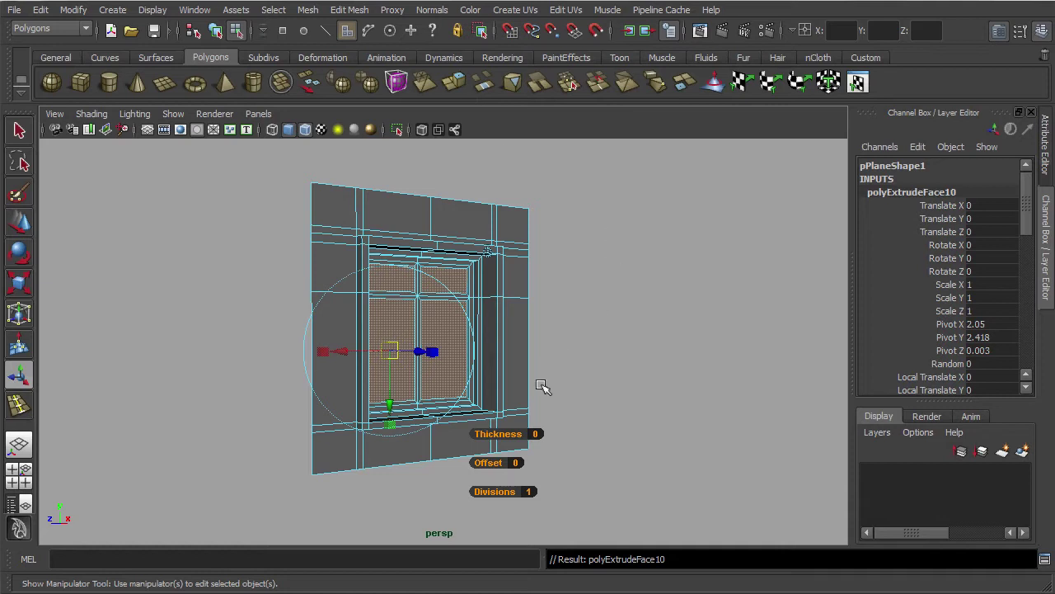
{"action": "left_click_drag", "start_coordinate": [546, 343], "coordinate": [445, 348]}
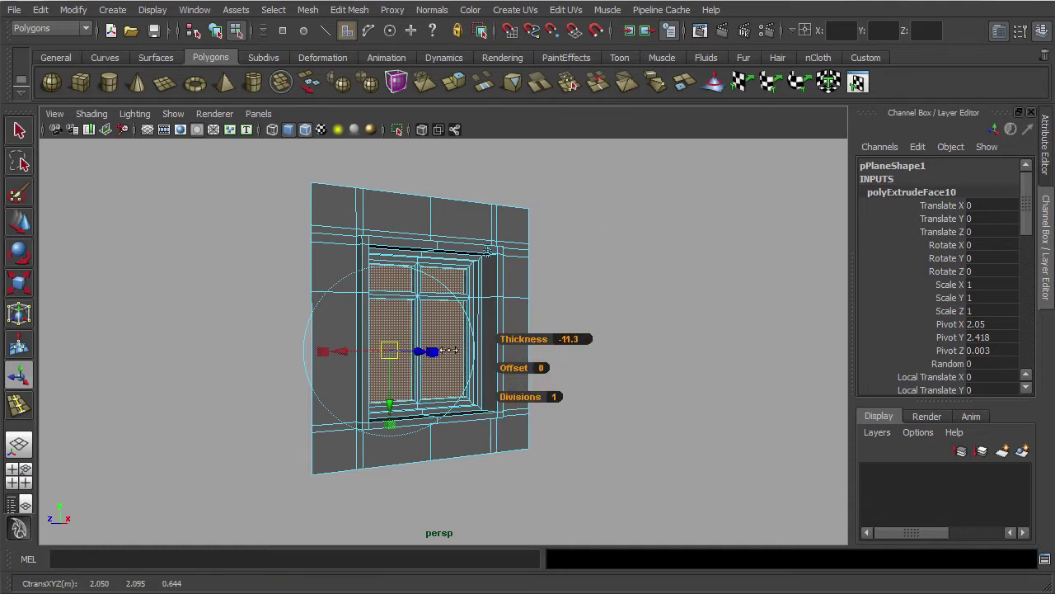
{"action": "left_click", "coordinate": [575, 340]}
{"action": "type", "text": "-"}
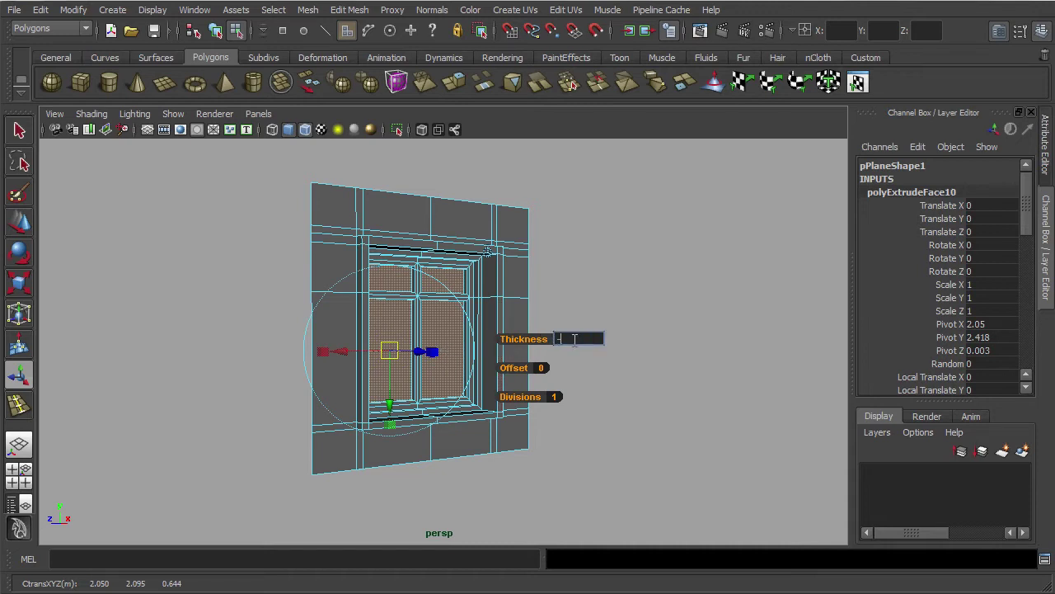
{"action": "type", "text": "12"}
{"action": "key", "text": "Return"}
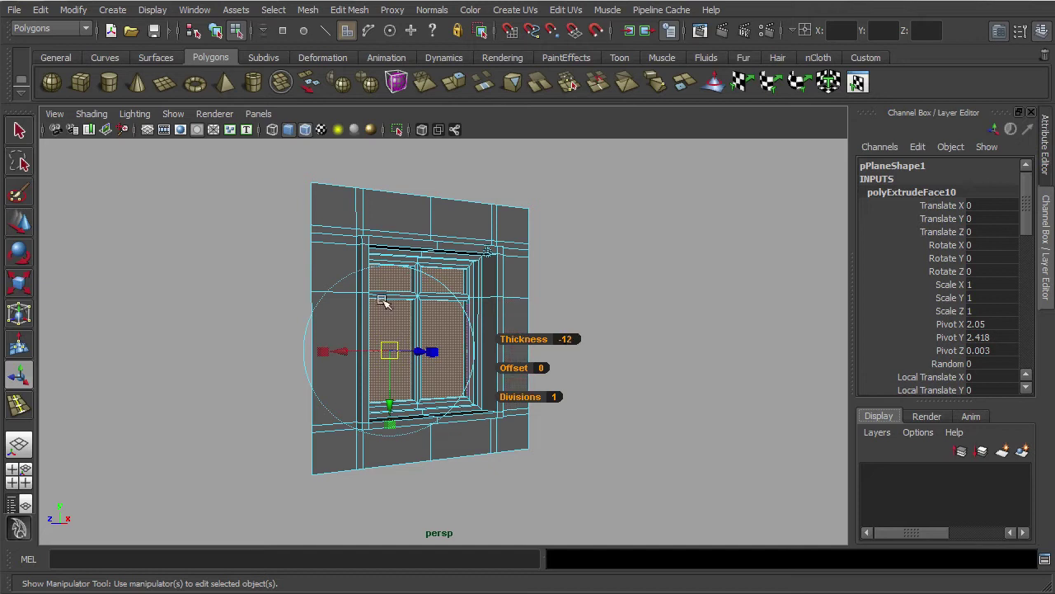
{"action": "left_click", "coordinate": [273, 295]}
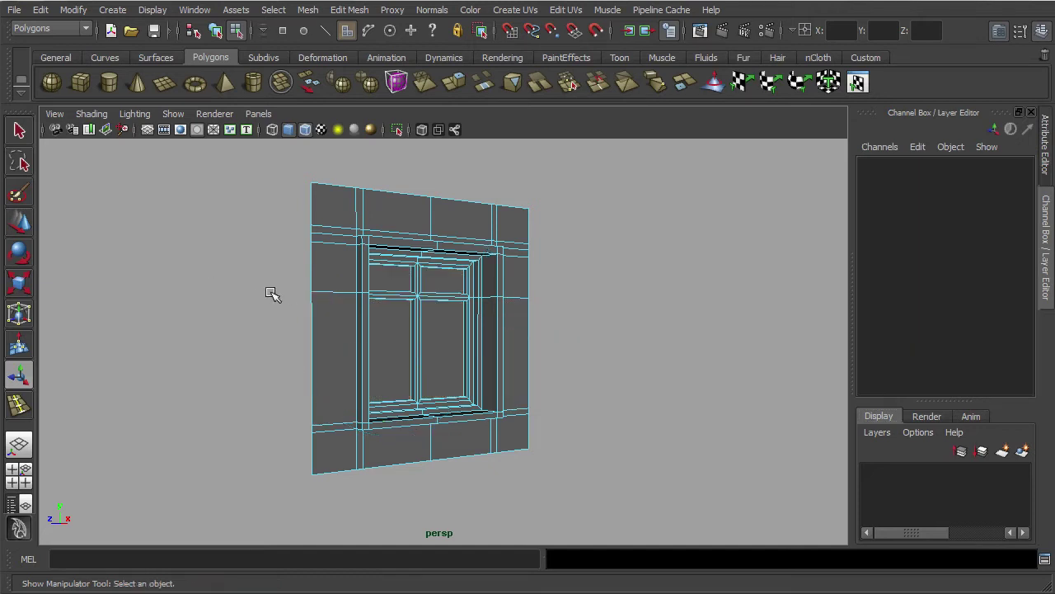
Select the two large wall faces above the window and extrude them with a thickness of -15
{"action": "left_click", "coordinate": [412, 212]}
{"action": "left_click", "coordinate": [456, 216], "text": "shift"}
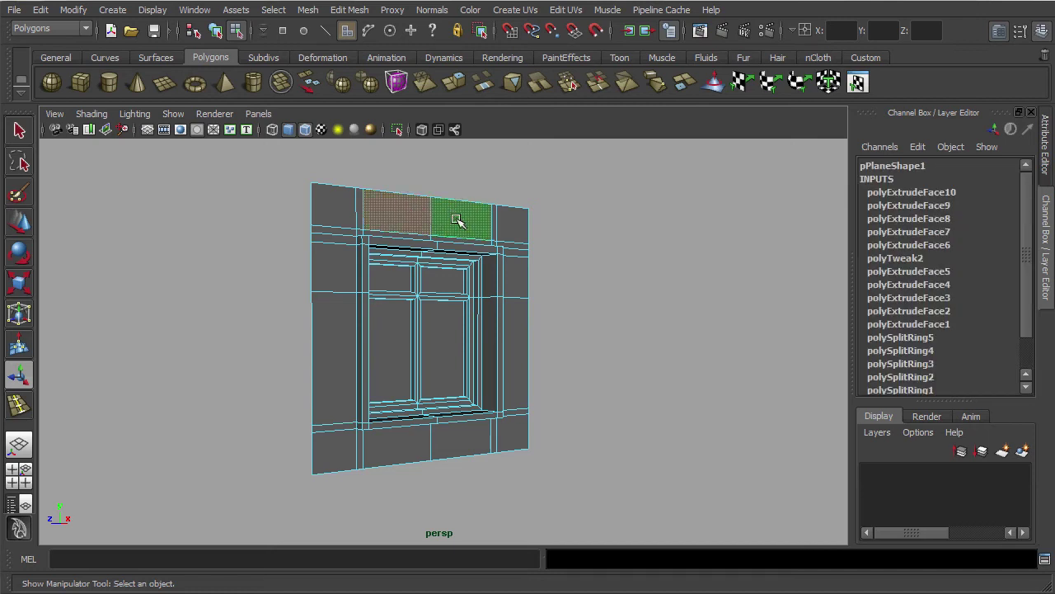
{"action": "left_click", "coordinate": [465, 86]}
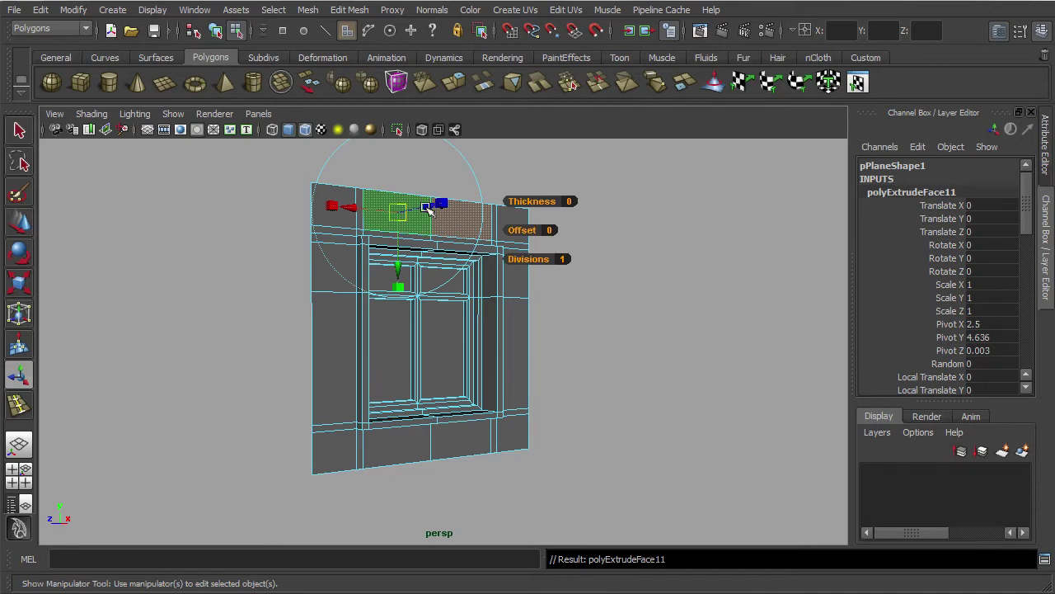
{"action": "left_click", "coordinate": [428, 208]}
{"action": "left_click_drag", "start_coordinate": [548, 201], "coordinate": [443, 214]}
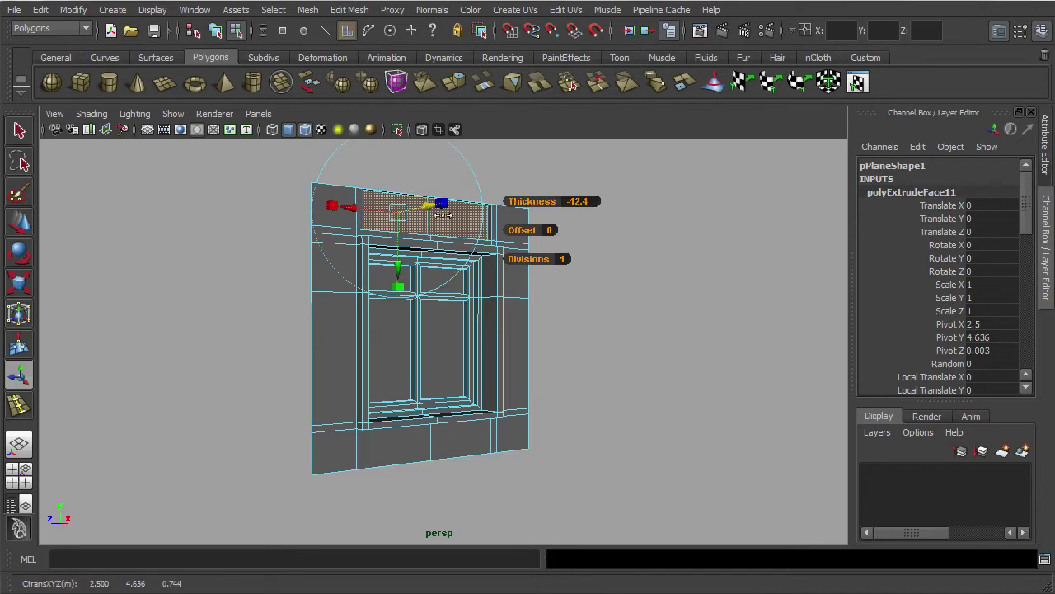
{"action": "left_click", "coordinate": [578, 202]}
{"action": "type", "text": "-15"}
{"action": "key", "text": "Return"}
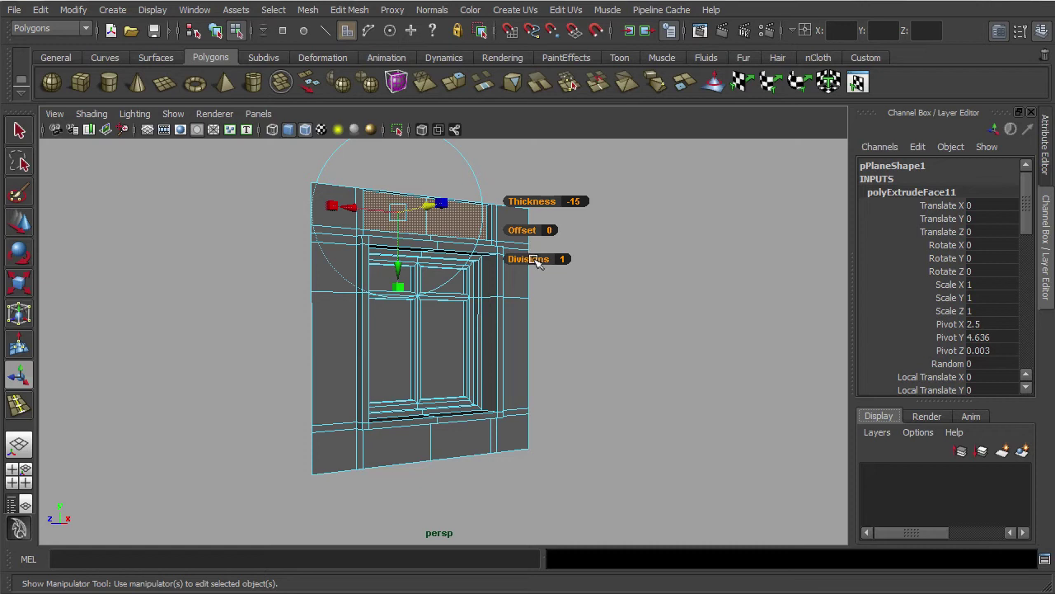
Select the four wall faces flanking the window on both sides, extrude them with a thickness of -15, and clear the selection
{"action": "left_click", "coordinate": [321, 281]}
{"action": "left_click", "coordinate": [328, 351], "text": "shift"}
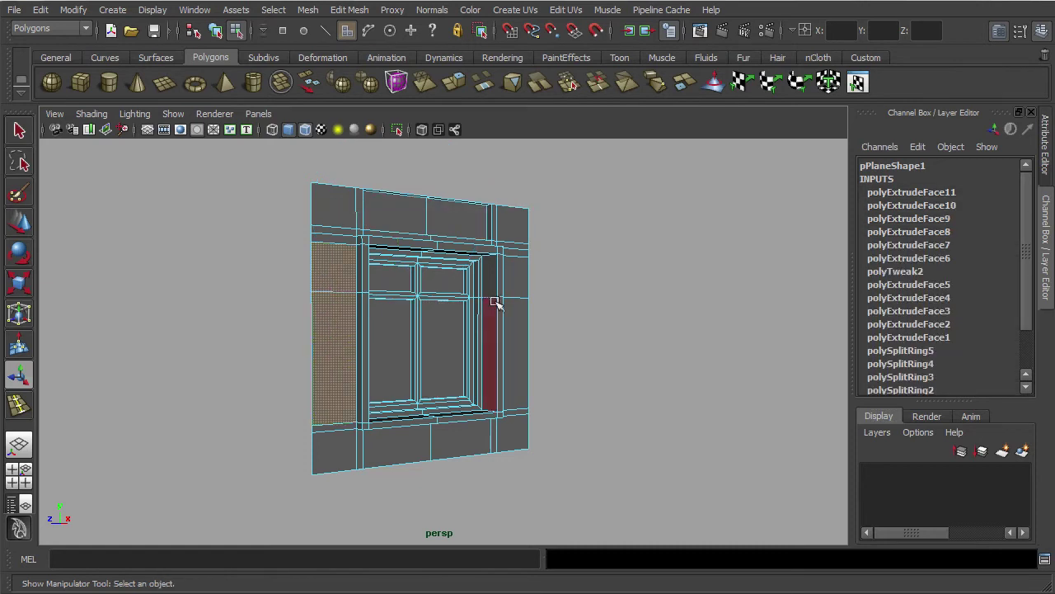
{"action": "left_click", "coordinate": [516, 284], "text": "shift"}
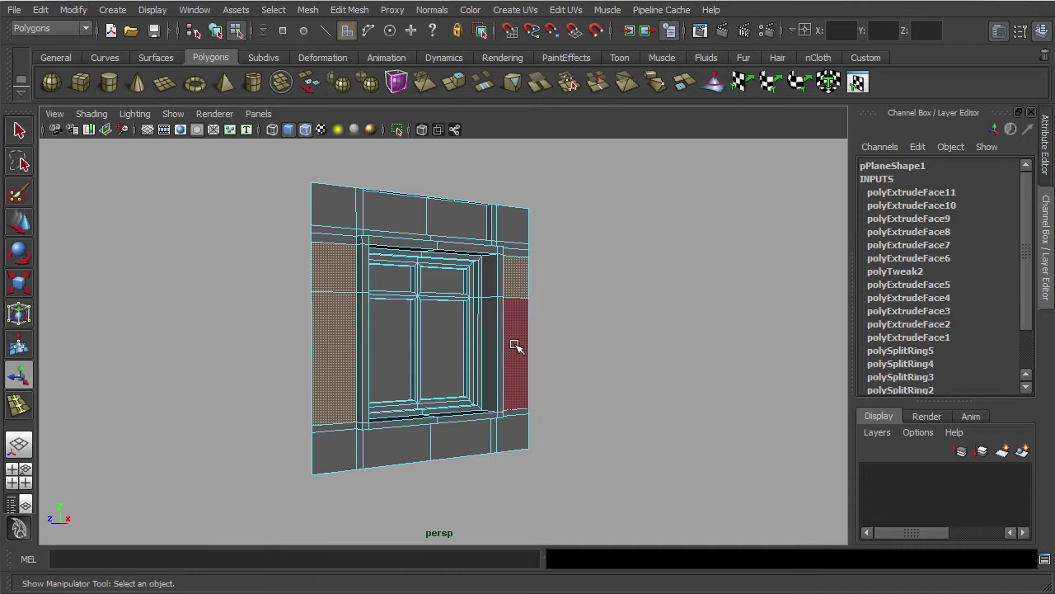
{"action": "left_click", "coordinate": [517, 346], "text": "shift"}
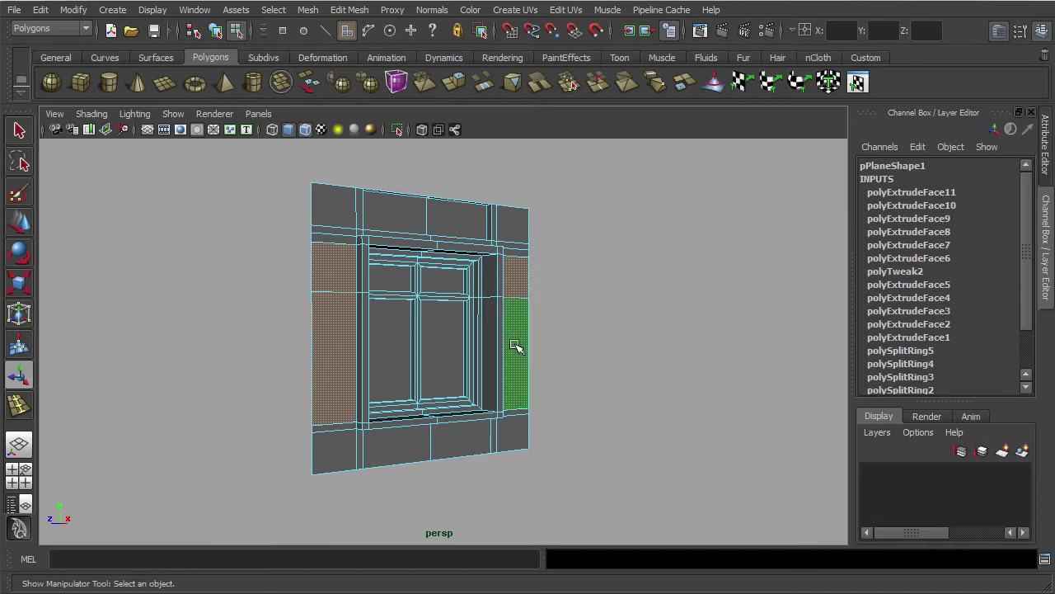
{"action": "left_click", "coordinate": [455, 84]}
{"action": "left_click_drag", "start_coordinate": [474, 347], "coordinate": [405, 351]}
{"action": "left_click", "coordinate": [517, 347]}
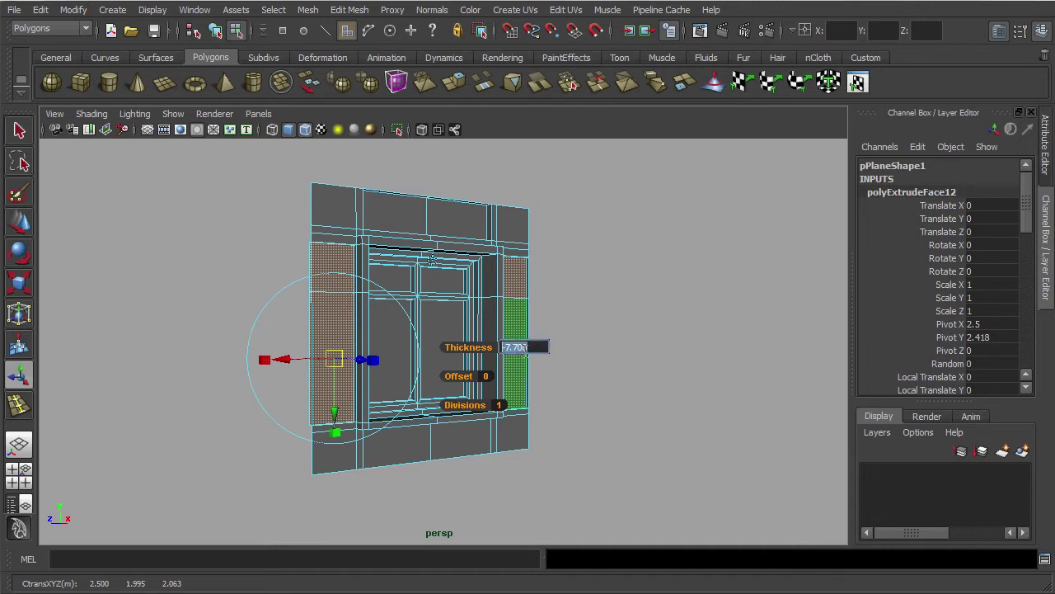
{"action": "type", "text": "-15"}
{"action": "key", "text": "Return"}
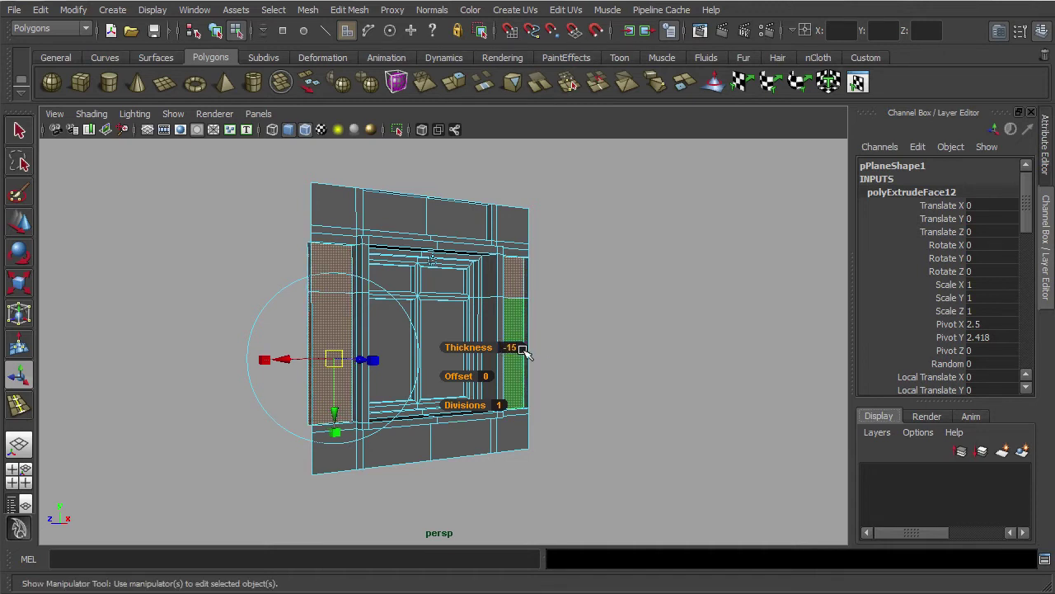
{"action": "left_click", "coordinate": [577, 355]}
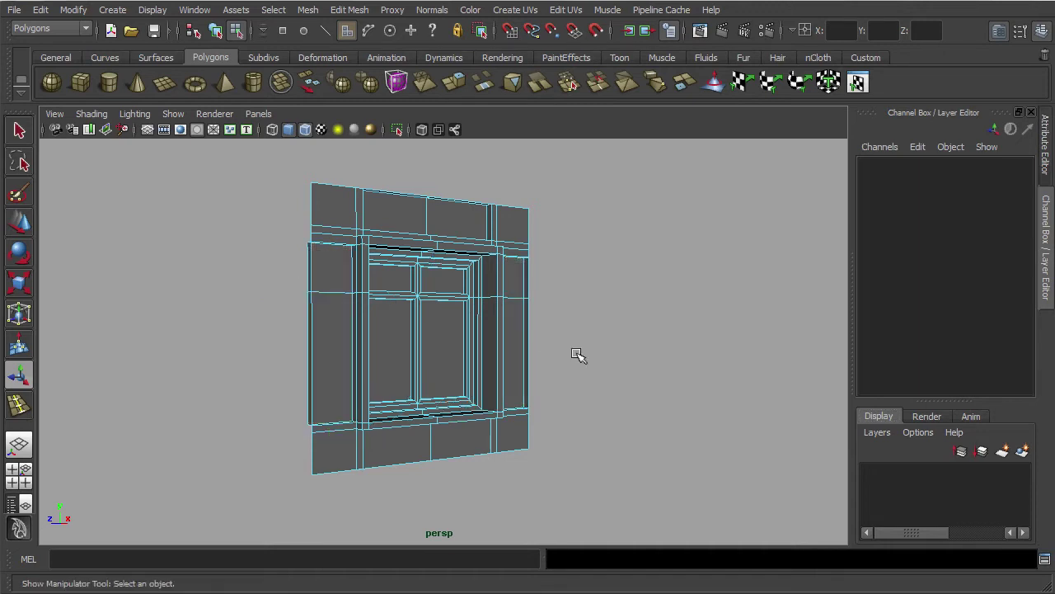
Return the wall model to object mode, clear the selection and inspect the recessed panels around the window
{"action": "right_click_drag", "start_coordinate": [512, 364], "coordinate": [587, 344]}
{"action": "left_click_drag", "start_coordinate": [615, 381], "coordinate": [502, 376], "text": "alt"}
{"action": "left_click", "coordinate": [435, 402]}
{"action": "left_click_drag", "start_coordinate": [435, 402], "coordinate": [582, 396], "text": "alt"}
{"action": "scroll", "coordinate": [488, 394], "scroll_direction": "up", "scroll_amount": 2}
{"action": "left_click", "coordinate": [615, 342]}
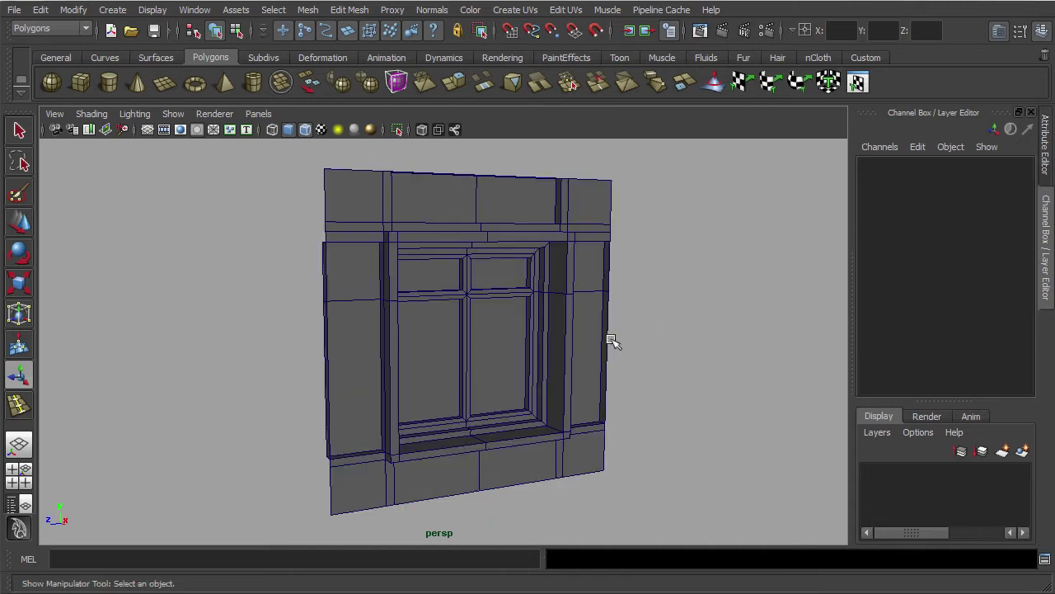
Select the frame faces above the window and at its upper sides, extrude them outward as a hood, and return to object mode
{"action": "left_click", "coordinate": [402, 333]}
{"action": "right_click_drag", "start_coordinate": [404, 315], "coordinate": [401, 353]}
{"action": "left_click", "coordinate": [393, 282]}
{"action": "key", "text": "q"}
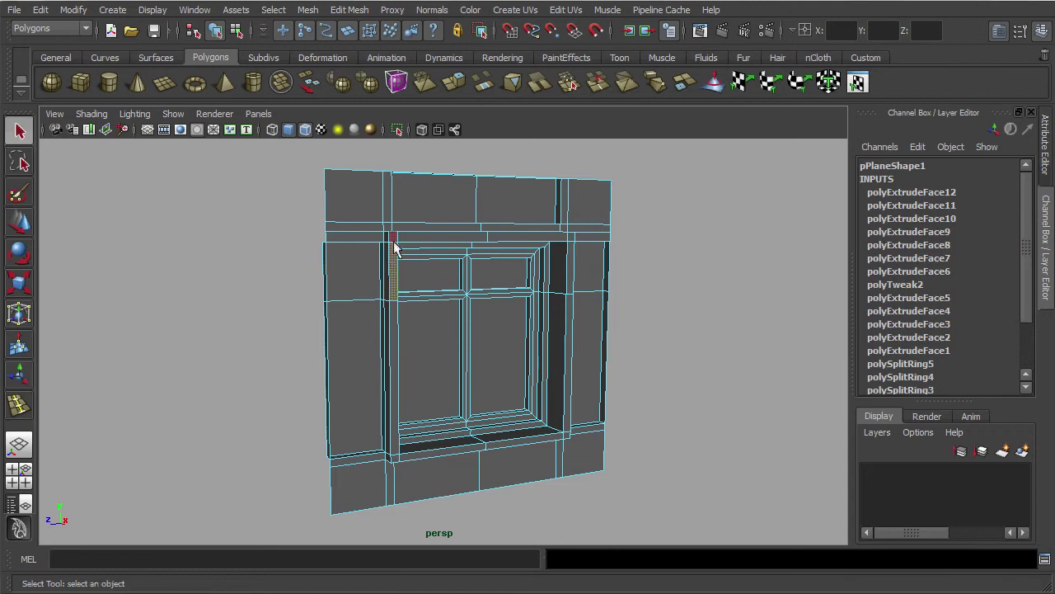
{"action": "left_click", "coordinate": [417, 239], "text": "shift"}
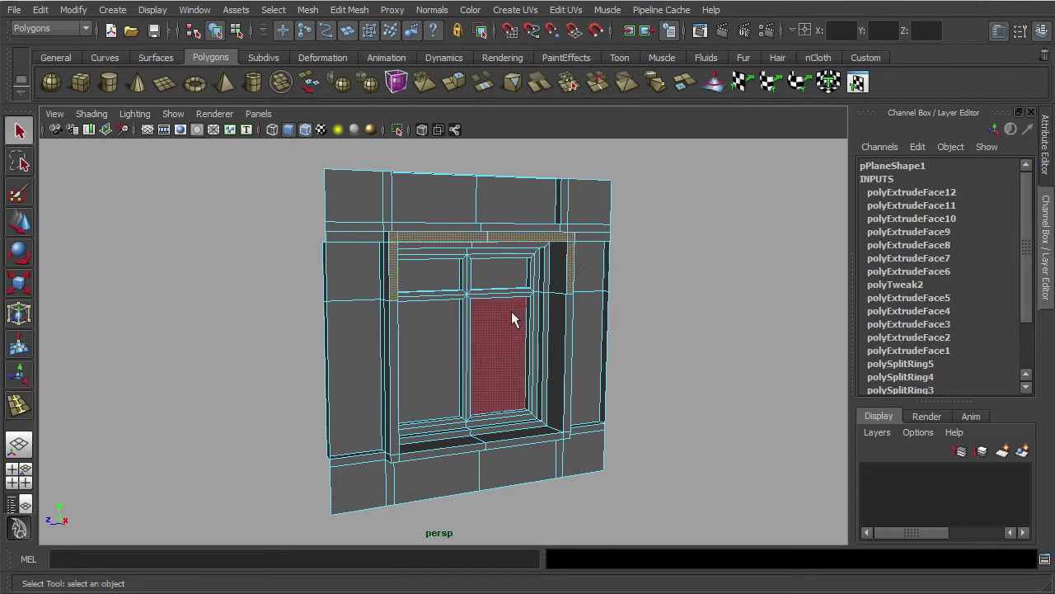
{"action": "left_click_drag", "start_coordinate": [513, 289], "coordinate": [561, 330], "text": "alt"}
{"action": "middle_click_drag", "start_coordinate": [560, 330], "coordinate": [472, 309], "text": "alt"}
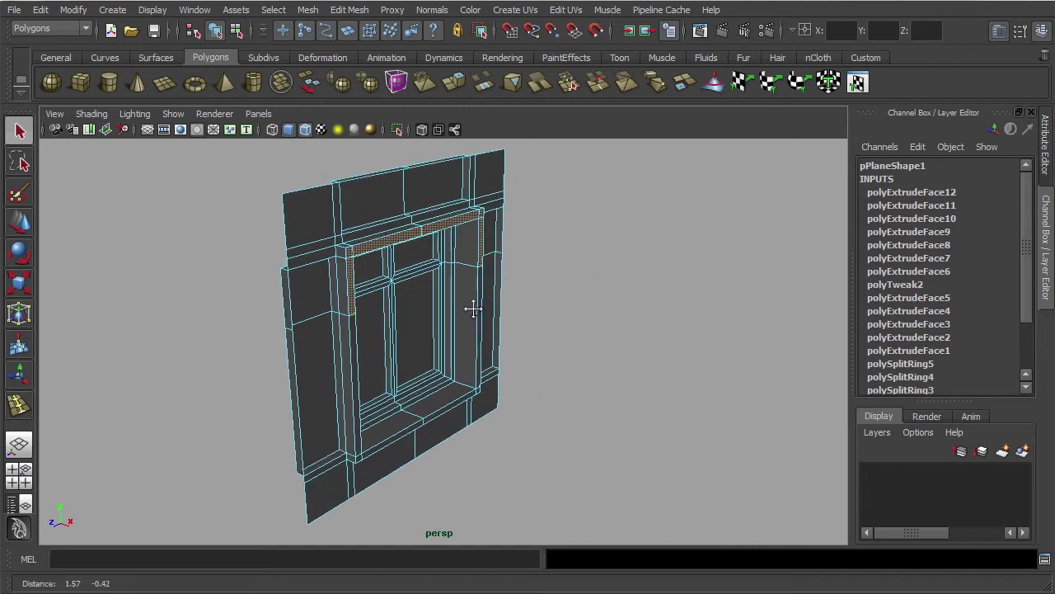
{"action": "left_click", "coordinate": [452, 84]}
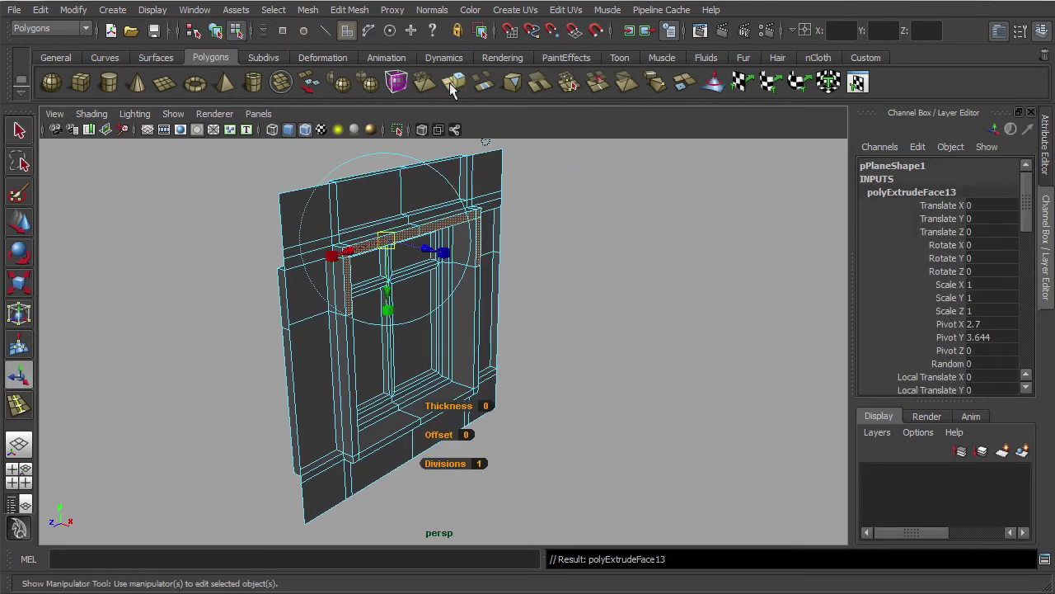
{"action": "left_click_drag", "start_coordinate": [428, 246], "coordinate": [455, 264]}
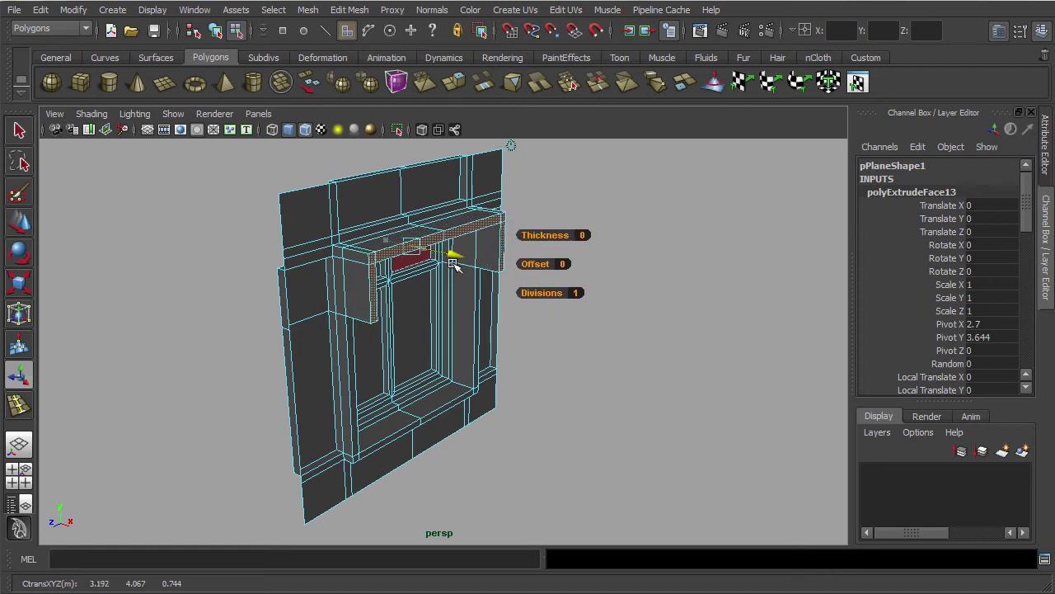
{"action": "left_click_drag", "start_coordinate": [532, 302], "coordinate": [429, 306], "text": "alt"}
{"action": "key", "text": "q"}
{"action": "right_click", "coordinate": [503, 322]}
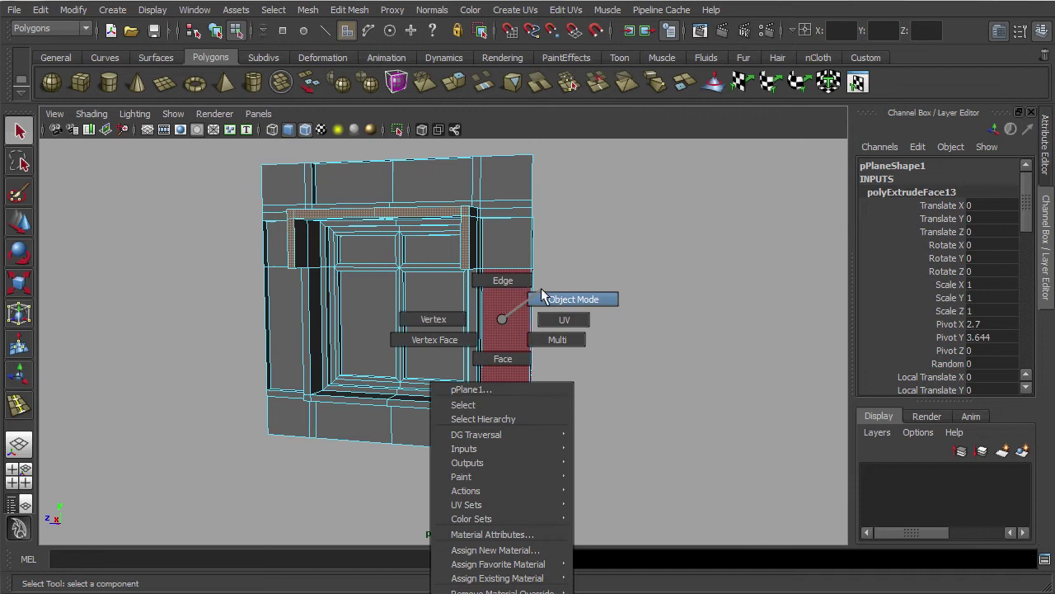
{"action": "left_click", "coordinate": [571, 300]}
Select the whole bottom row of wall faces, extrude them outward as a ledge, and return to object mode with nothing selected
{"action": "left_click", "coordinate": [337, 429]}
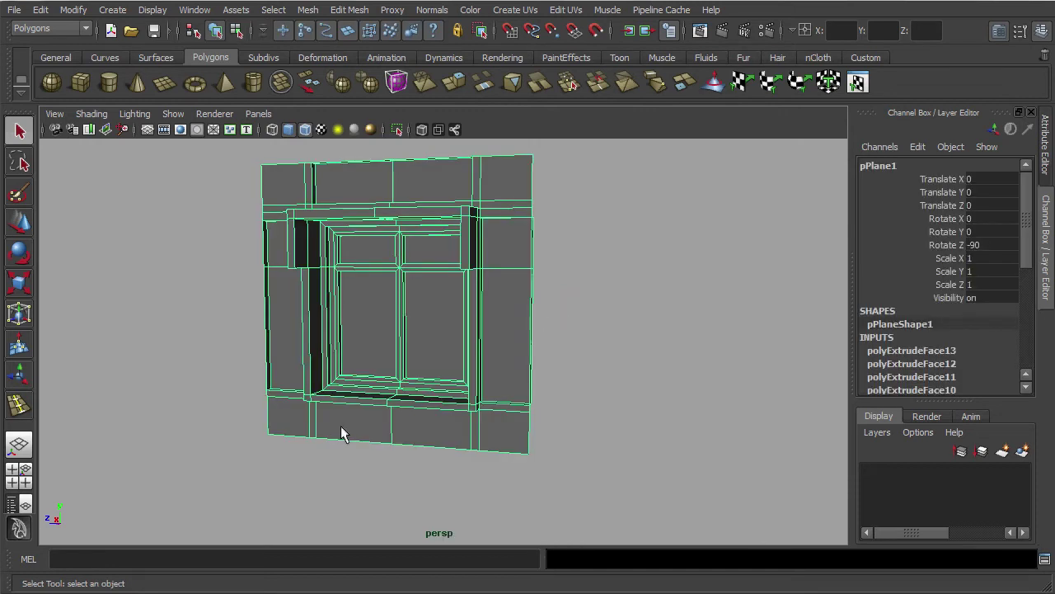
{"action": "right_click_drag", "start_coordinate": [334, 419], "coordinate": [333, 450]}
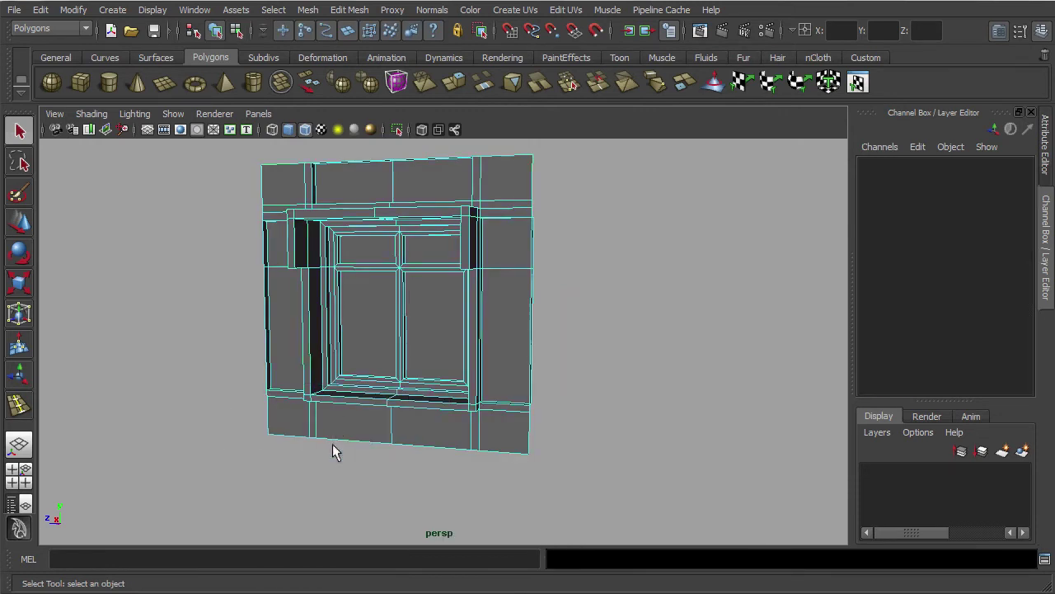
{"action": "left_click", "coordinate": [289, 420]}
{"action": "left_click", "coordinate": [313, 425], "text": "shift"}
{"action": "left_click", "coordinate": [350, 424], "text": "shift"}
{"action": "left_click", "coordinate": [407, 429], "text": "shift"}
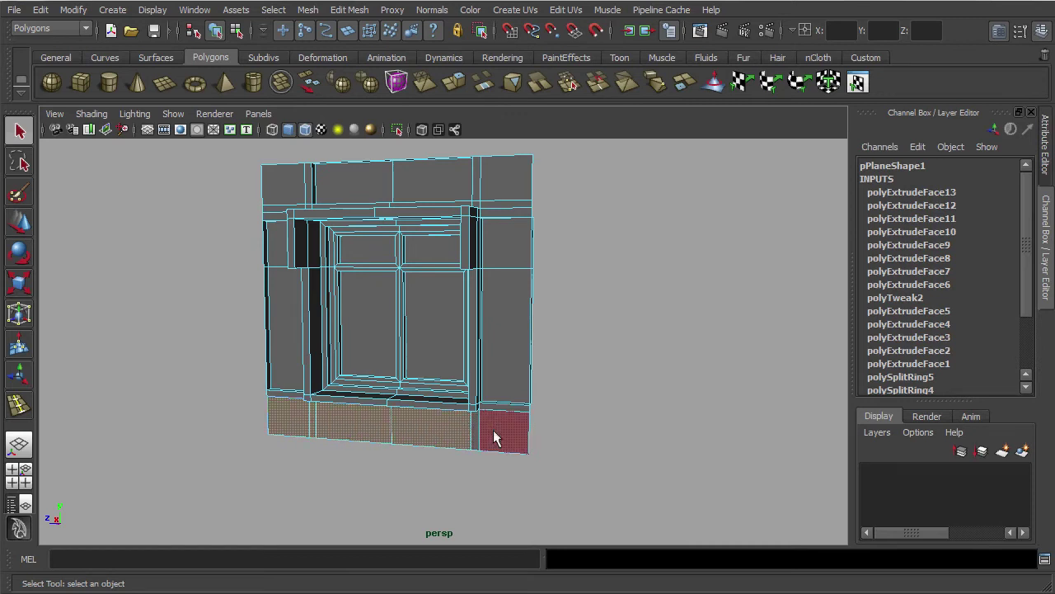
{"action": "left_click", "coordinate": [494, 437], "text": "shift"}
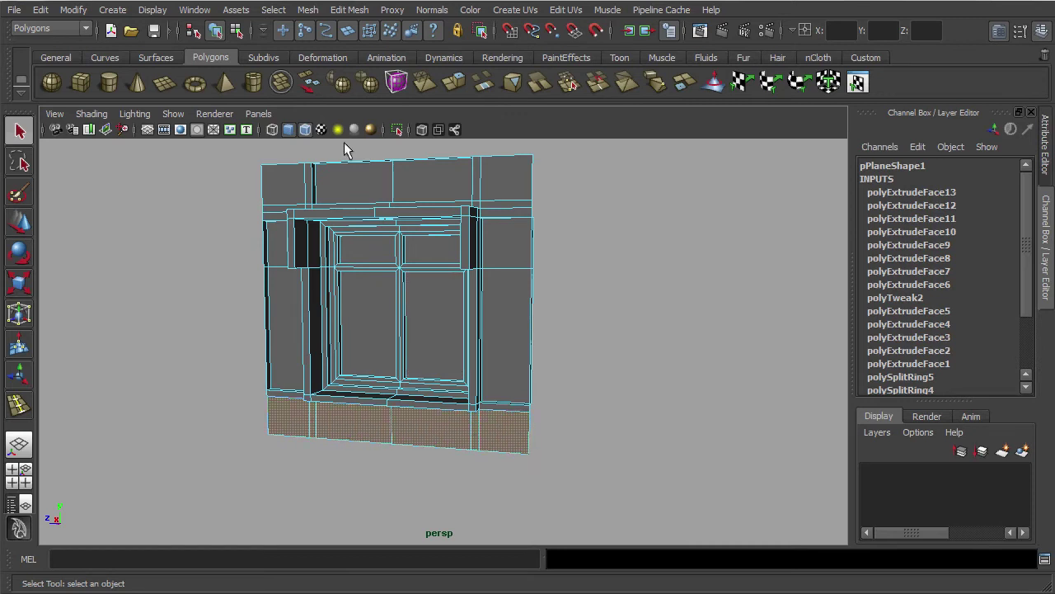
{"action": "left_click", "coordinate": [450, 86]}
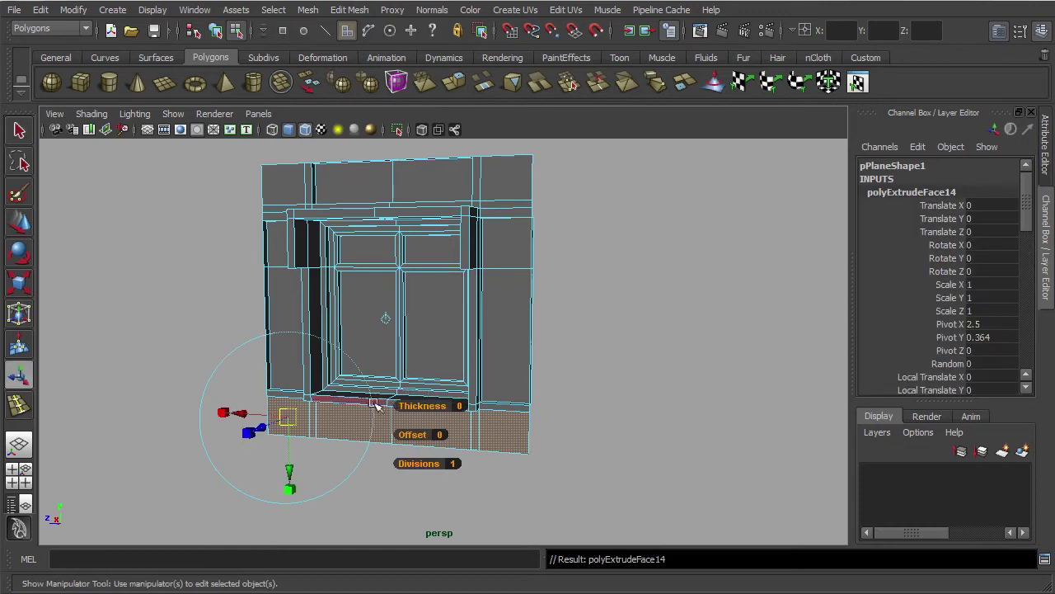
{"action": "left_click_drag", "start_coordinate": [275, 432], "coordinate": [249, 437]}
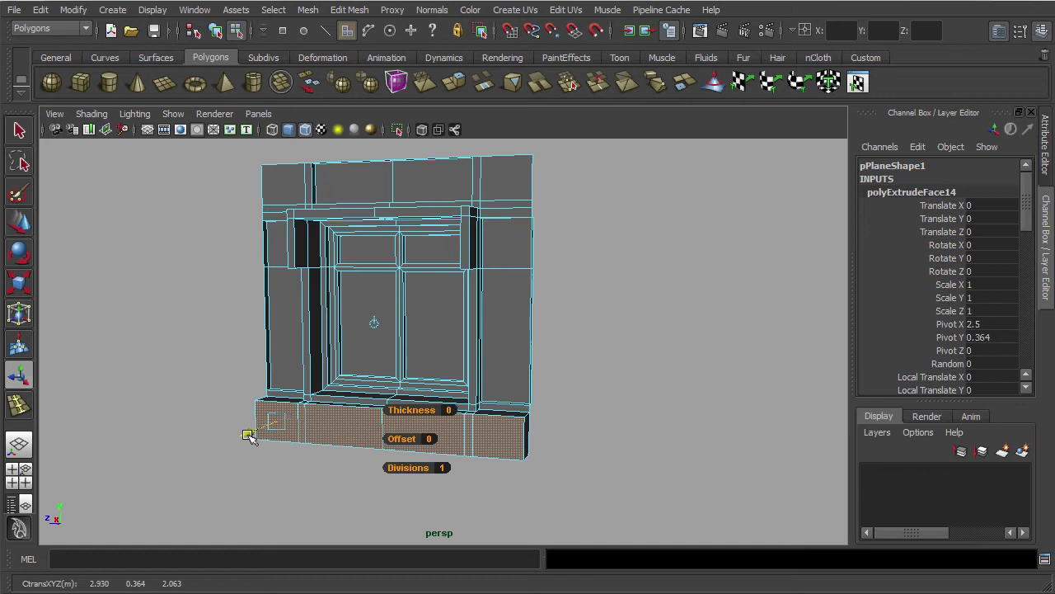
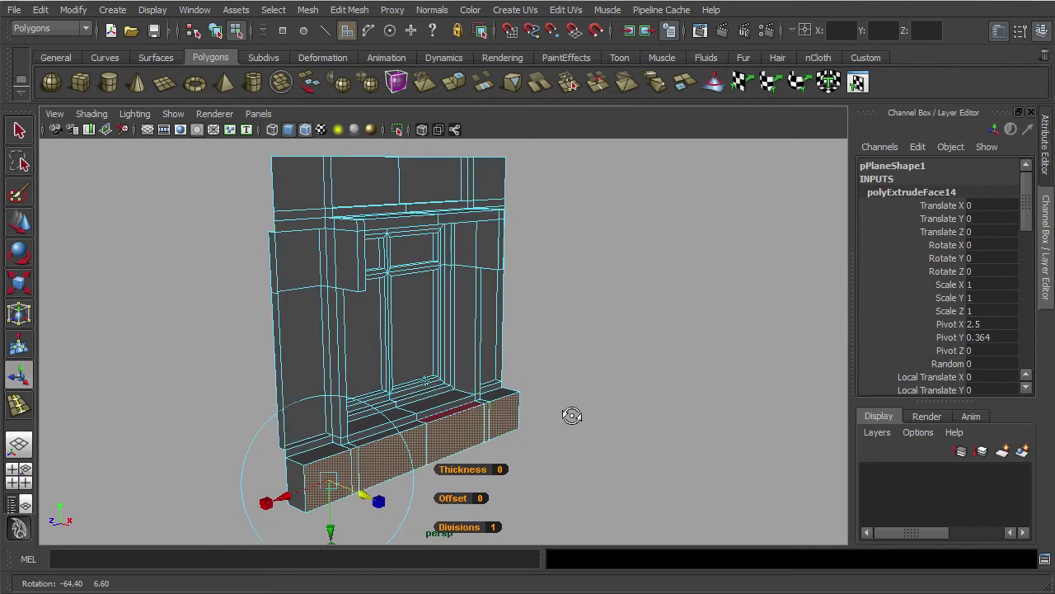
{"action": "right_click_drag", "start_coordinate": [497, 412], "coordinate": [551, 389]}
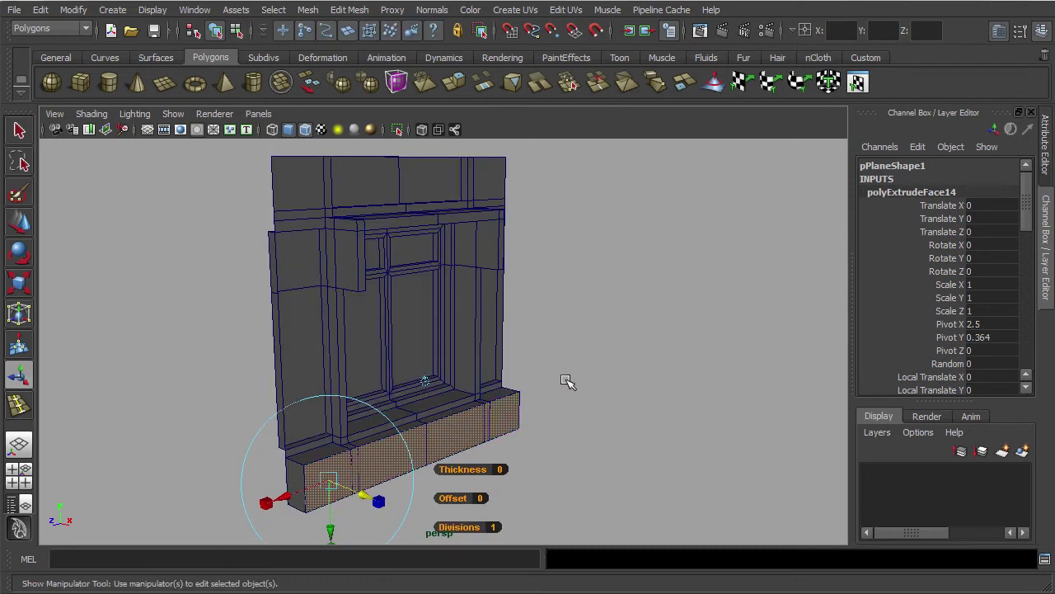
{"action": "left_click", "coordinate": [566, 383]}
Select the thin outer faces along the wall's two sides and top edge and the ledge's end faces, and delete them
{"action": "left_click_drag", "start_coordinate": [518, 365], "coordinate": [390, 351], "text": "alt"}
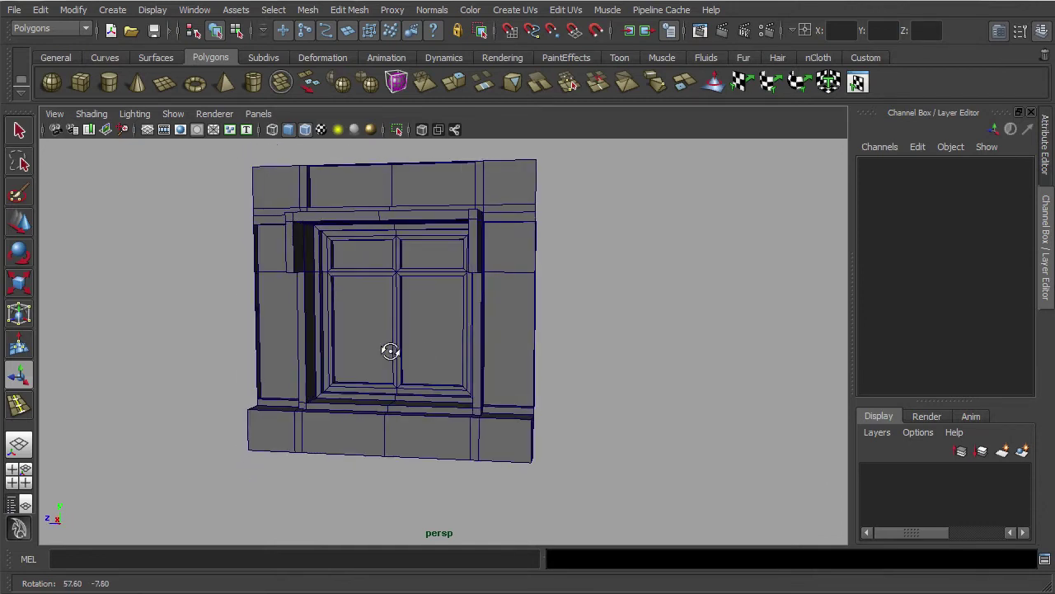
{"action": "left_click_drag", "start_coordinate": [473, 313], "coordinate": [453, 367], "text": "alt"}
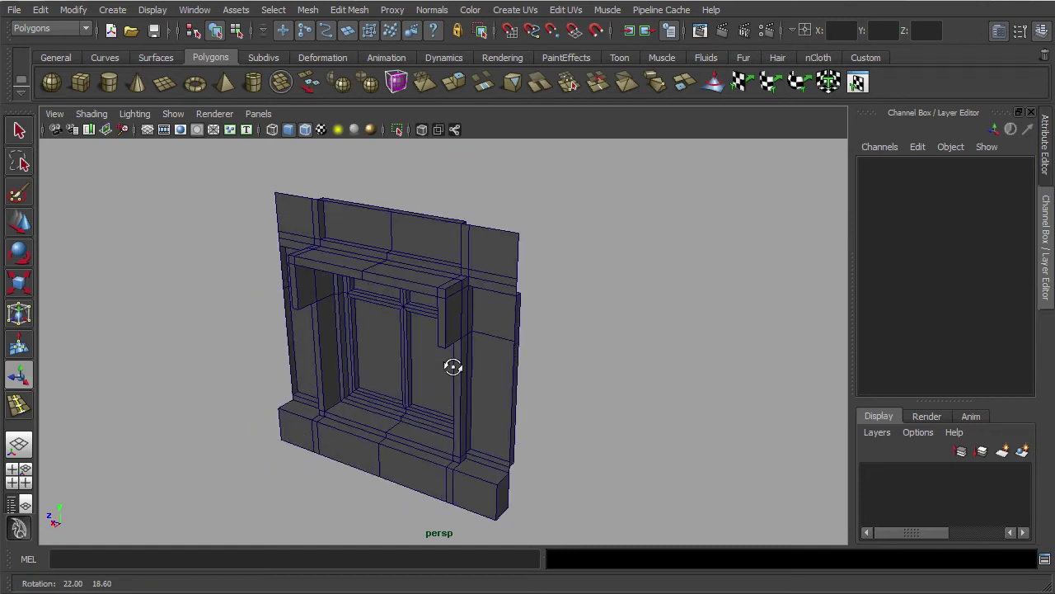
{"action": "right_click_drag", "start_coordinate": [471, 370], "coordinate": [434, 353], "text": "alt"}
{"action": "left_click", "coordinate": [434, 353]}
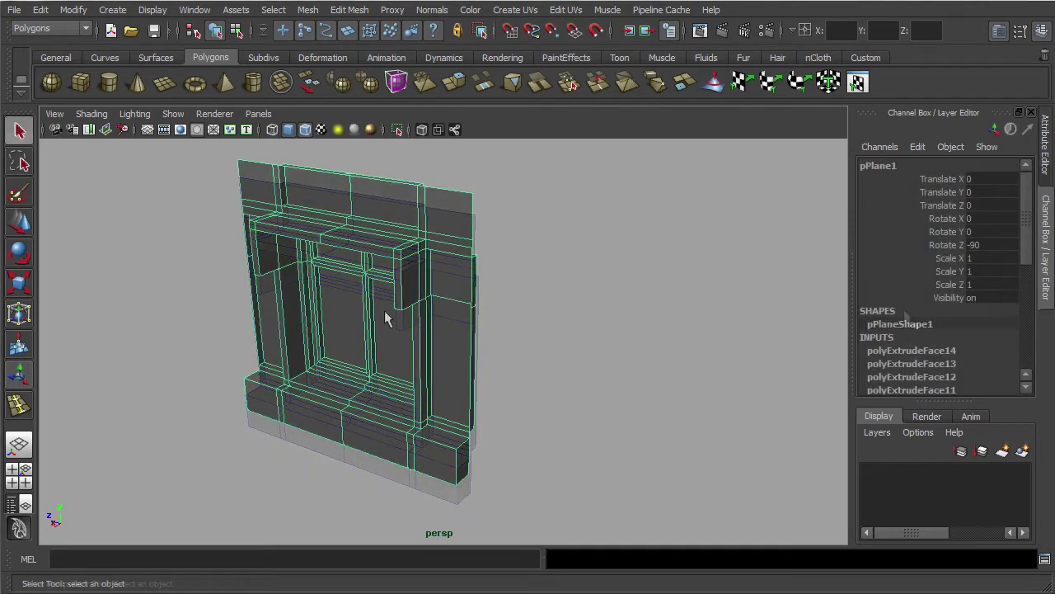
{"action": "right_click_drag", "start_coordinate": [429, 262], "coordinate": [425, 302]}
{"action": "left_click", "coordinate": [475, 282]}
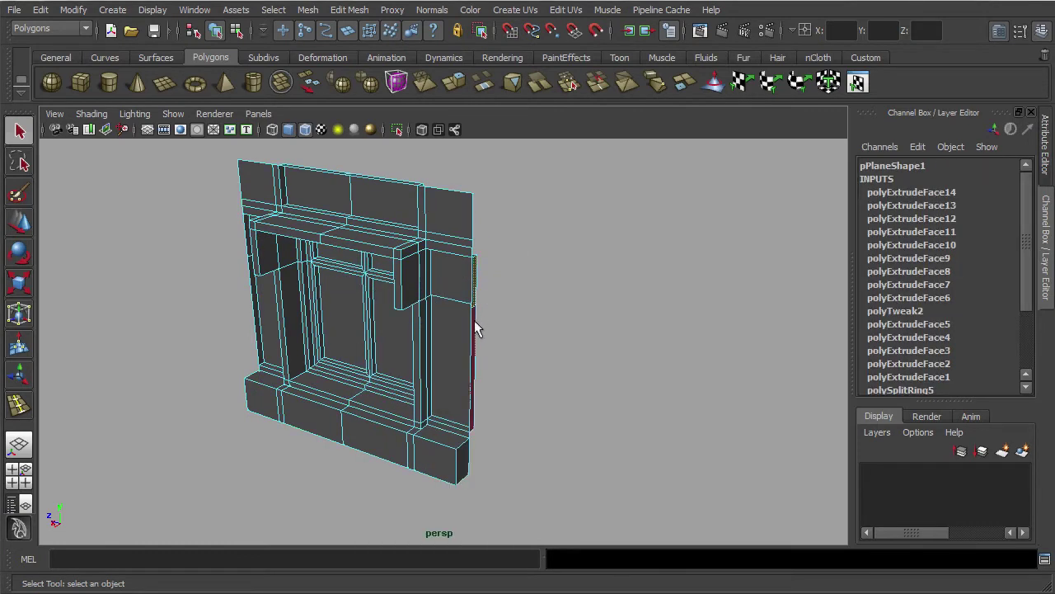
{"action": "left_click_drag", "start_coordinate": [349, 358], "coordinate": [283, 335], "text": "alt"}
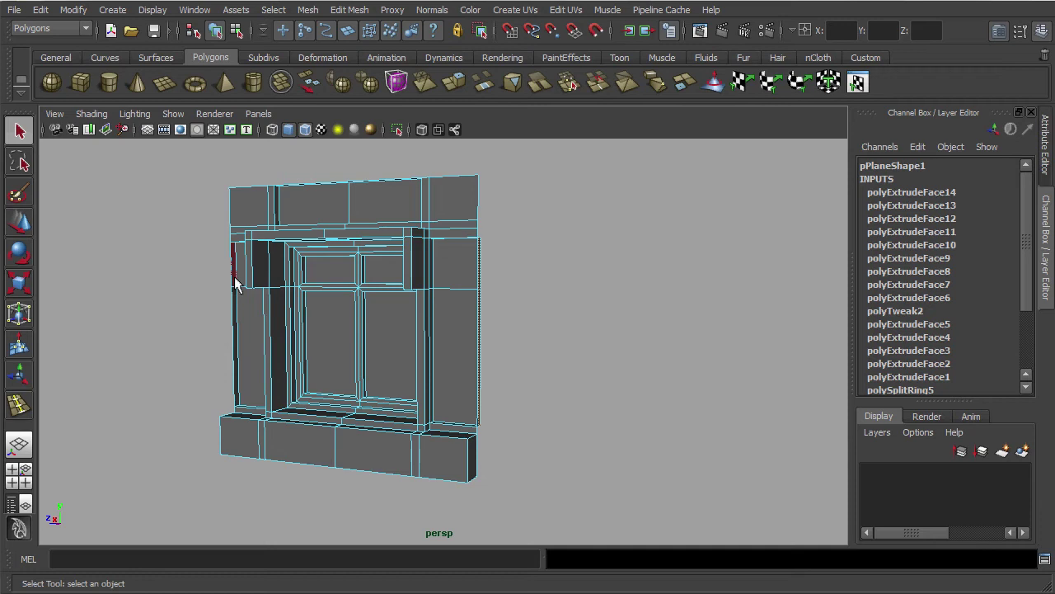
{"action": "left_click_drag", "start_coordinate": [380, 375], "coordinate": [344, 380], "text": "alt"}
{"action": "left_click_drag", "start_coordinate": [287, 427], "coordinate": [428, 437], "text": "alt"}
{"action": "left_click_drag", "start_coordinate": [492, 379], "coordinate": [433, 358], "text": "alt"}
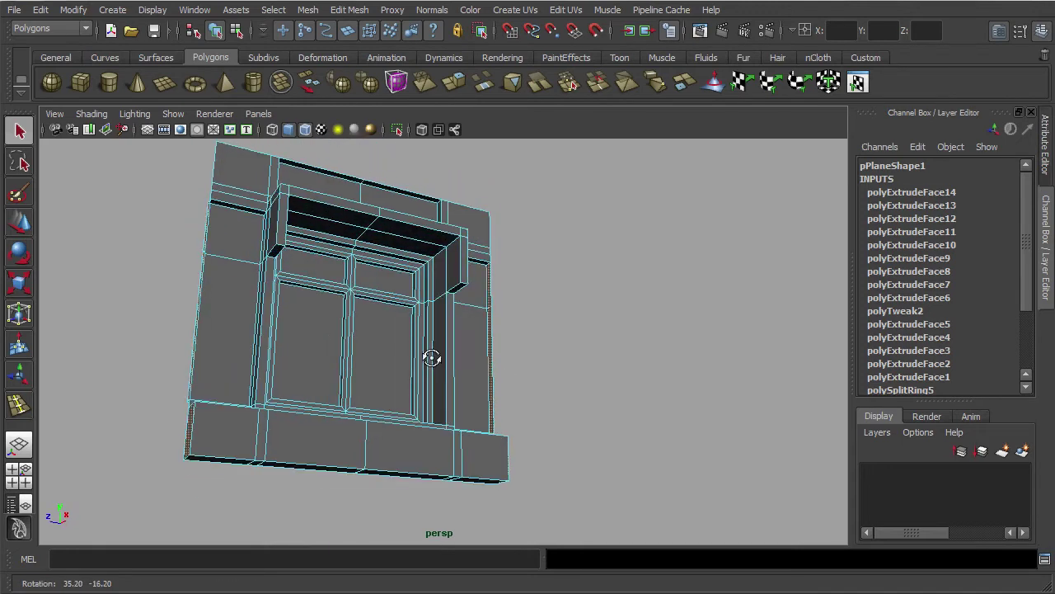
{"action": "left_click", "coordinate": [398, 193]}
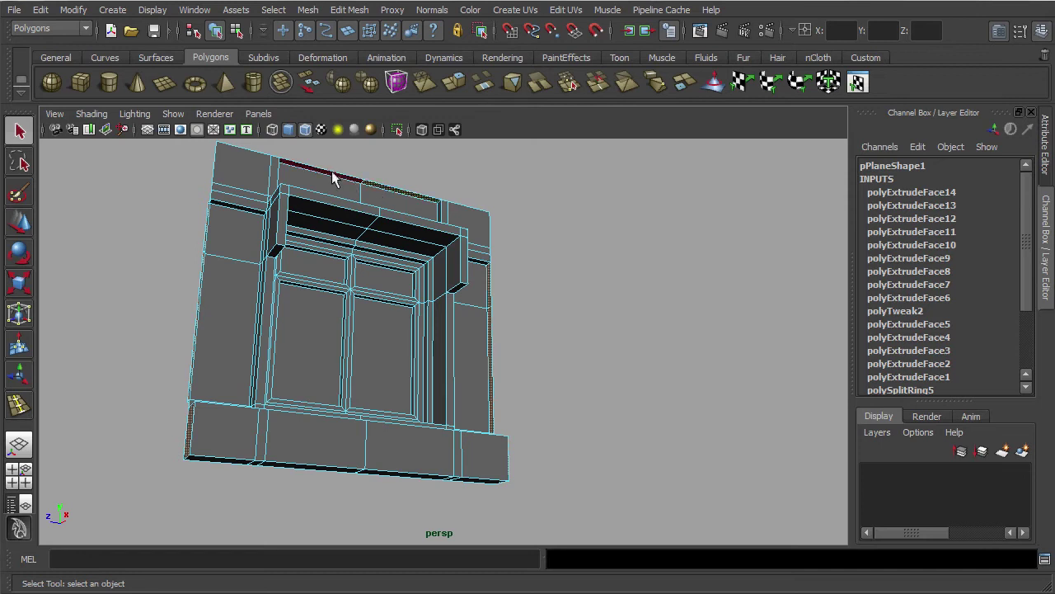
{"action": "left_click_drag", "start_coordinate": [596, 267], "coordinate": [476, 292], "text": "alt"}
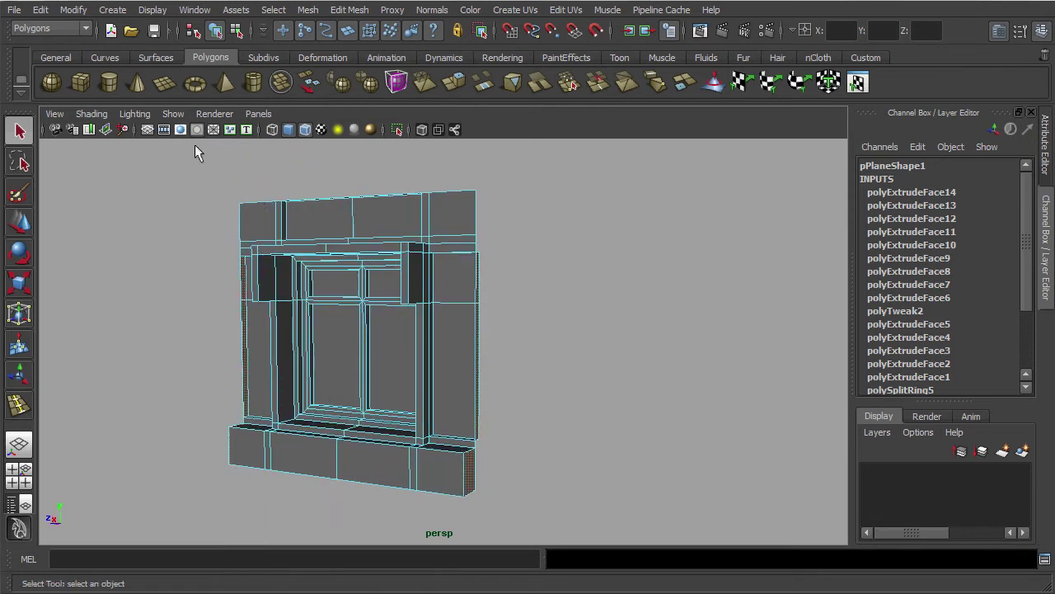
{"action": "left_click", "coordinate": [47, 11]}
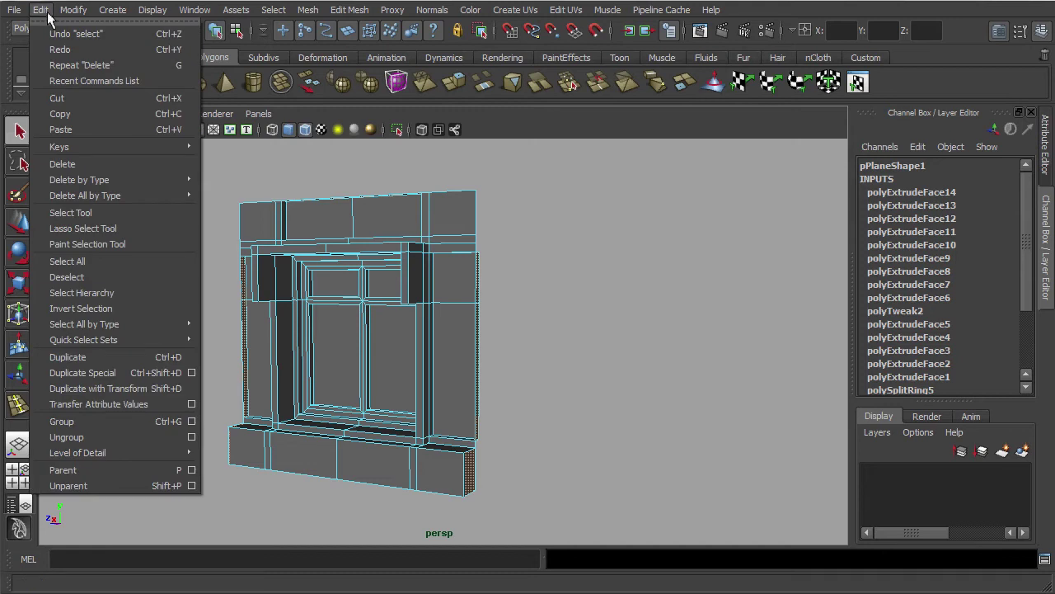
{"action": "left_click", "coordinate": [71, 163]}
Select the wall in object mode and move its pivot to the lower outer corner of the side panel, just above the ledge
{"action": "mouse_move", "coordinate": [565, 324]}
{"action": "left_mouse_down", "text": "alt"}
{"action": "mouse_move", "coordinate": [575, 362]}
{"action": "mouse_move", "coordinate": [577, 330]}
{"action": "mouse_move", "coordinate": [613, 307]}
{"action": "mouse_move", "coordinate": [565, 304]}
{"action": "mouse_move", "coordinate": [558, 322]}
{"action": "left_mouse_up", "text": "alt"}
{"action": "right_click_drag", "start_coordinate": [437, 283], "coordinate": [497, 268]}
{"action": "left_click", "coordinate": [439, 289]}
{"action": "left_click", "coordinate": [19, 223]}
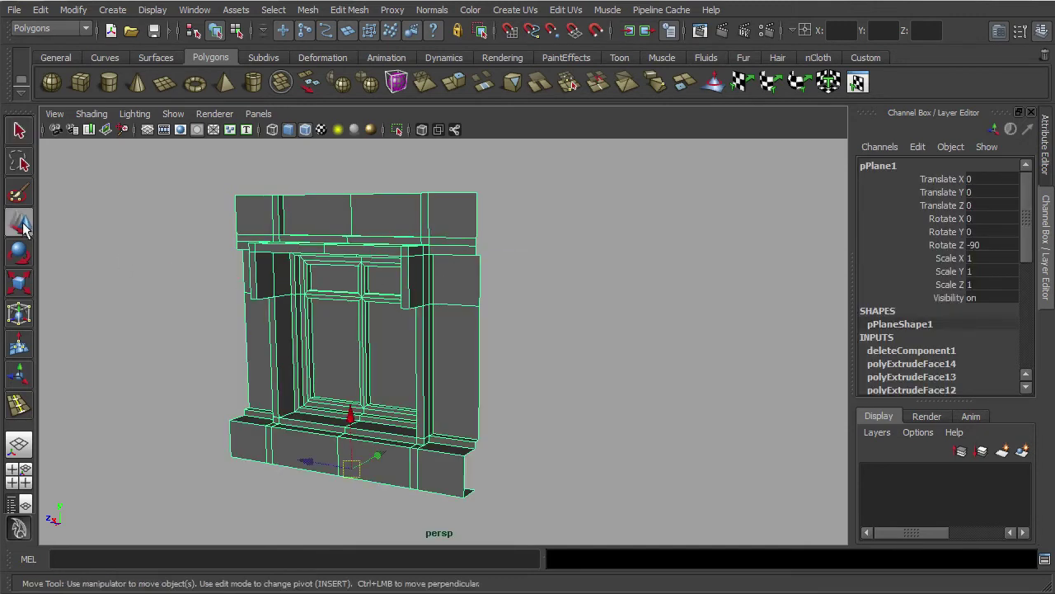
{"action": "left_click_drag", "start_coordinate": [493, 490], "coordinate": [477, 440], "text": "alt"}
{"action": "key", "text": "Insert"}
{"action": "key", "text": "Insert"}
{"action": "scroll", "coordinate": [495, 458], "scroll_direction": "up", "scroll_amount": 3}
{"action": "middle_click_drag", "start_coordinate": [547, 498], "coordinate": [553, 413], "text": "alt"}
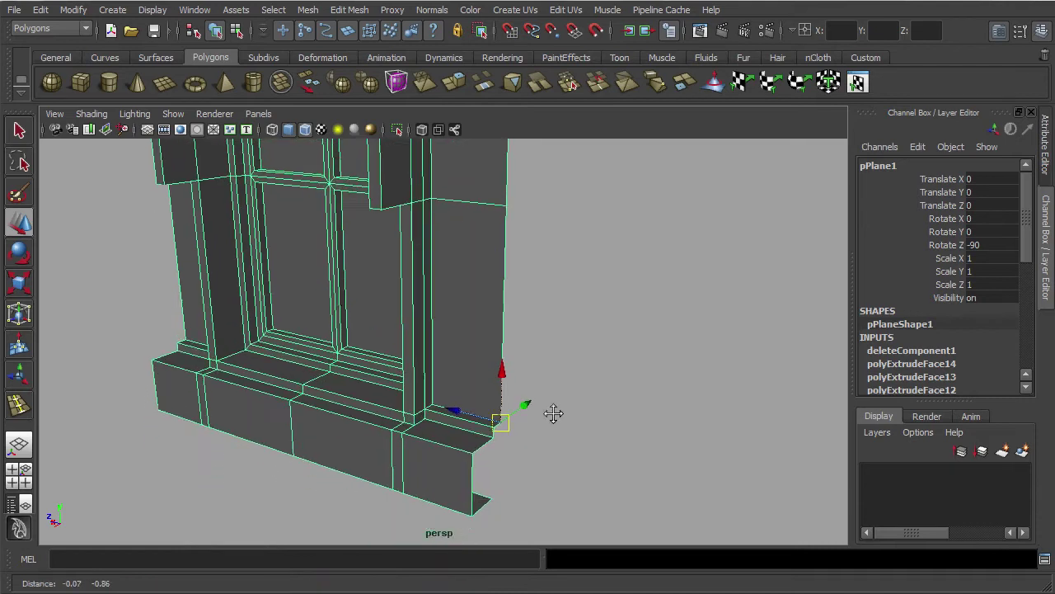
{"action": "scroll", "coordinate": [554, 413], "scroll_direction": "down", "scroll_amount": 2}
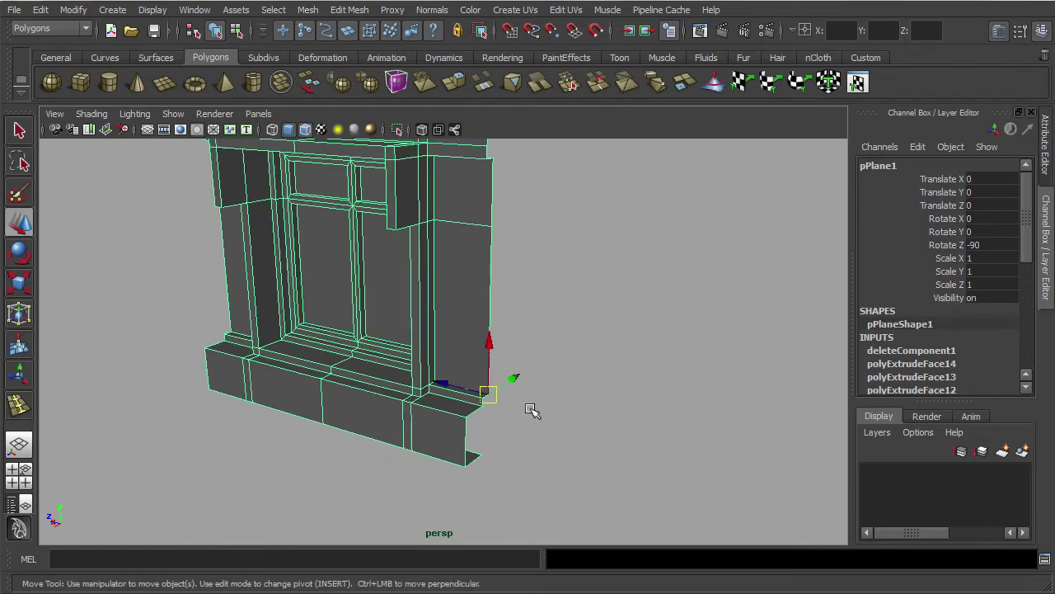
{"action": "scroll", "coordinate": [532, 411], "scroll_direction": "down", "scroll_amount": 1}
{"action": "middle_click_drag", "start_coordinate": [518, 335], "coordinate": [523, 371], "text": "alt"}
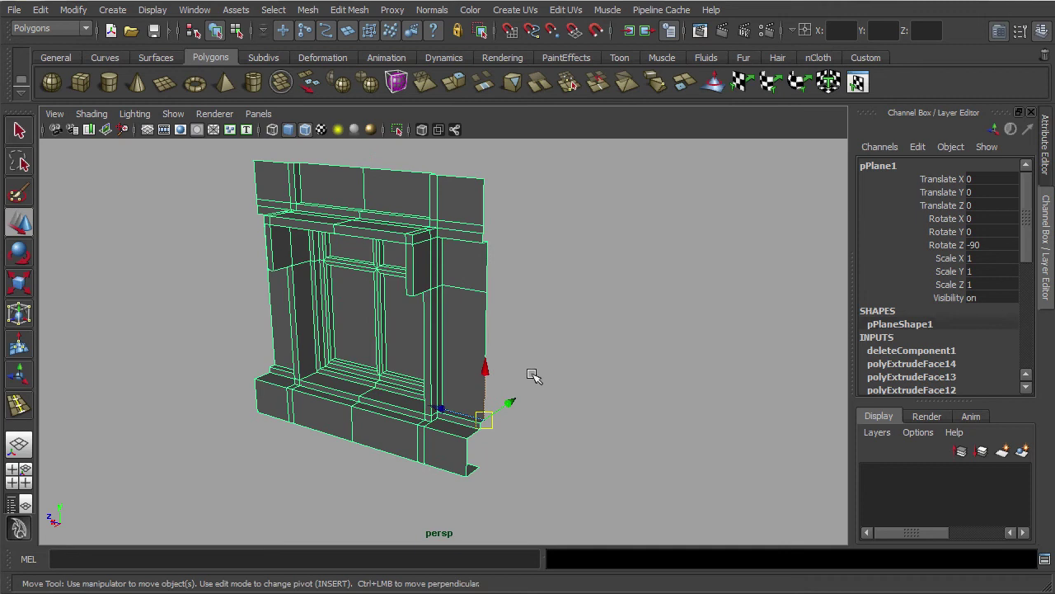
Duplicate the window wall and mirror the copy by setting its Scale Z to -1
{"action": "left_click", "coordinate": [38, 10]}
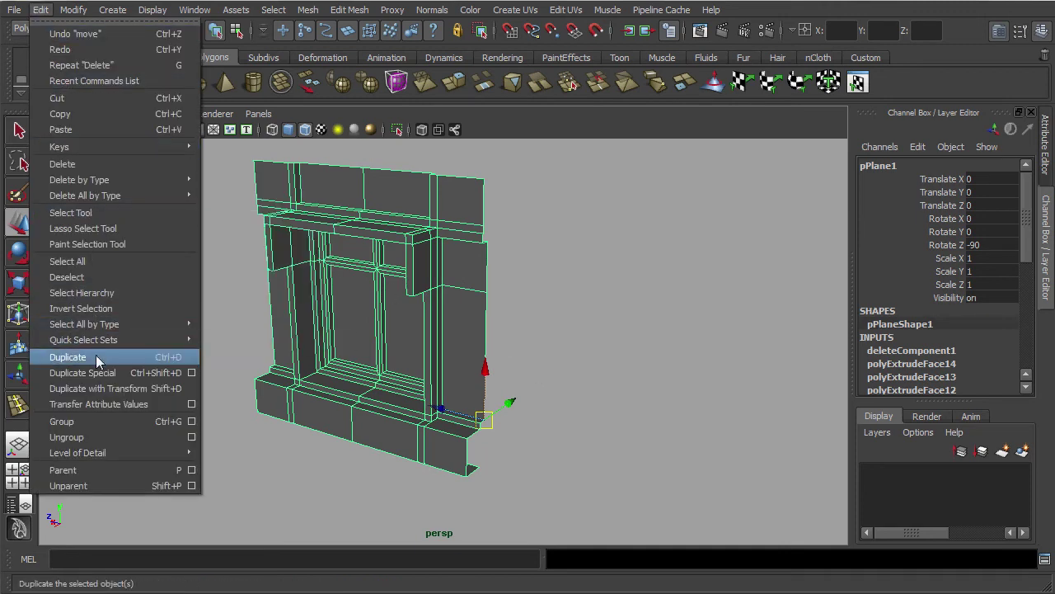
{"action": "left_click", "coordinate": [67, 357]}
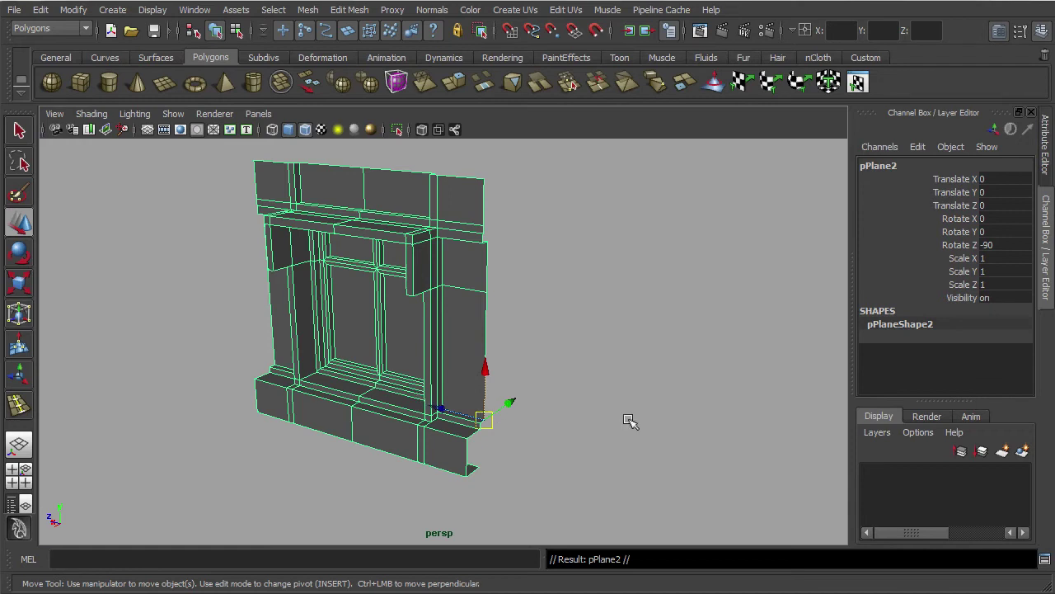
{"action": "left_click", "coordinate": [1000, 284]}
{"action": "key", "text": "Return"}
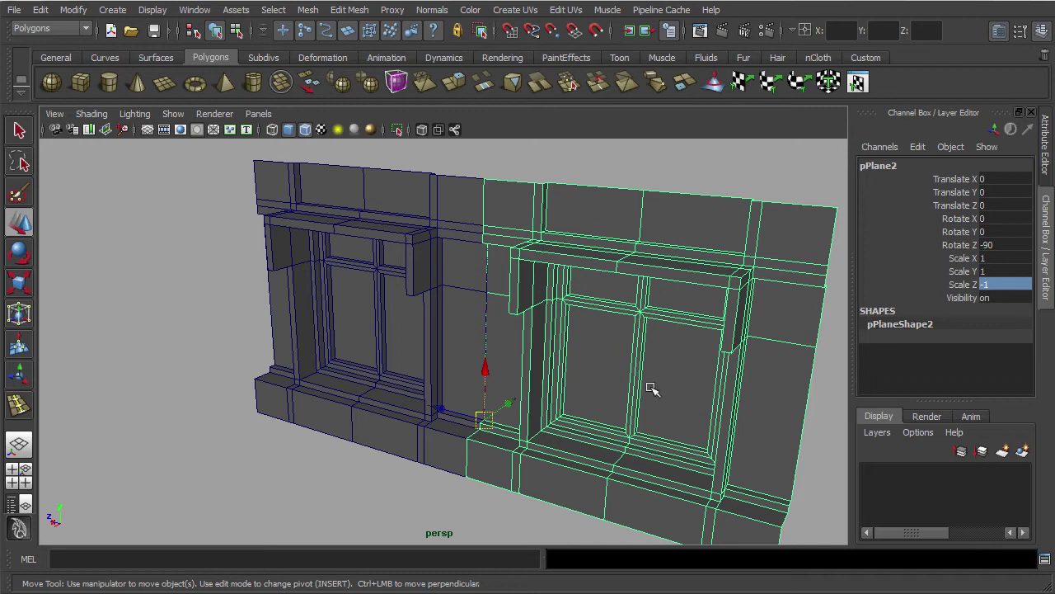
Select the original and mirrored window walls and combine them into a single polygon object
{"action": "key", "text": "f"}
{"action": "left_click_drag", "start_coordinate": [652, 388], "coordinate": [484, 405], "text": "alt"}
{"action": "key", "text": "q"}
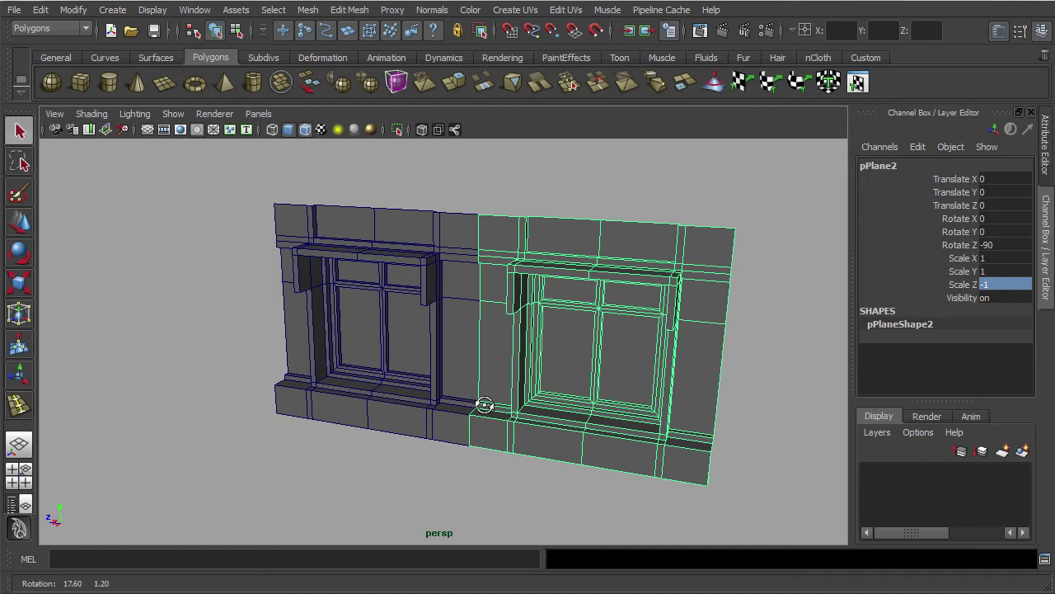
{"action": "left_click_drag", "start_coordinate": [606, 418], "coordinate": [575, 402], "text": "alt"}
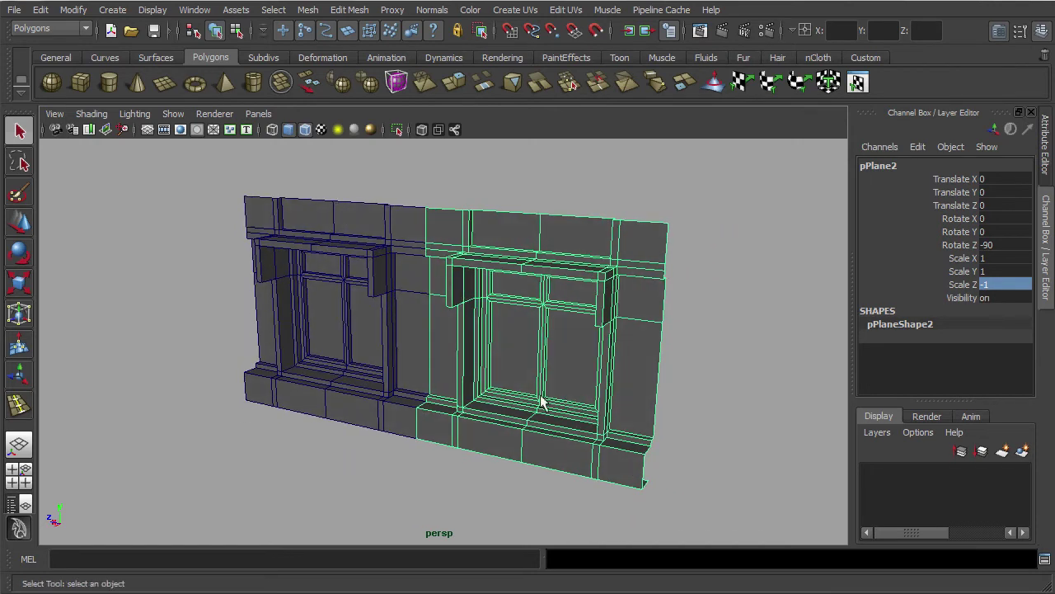
{"action": "left_click", "coordinate": [370, 335]}
{"action": "left_click", "coordinate": [485, 336]}
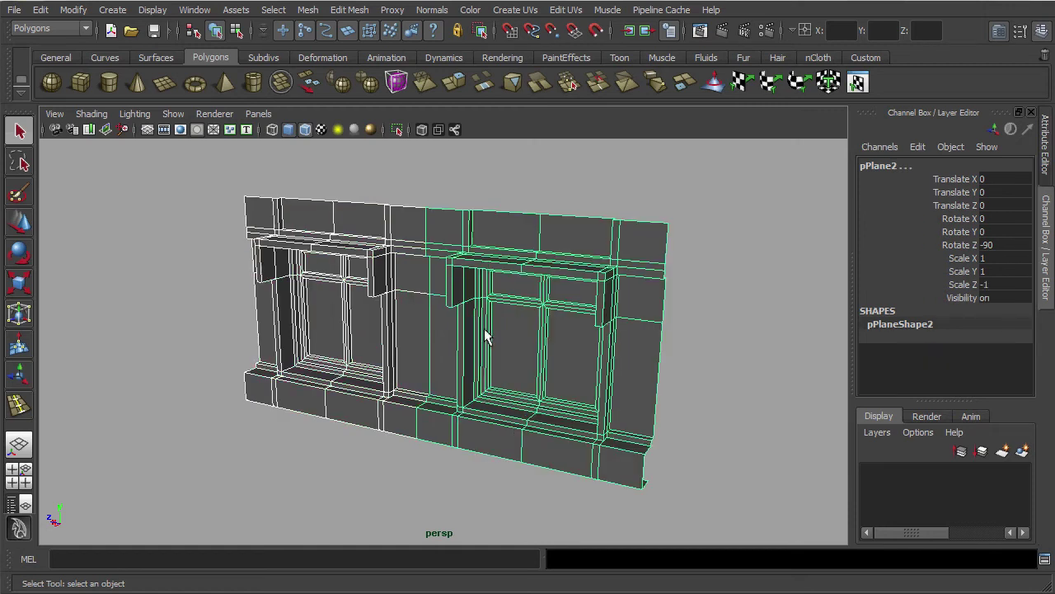
{"action": "left_click", "coordinate": [281, 84]}
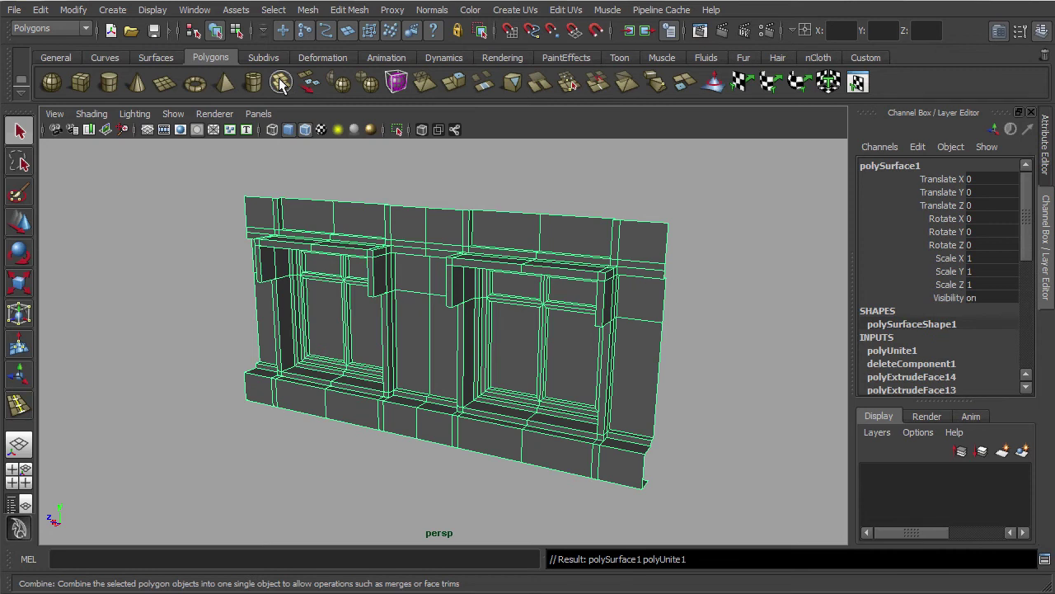
Test whether the two wall halves are welded by moving a vertex on the centre seam, and undo the move
{"action": "middle_click_drag", "start_coordinate": [580, 355], "coordinate": [552, 341], "text": "alt"}
{"action": "left_click_drag", "start_coordinate": [415, 348], "coordinate": [440, 332], "text": "alt"}
{"action": "right_click_drag", "start_coordinate": [407, 223], "coordinate": [357, 223]}
{"action": "left_click_drag", "start_coordinate": [358, 224], "coordinate": [415, 231], "text": "alt"}
{"action": "scroll", "coordinate": [416, 255], "scroll_direction": "up", "scroll_amount": 2}
{"action": "middle_click_drag", "start_coordinate": [416, 256], "coordinate": [426, 288], "text": "alt"}
{"action": "left_click", "coordinate": [411, 308]}
{"action": "key", "text": "w"}
{"action": "mouse_move", "coordinate": [375, 309]}
{"action": "left_mouse_down"}
{"action": "mouse_move", "coordinate": [347, 303]}
{"action": "mouse_move", "coordinate": [388, 313]}
{"action": "left_mouse_up"}
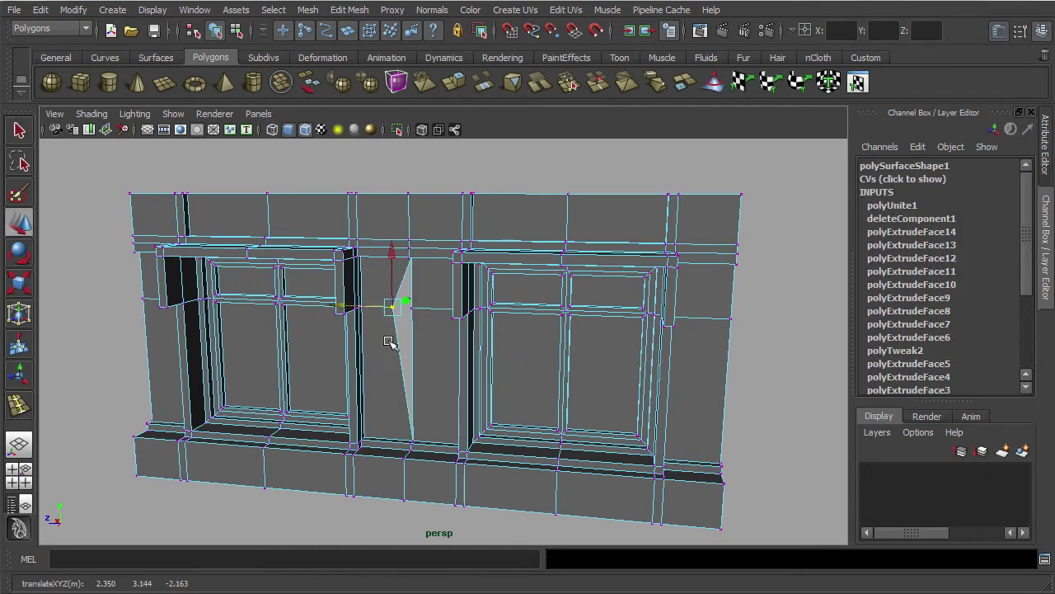
{"action": "left_click", "coordinate": [41, 10]}
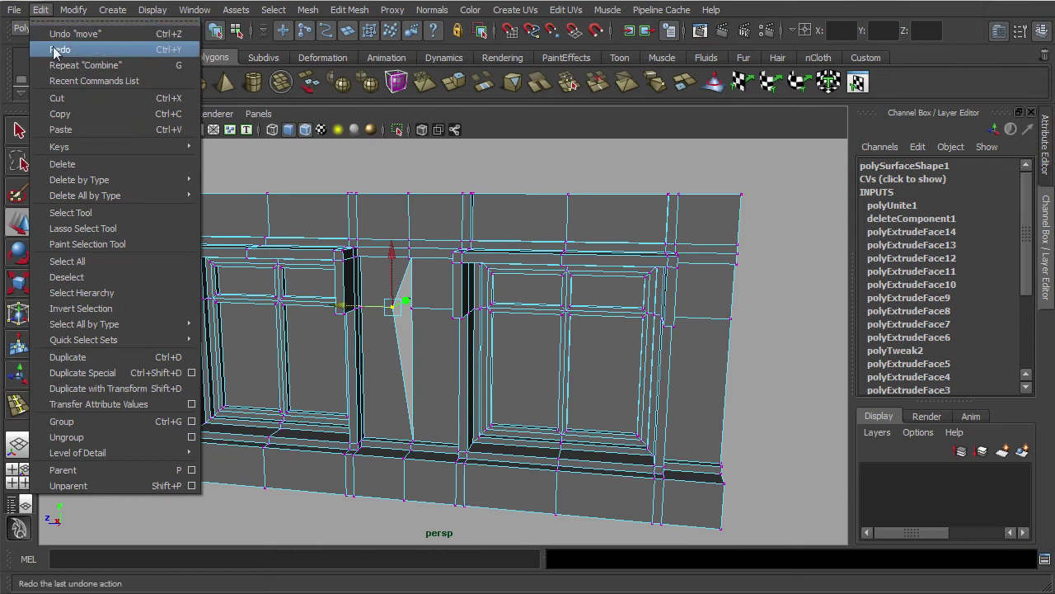
{"action": "left_click", "coordinate": [56, 34]}
{"action": "key", "text": "q"}
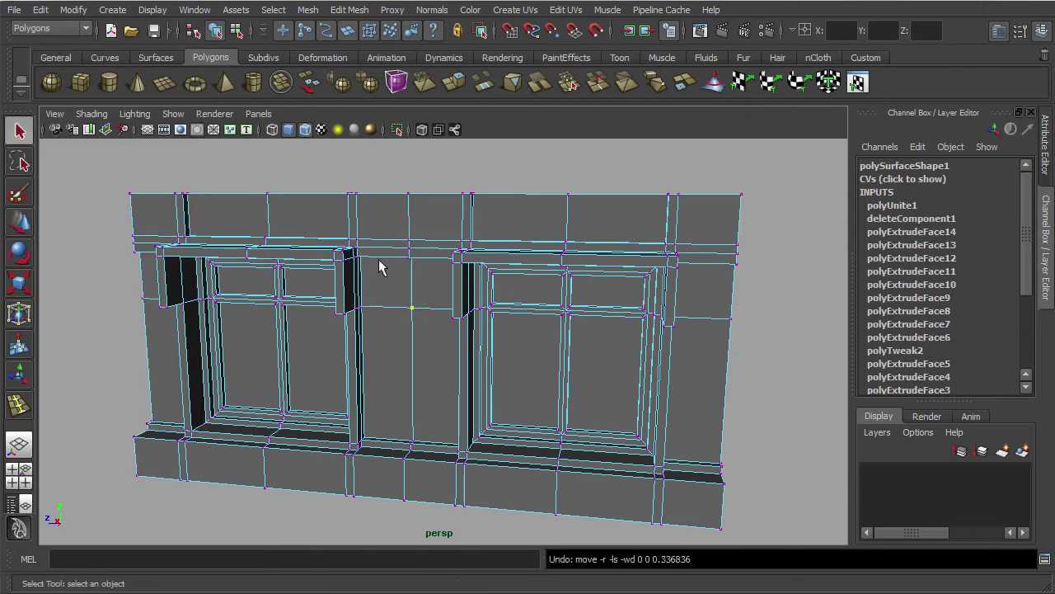
Select all vertices along the centre seam and merge them, checking the weld with a trial move that is undone
{"action": "left_click_drag", "start_coordinate": [392, 177], "coordinate": [427, 536]}
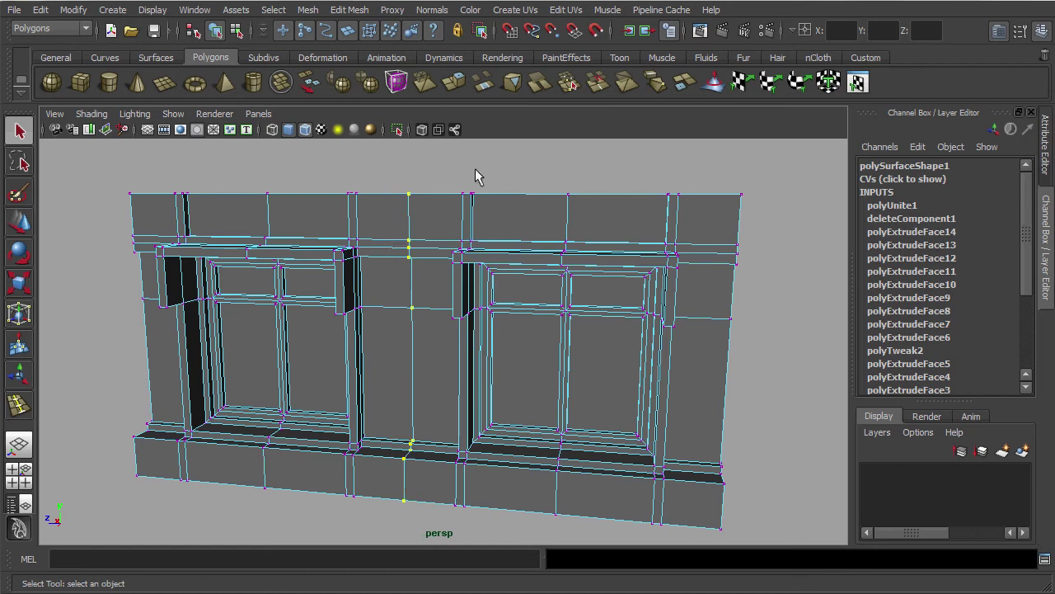
{"action": "left_click", "coordinate": [570, 85]}
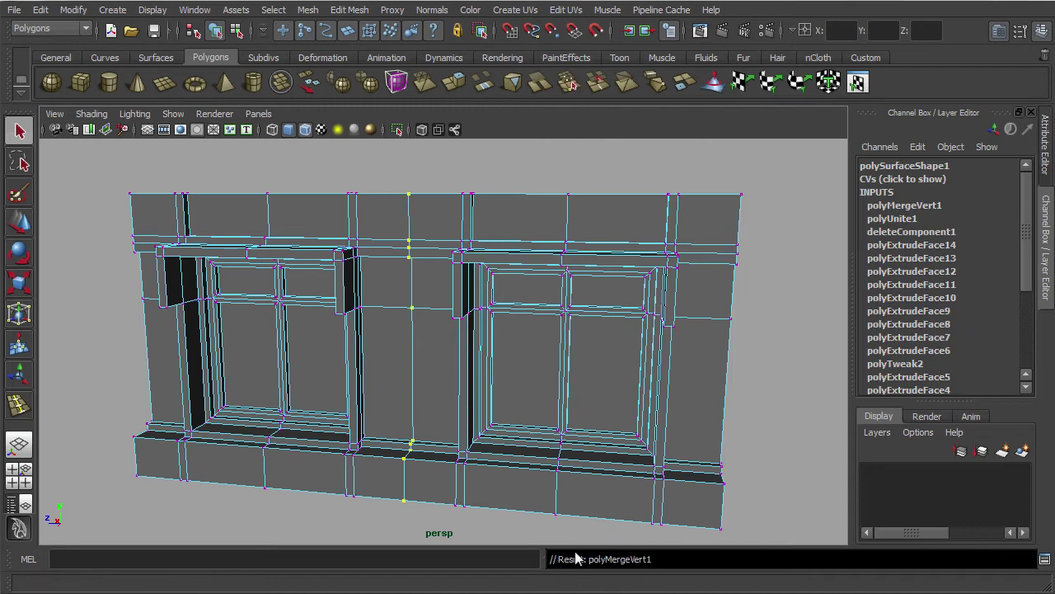
{"action": "key", "text": "w"}
{"action": "left_click_drag", "start_coordinate": [371, 309], "coordinate": [360, 311]}
{"action": "key", "text": "ctrl+z"}
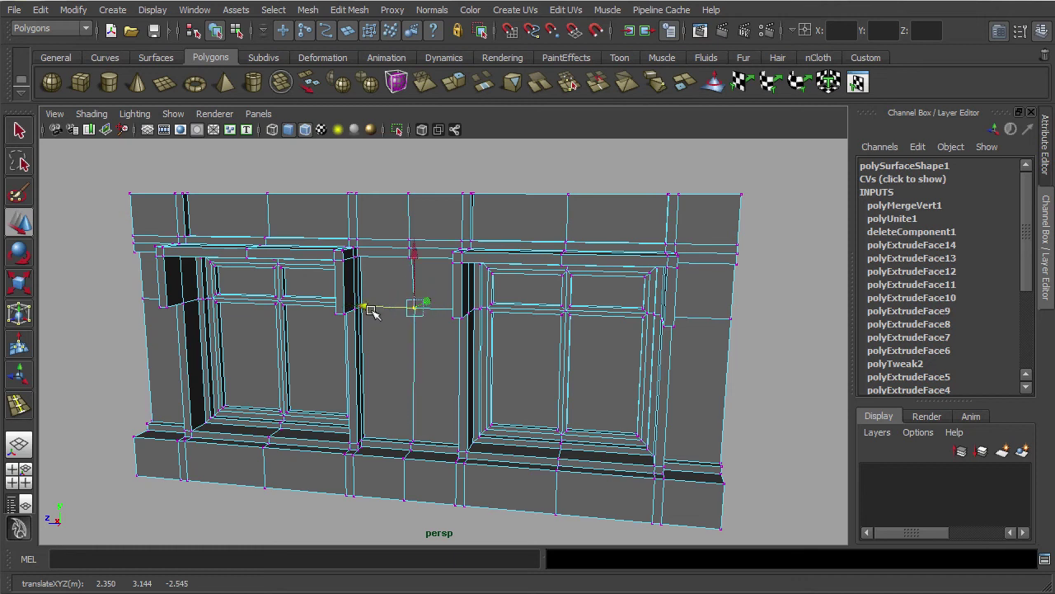
{"action": "key", "text": "ctrl+z"}
{"action": "key", "text": "q"}
Select the combined wall in object mode and move its pivot to the outer end's lower corner, just above the ledge
{"action": "right_click_drag", "start_coordinate": [611, 235], "coordinate": [693, 213]}
{"action": "scroll", "coordinate": [643, 283], "scroll_direction": "down", "scroll_amount": 3}
{"action": "left_click_drag", "start_coordinate": [648, 299], "coordinate": [563, 302], "text": "alt"}
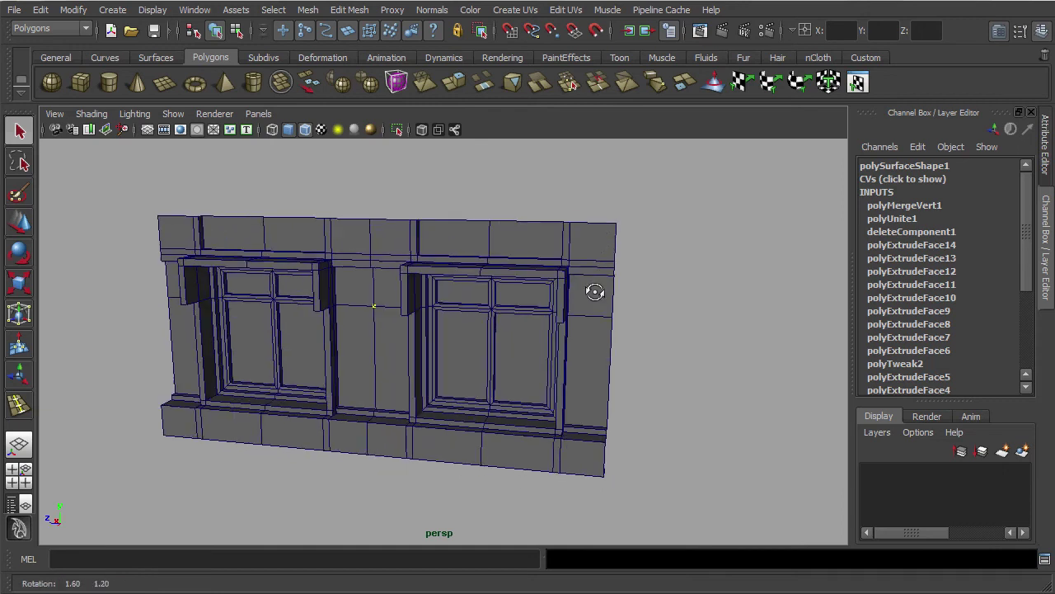
{"action": "left_click", "coordinate": [584, 328]}
{"action": "left_click_drag", "start_coordinate": [584, 349], "coordinate": [533, 329], "text": "alt"}
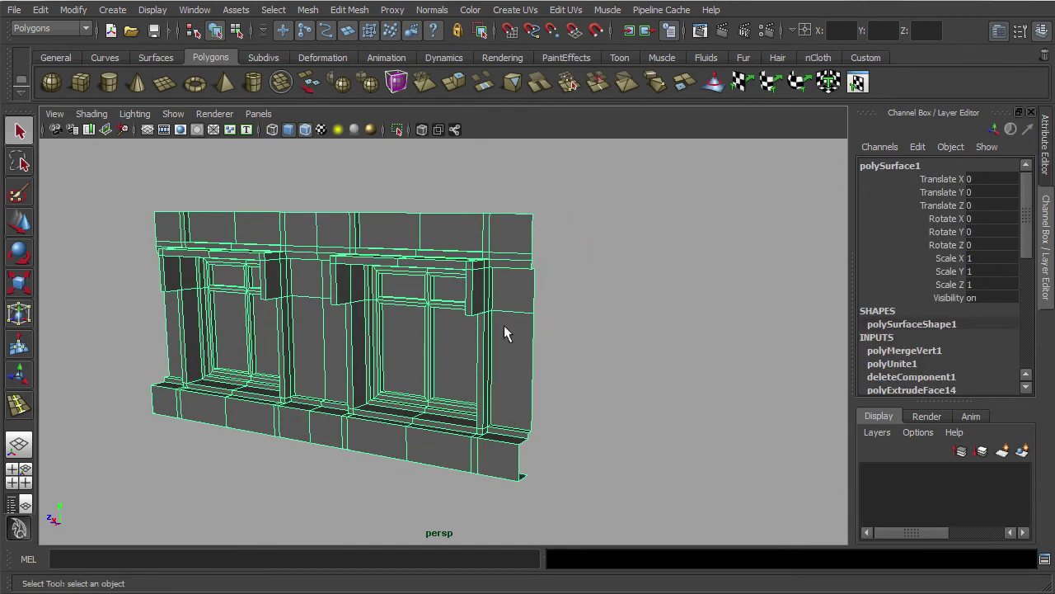
{"action": "left_click", "coordinate": [24, 225]}
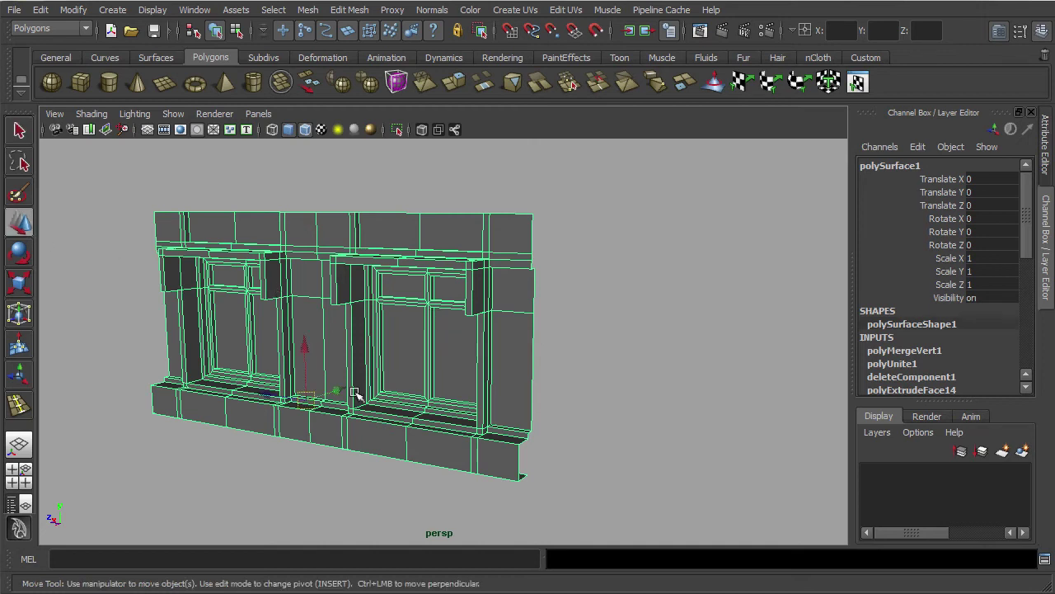
{"action": "left_click_drag", "start_coordinate": [304, 405], "coordinate": [340, 432], "text": "alt"}
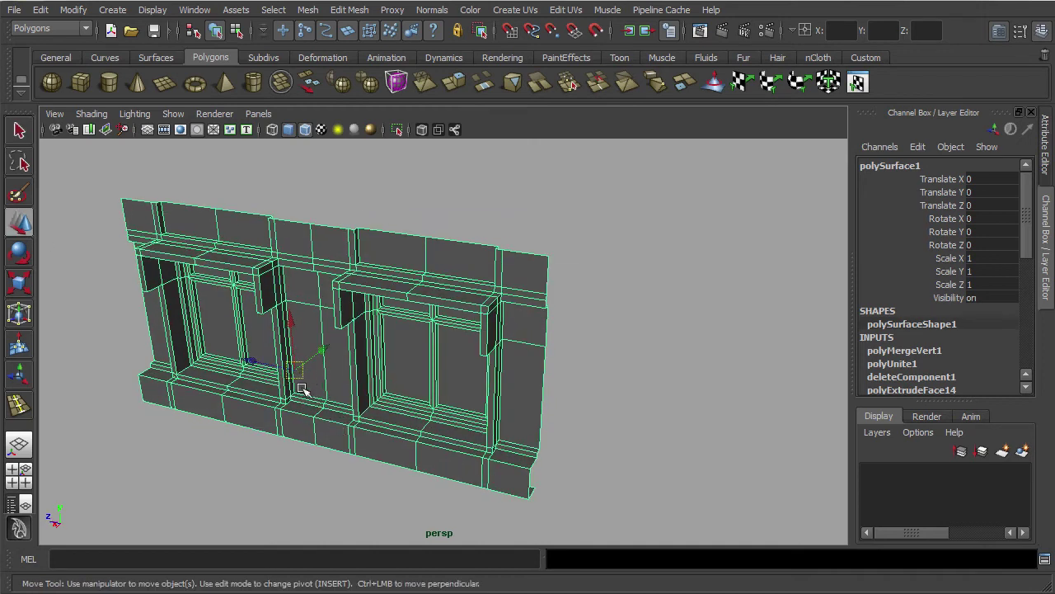
{"action": "middle_click_drag", "start_coordinate": [366, 434], "coordinate": [342, 418], "text": "alt"}
{"action": "key", "text": "Insert"}
{"action": "left_click_drag", "start_coordinate": [282, 368], "coordinate": [513, 429]}
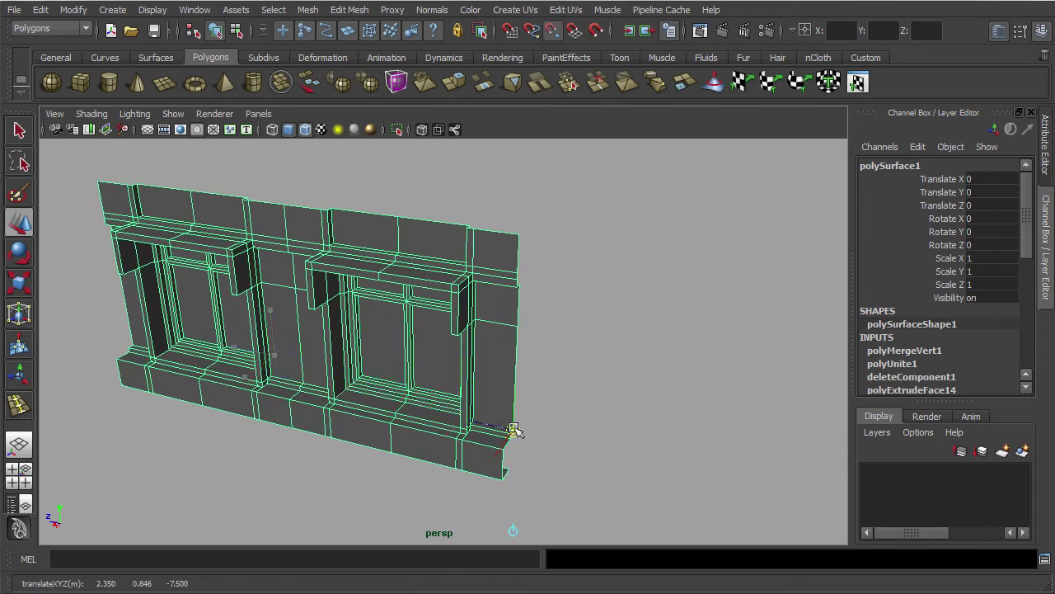
{"action": "key", "text": "Insert"}
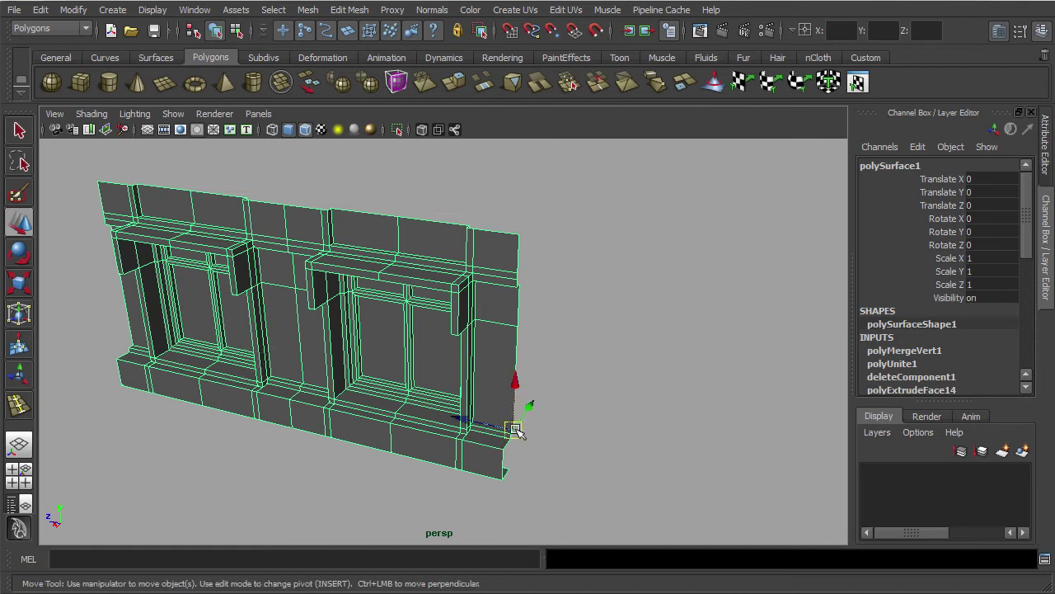
Duplicate the two-window wall and mirror the copy past its end by setting Scale Z to -1
{"action": "left_click", "coordinate": [40, 10]}
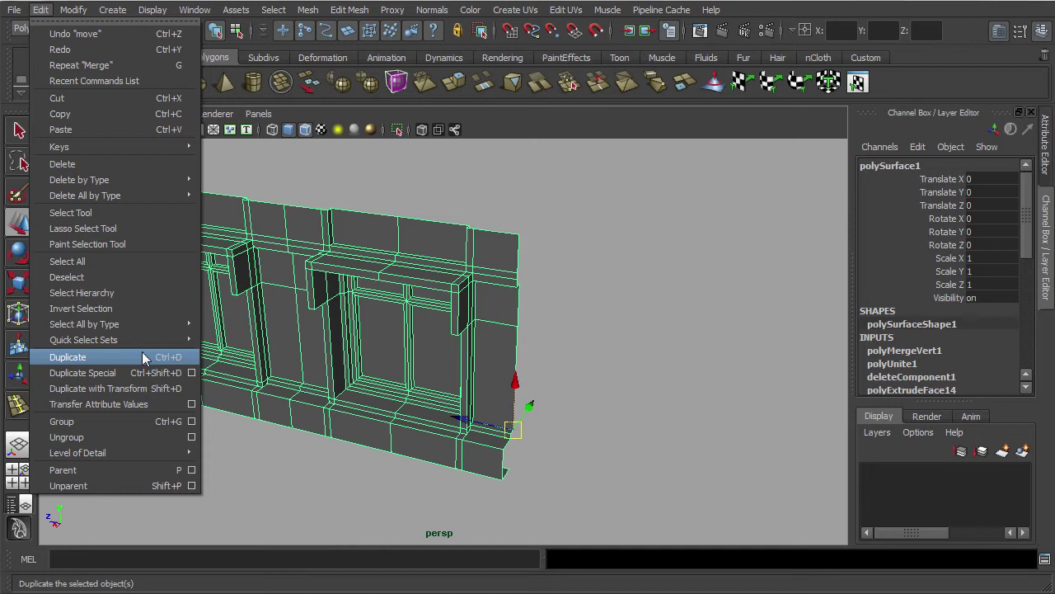
{"action": "left_click", "coordinate": [68, 357]}
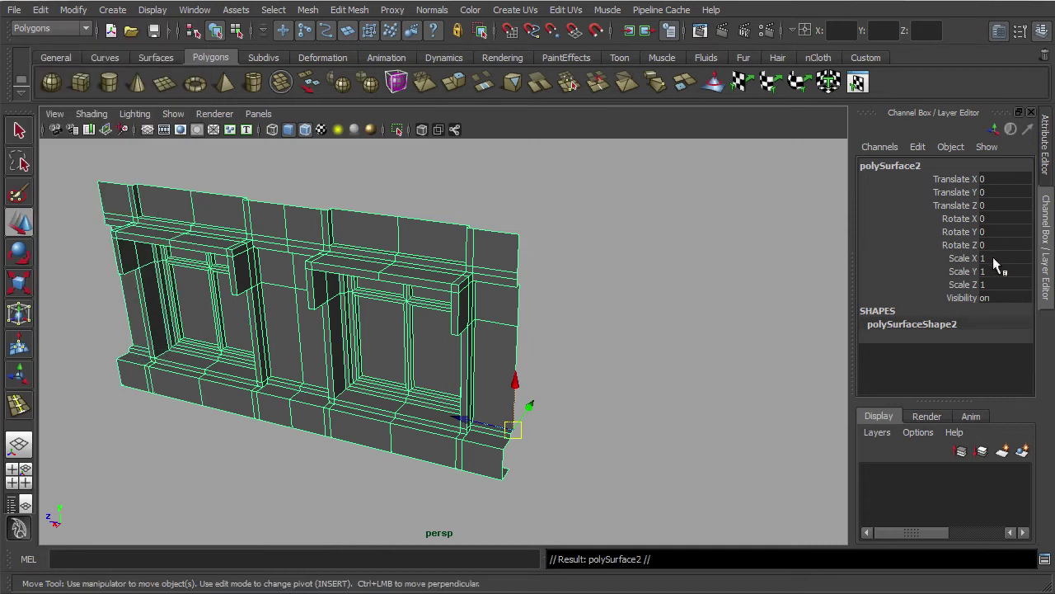
{"action": "double_click", "coordinate": [995, 284]}
{"action": "type", "text": "-1"}
{"action": "key", "text": "Return"}
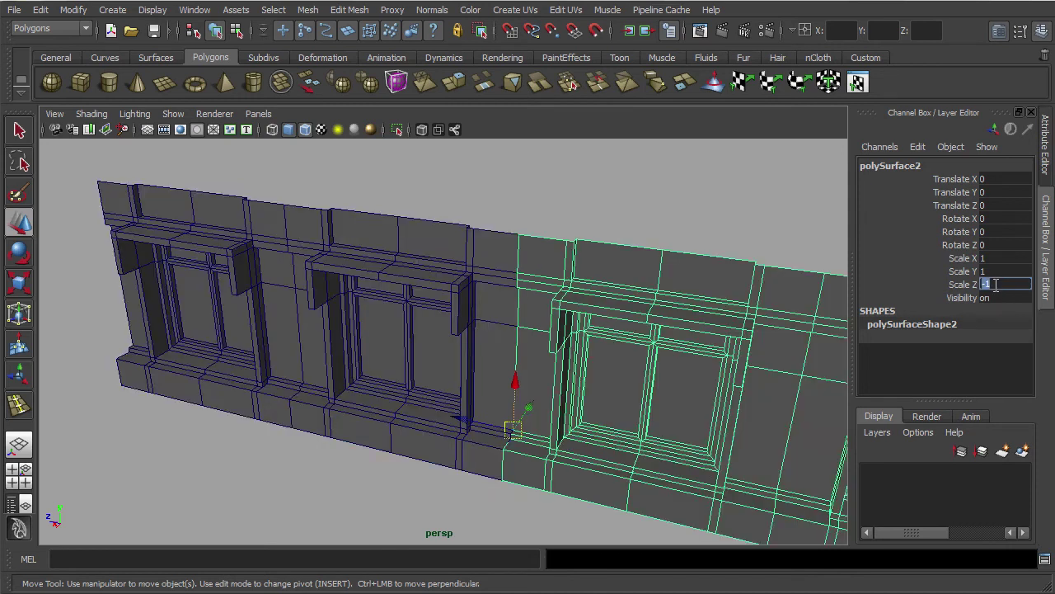
{"action": "scroll", "coordinate": [468, 328], "scroll_direction": "down", "scroll_amount": 5}
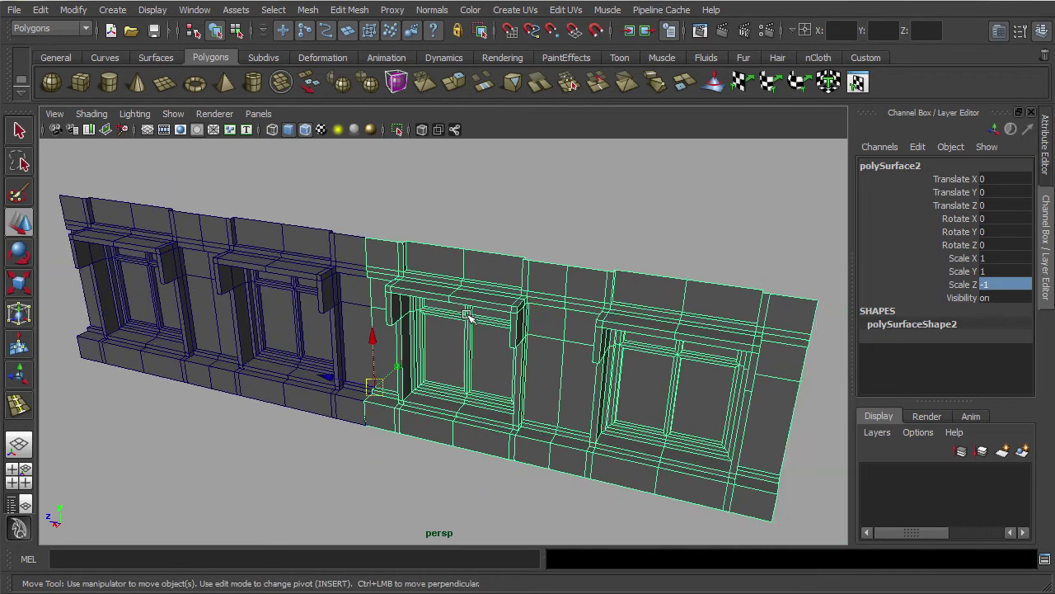
{"action": "left_click_drag", "start_coordinate": [517, 339], "coordinate": [491, 339], "text": "alt"}
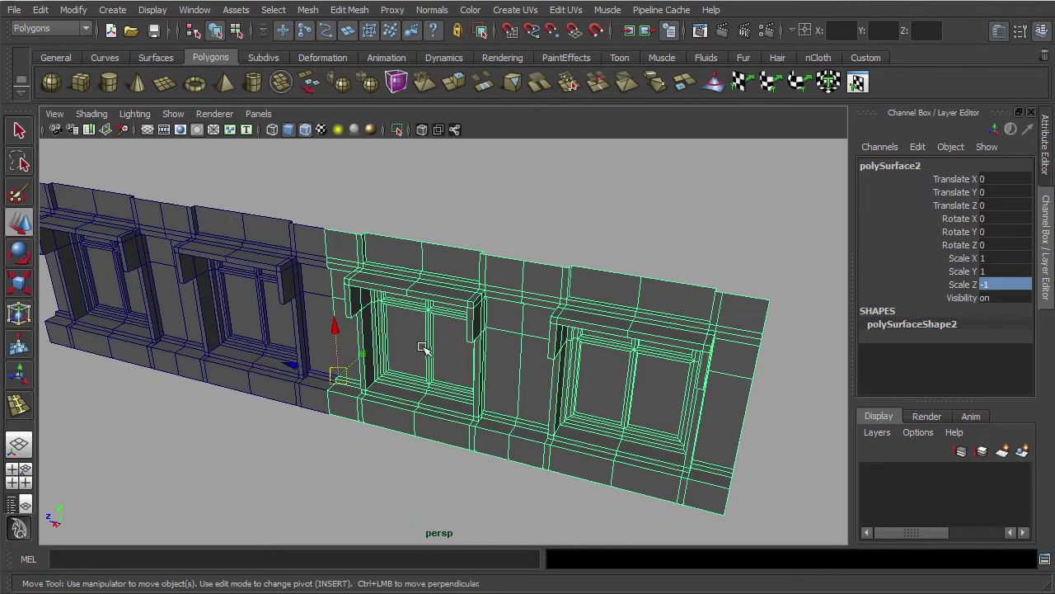
Rotate the mirrored copy about its pivot to form a building corner, with Rotate Y set to 90
{"action": "left_click", "coordinate": [19, 252]}
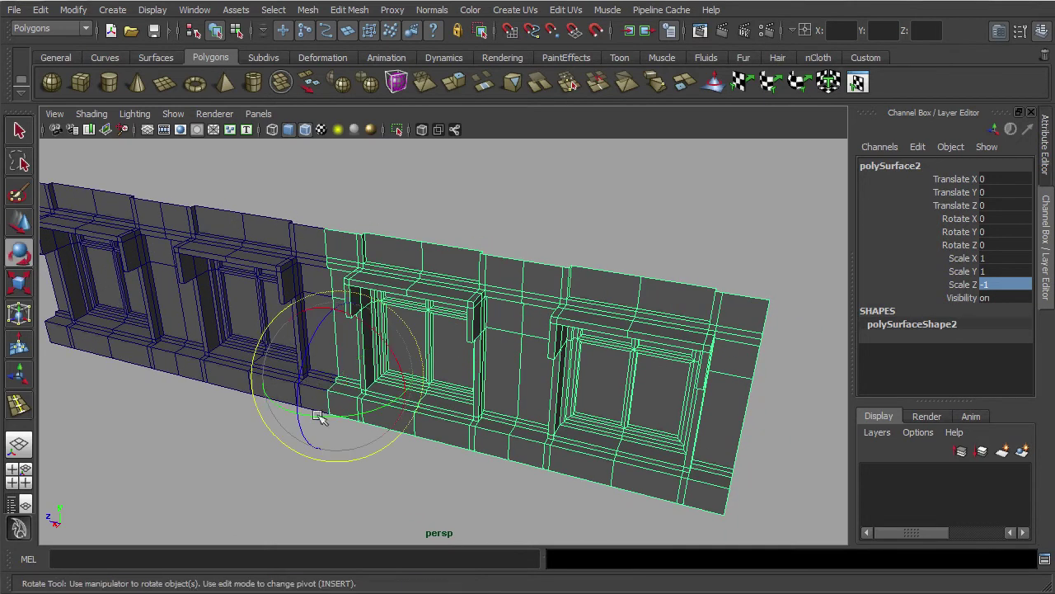
{"action": "left_click_drag", "start_coordinate": [282, 410], "coordinate": [417, 365]}
{"action": "double_click", "coordinate": [987, 234]}
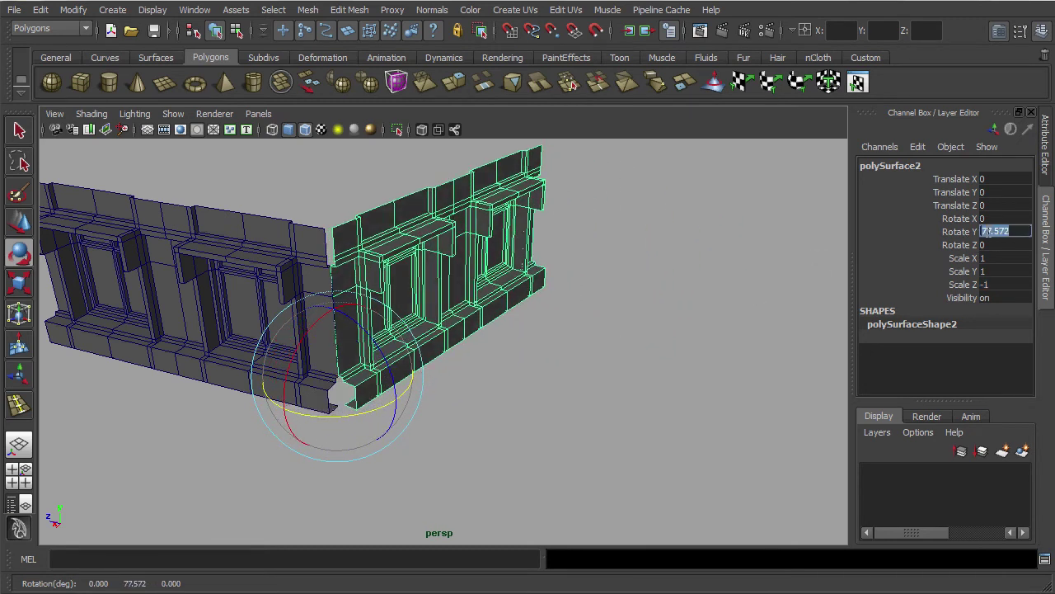
{"action": "key", "text": "Return"}
Select both perpendicular walls and combine them into a single polygon object
{"action": "left_click_drag", "start_coordinate": [333, 304], "coordinate": [465, 315], "text": "alt"}
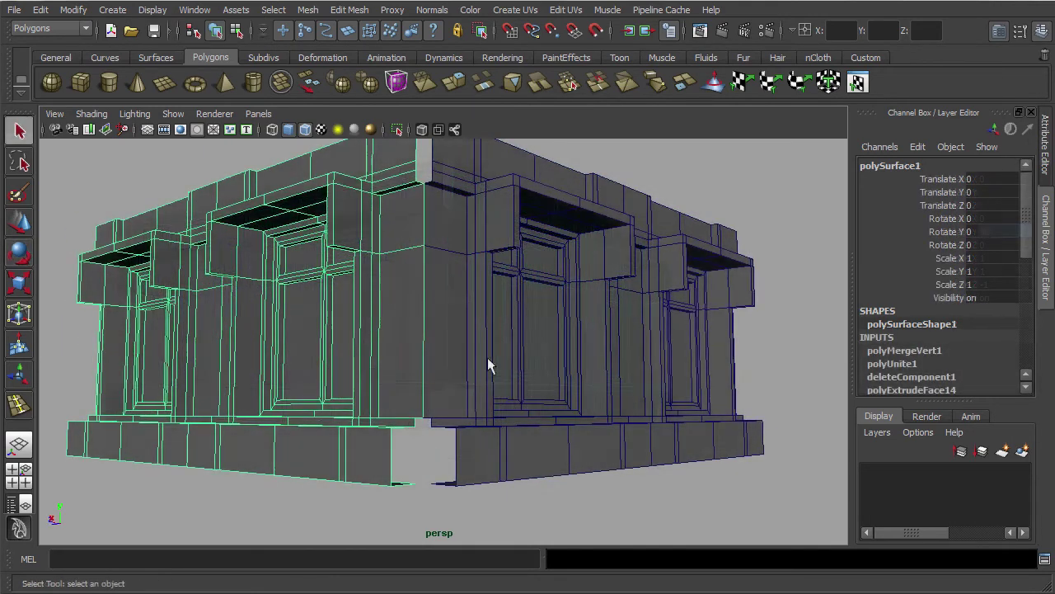
{"action": "left_click", "coordinate": [549, 336]}
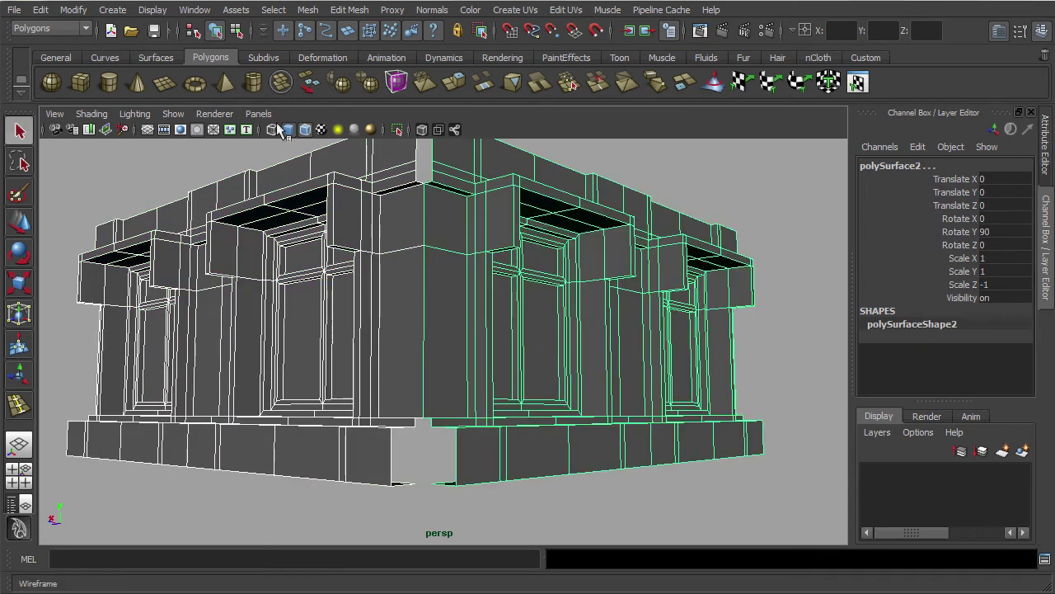
{"action": "left_click", "coordinate": [281, 83]}
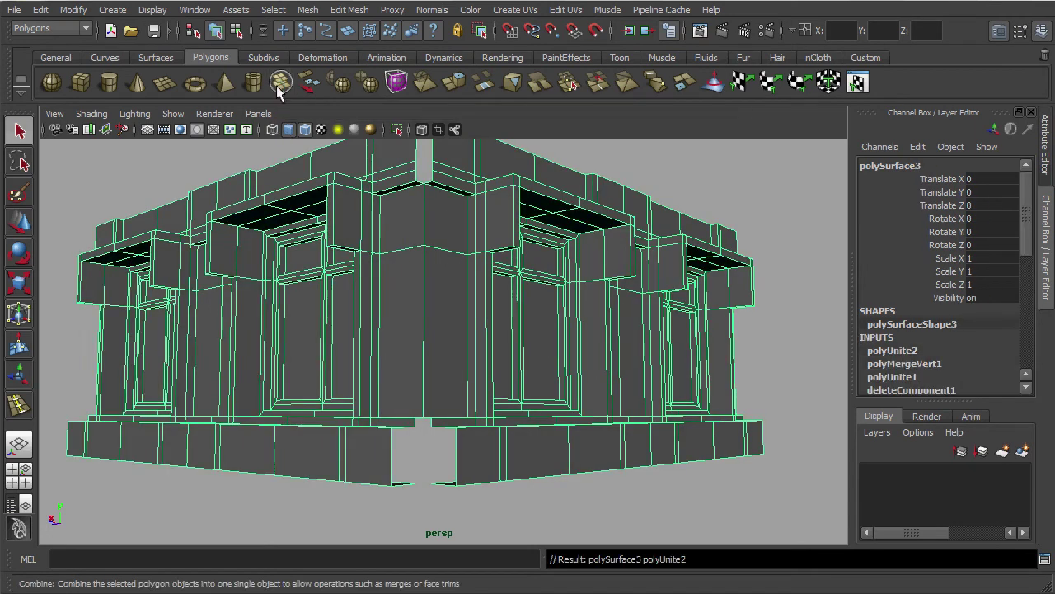
Select the vertices along the corner between the two walls, above the open base ledge, and merge them
{"action": "middle_click_drag", "start_coordinate": [538, 340], "coordinate": [540, 328], "text": "alt"}
{"action": "left_click_drag", "start_coordinate": [539, 328], "coordinate": [418, 271], "text": "alt"}
{"action": "right_click_drag", "start_coordinate": [413, 230], "coordinate": [359, 236]}
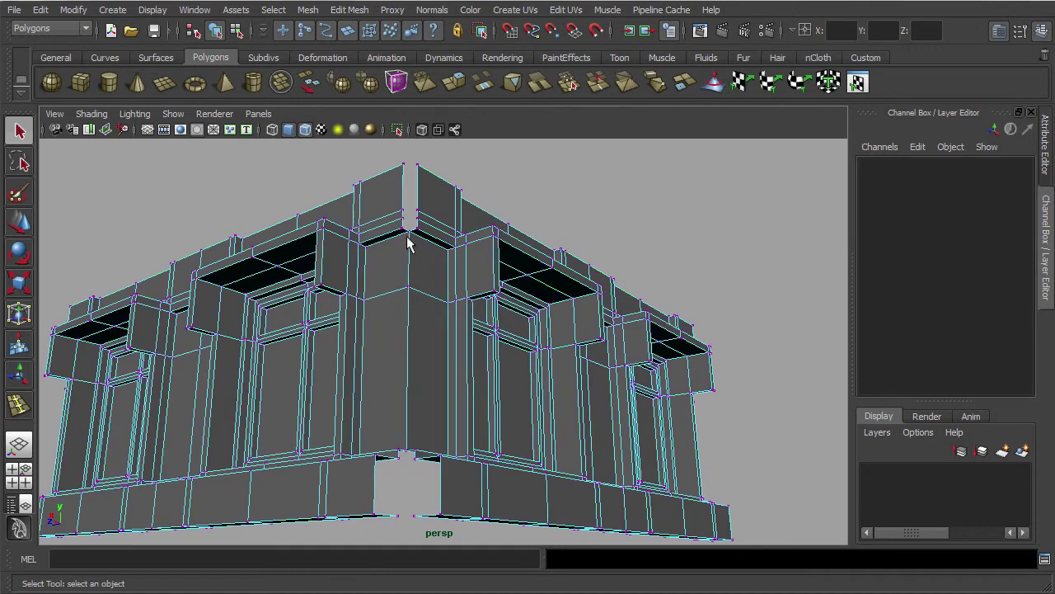
{"action": "left_click_drag", "start_coordinate": [386, 153], "coordinate": [440, 488]}
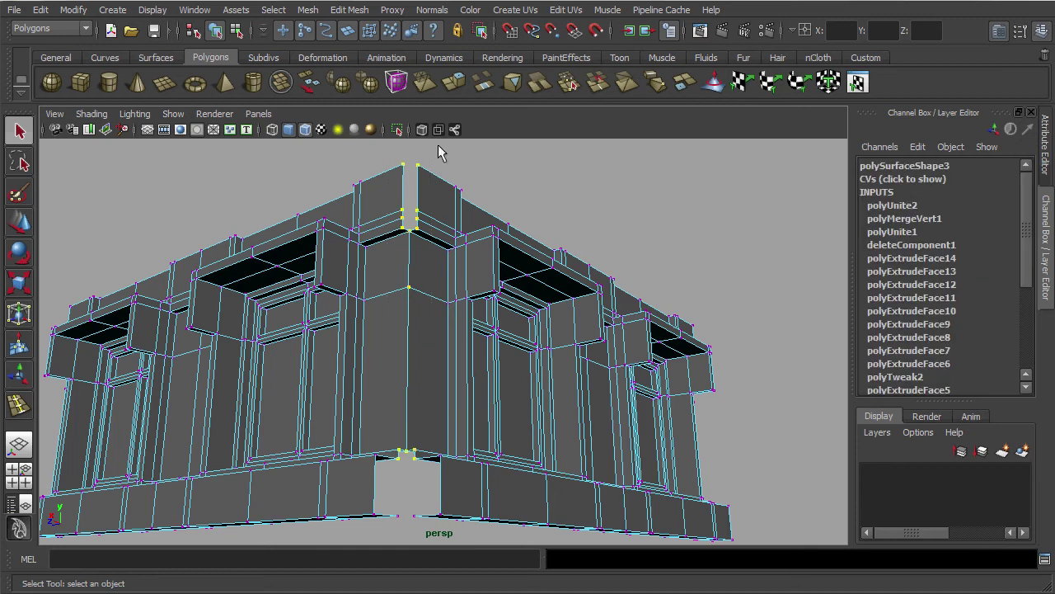
{"action": "left_click", "coordinate": [569, 85]}
Test the corner weld by moving a merged corner vertex, undo the move, and return to object mode
{"action": "right_click_drag", "start_coordinate": [443, 261], "coordinate": [387, 259]}
{"action": "left_click", "coordinate": [408, 288]}
{"action": "key", "text": "w"}
{"action": "mouse_move", "coordinate": [380, 295]}
{"action": "left_mouse_down"}
{"action": "mouse_move", "coordinate": [371, 296]}
{"action": "mouse_move", "coordinate": [383, 295]}
{"action": "left_mouse_up"}
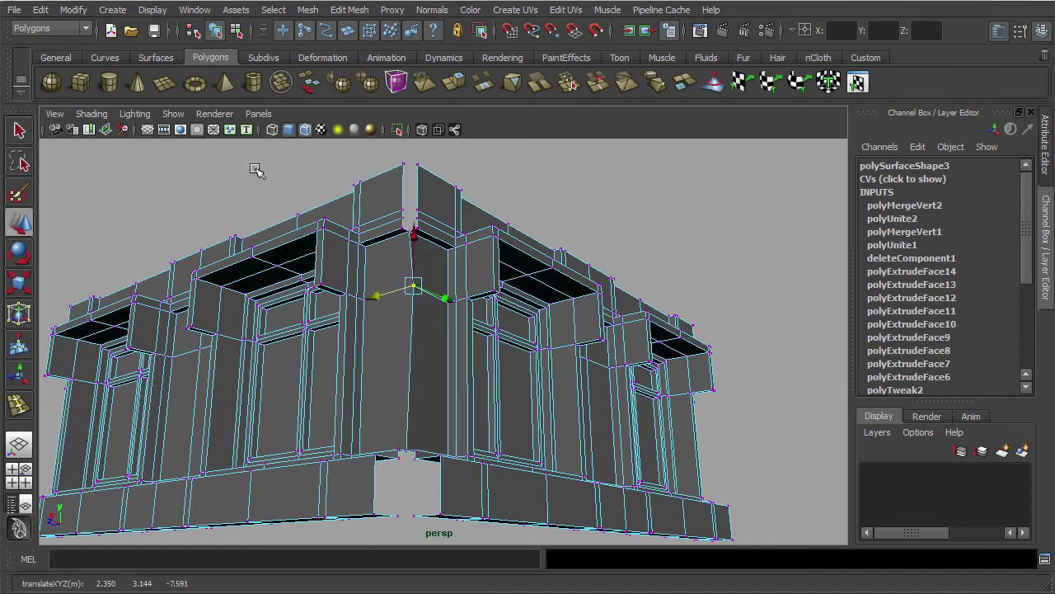
{"action": "left_click", "coordinate": [41, 10]}
{"action": "left_click", "coordinate": [50, 31]}
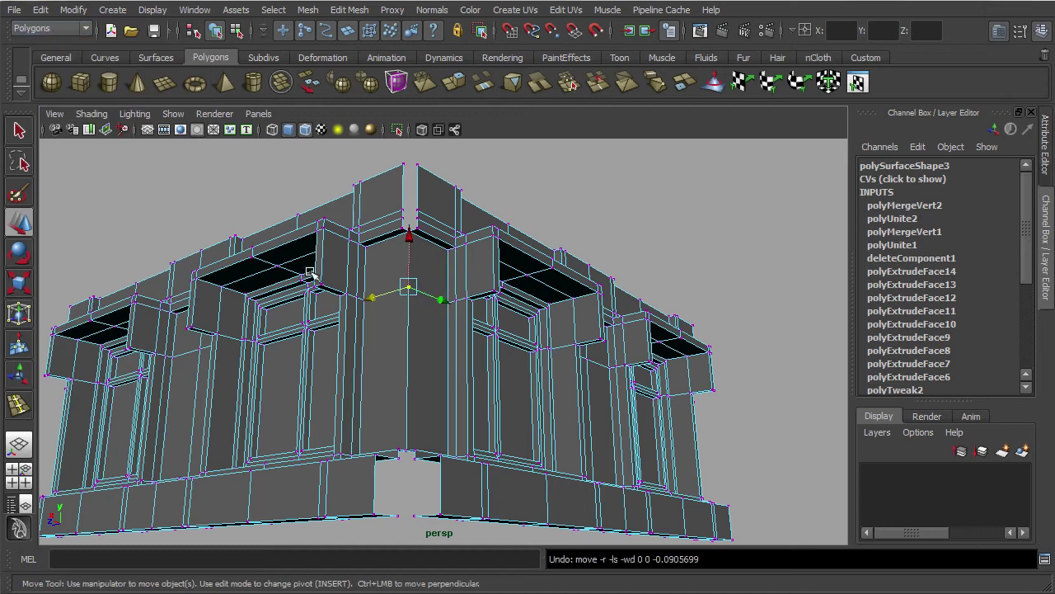
{"action": "key", "text": "q"}
{"action": "right_click_drag", "start_coordinate": [430, 217], "coordinate": [462, 196]}
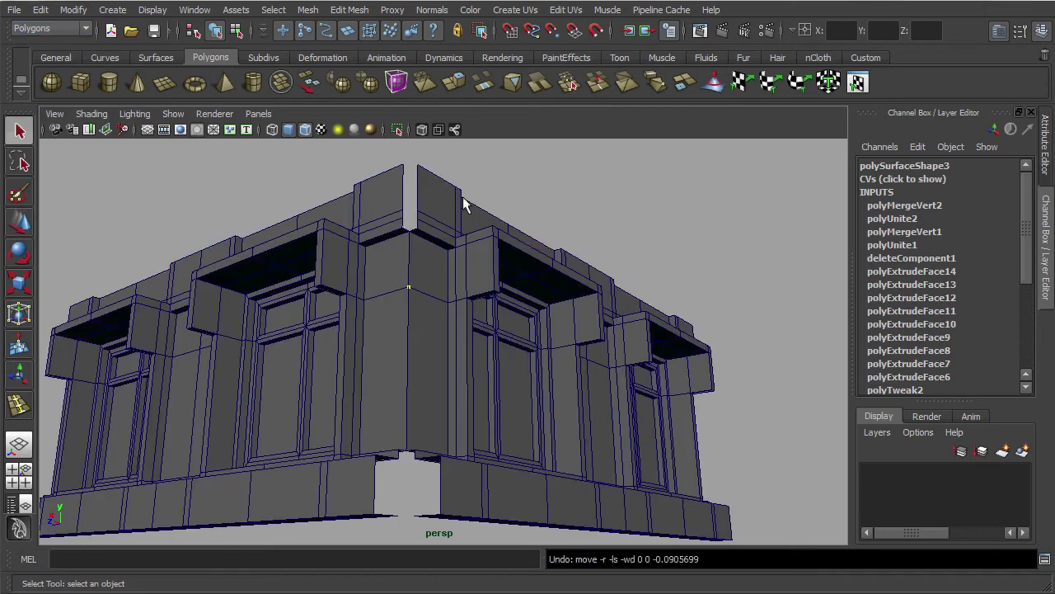
{"action": "left_click_drag", "start_coordinate": [435, 337], "coordinate": [434, 326], "text": "alt"}
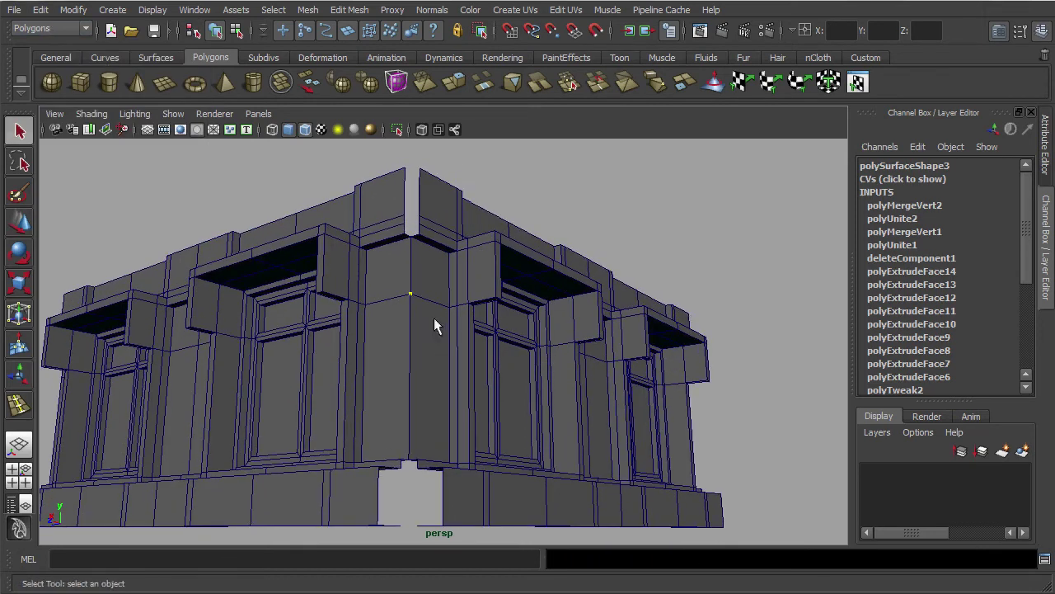
Bridge the two facing edges of the lowest moulding band across the upper corner gap, using a linear path and 0 divisions
{"action": "left_click", "coordinate": [424, 207]}
{"action": "middle_click_drag", "start_coordinate": [424, 206], "coordinate": [447, 247], "text": "alt"}
{"action": "right_click_drag", "start_coordinate": [341, 217], "coordinate": [471, 318], "text": "alt"}
{"action": "middle_click_drag", "start_coordinate": [471, 318], "coordinate": [549, 317], "text": "alt"}
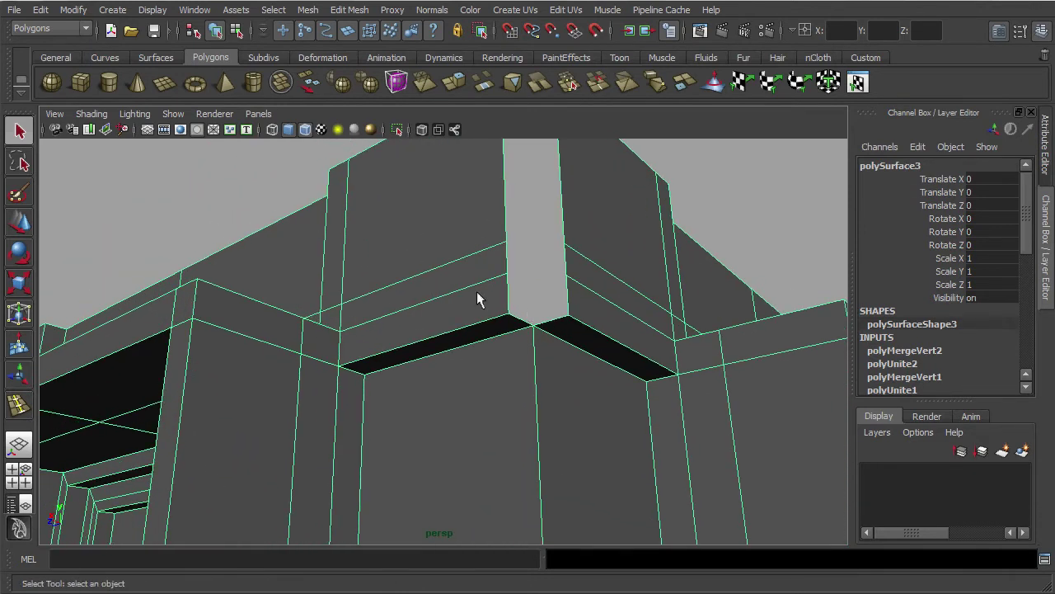
{"action": "right_click_drag", "start_coordinate": [445, 275], "coordinate": [442, 241]}
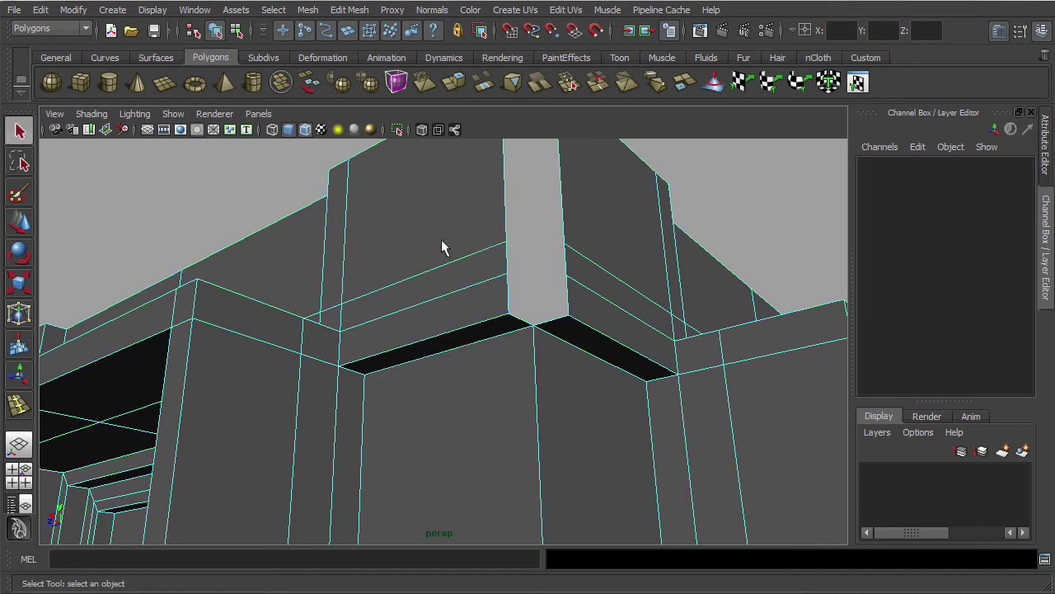
{"action": "left_click", "coordinate": [508, 294]}
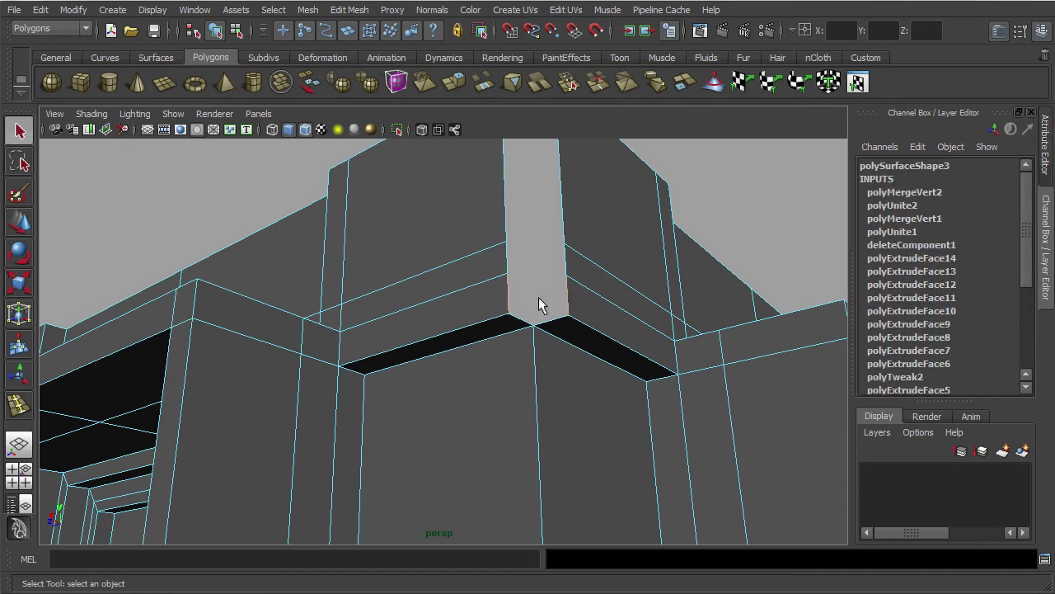
{"action": "double_click", "coordinate": [479, 87]}
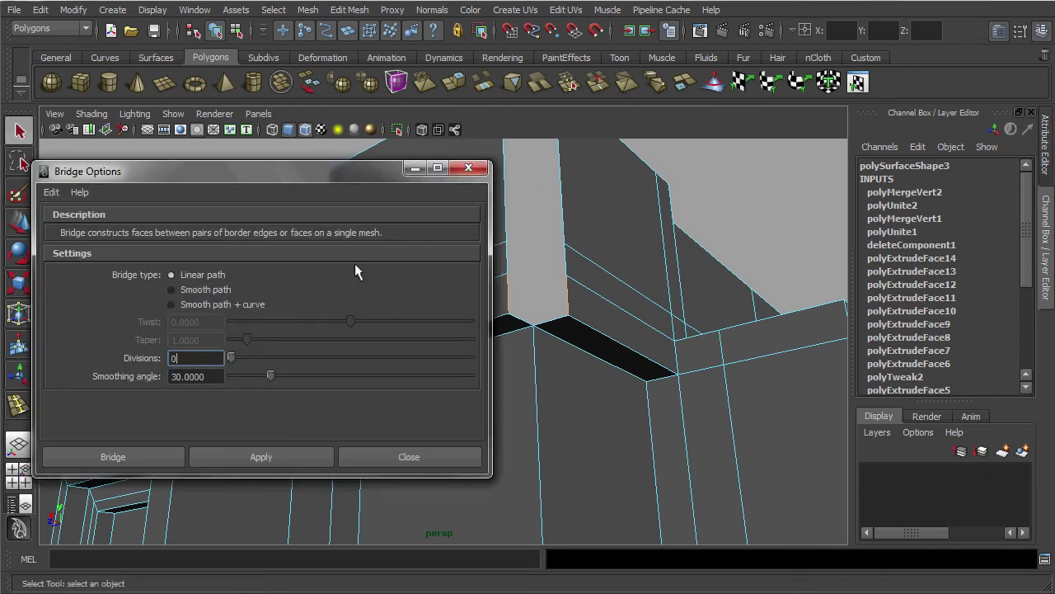
{"action": "left_click", "coordinate": [52, 192]}
{"action": "left_click", "coordinate": [70, 222]}
{"action": "type", "text": "0"}
{"action": "left_click", "coordinate": [295, 461]}
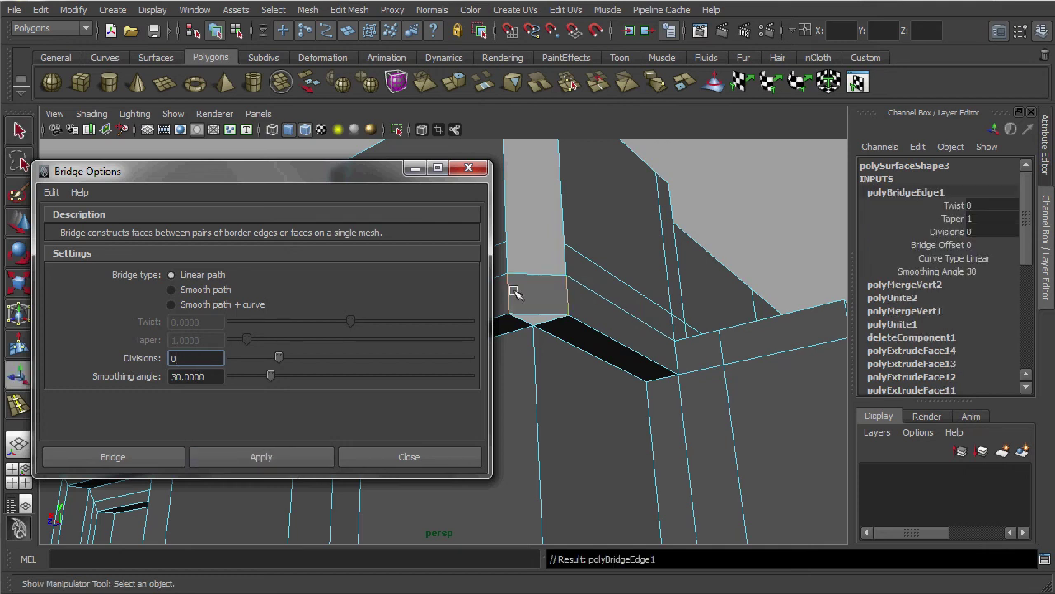
{"action": "left_click", "coordinate": [436, 452]}
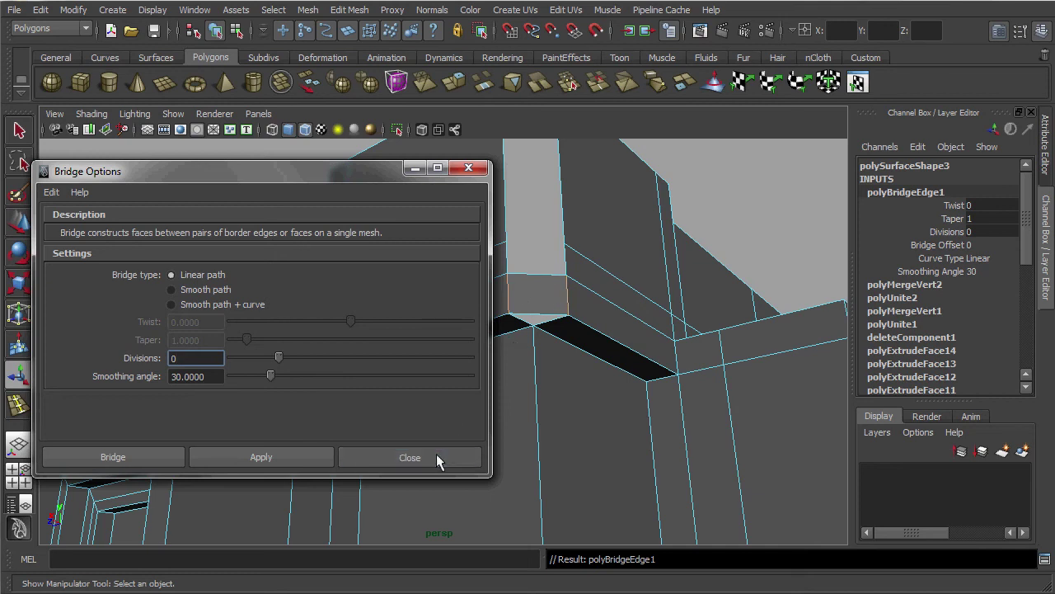
Bridge the facing edges of the second moulding band and the tall band above it across the upper corner gap
{"action": "left_click", "coordinate": [521, 254]}
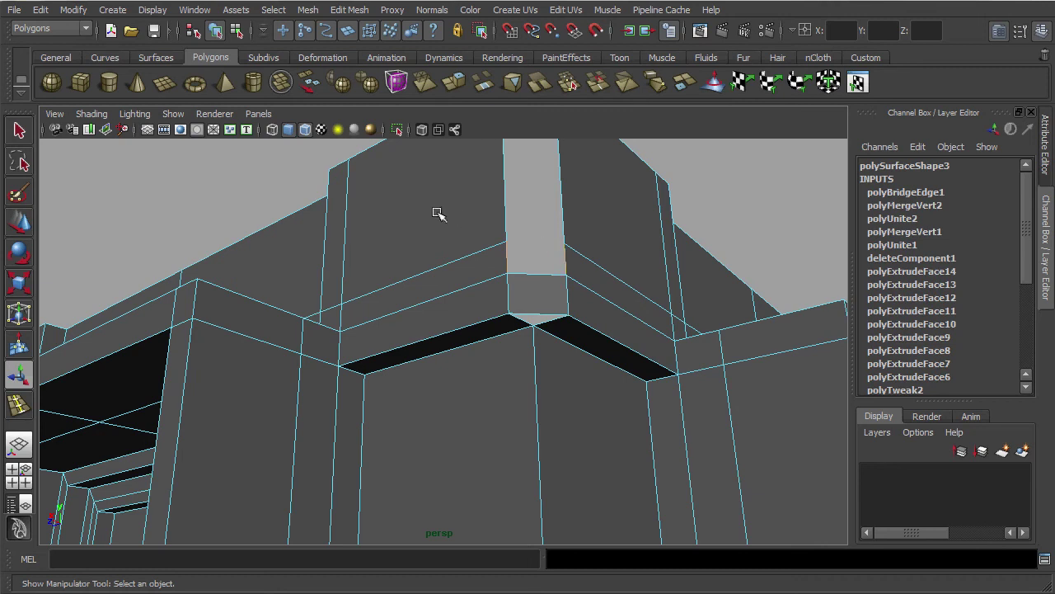
{"action": "left_click", "coordinate": [42, 11]}
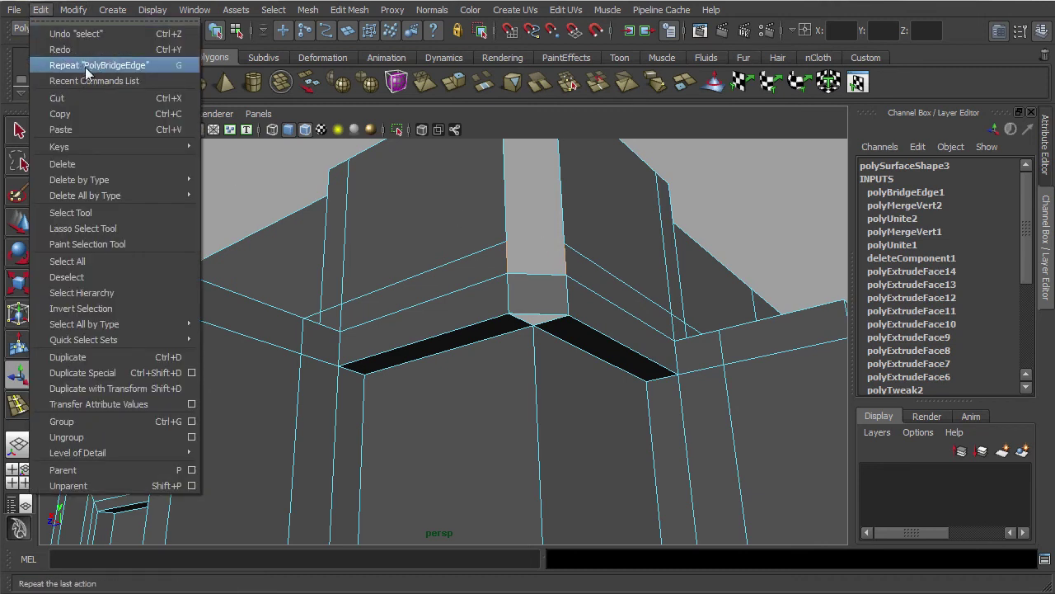
{"action": "left_click", "coordinate": [181, 65]}
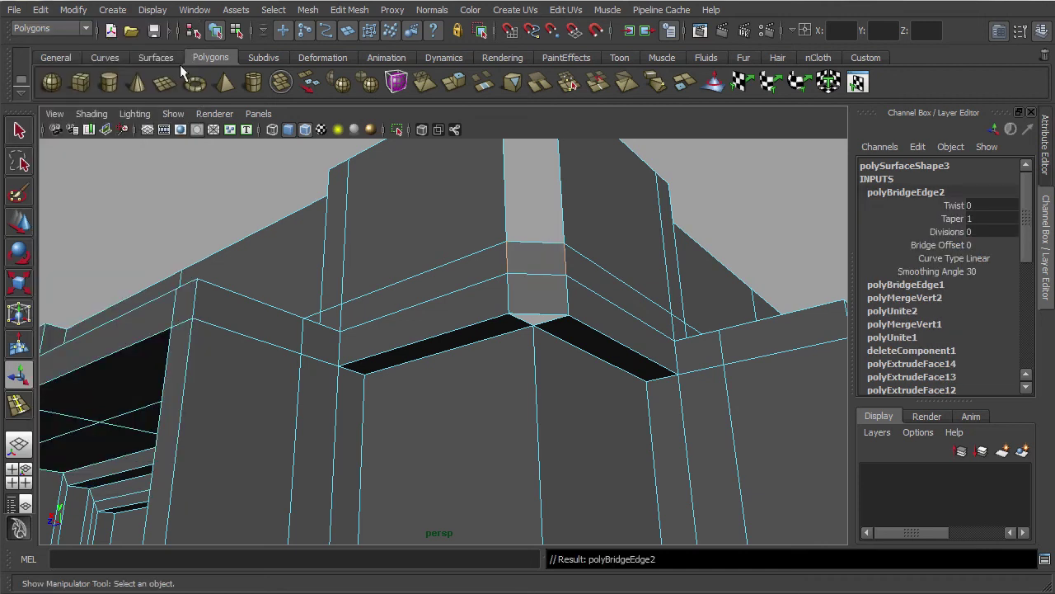
{"action": "left_click", "coordinate": [508, 206]}
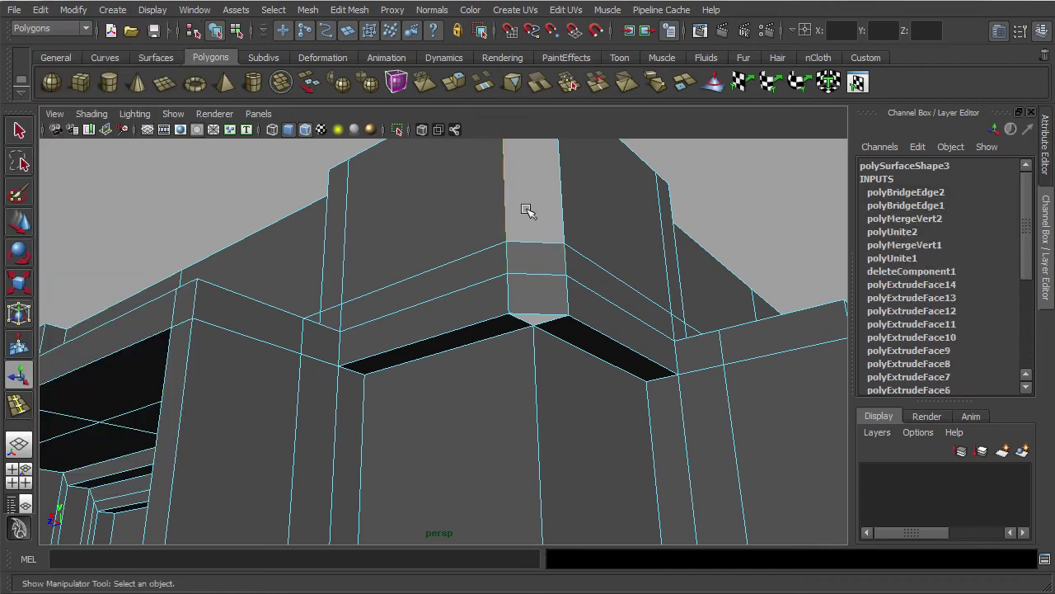
{"action": "key", "text": "g"}
Bridge the facing vertical edges of the small ledge step and the large base block across the lower corner gap
{"action": "left_click_drag", "start_coordinate": [596, 301], "coordinate": [519, 330], "text": "alt"}
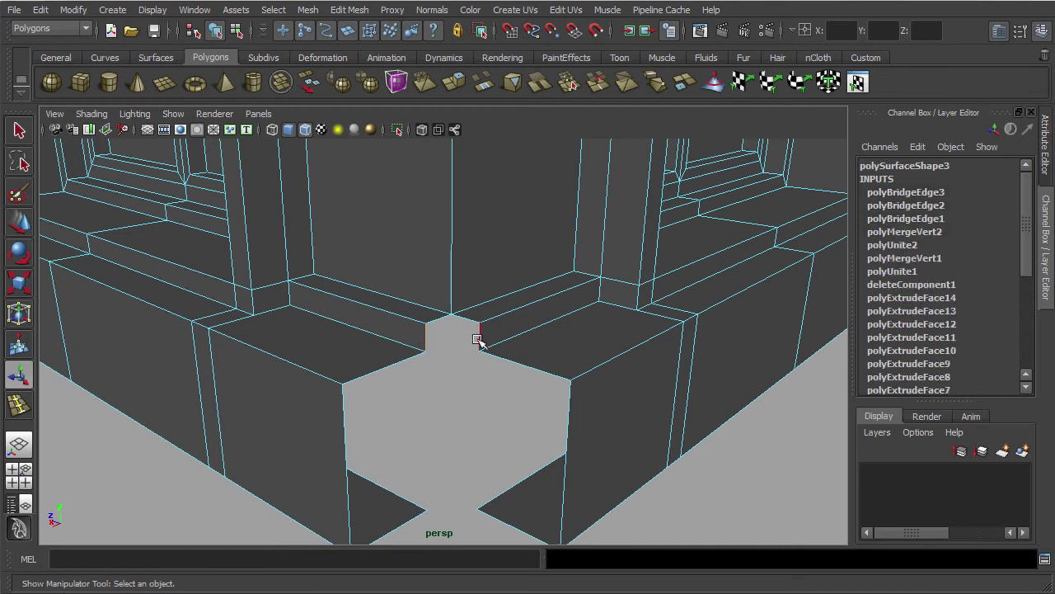
{"action": "key", "text": "g"}
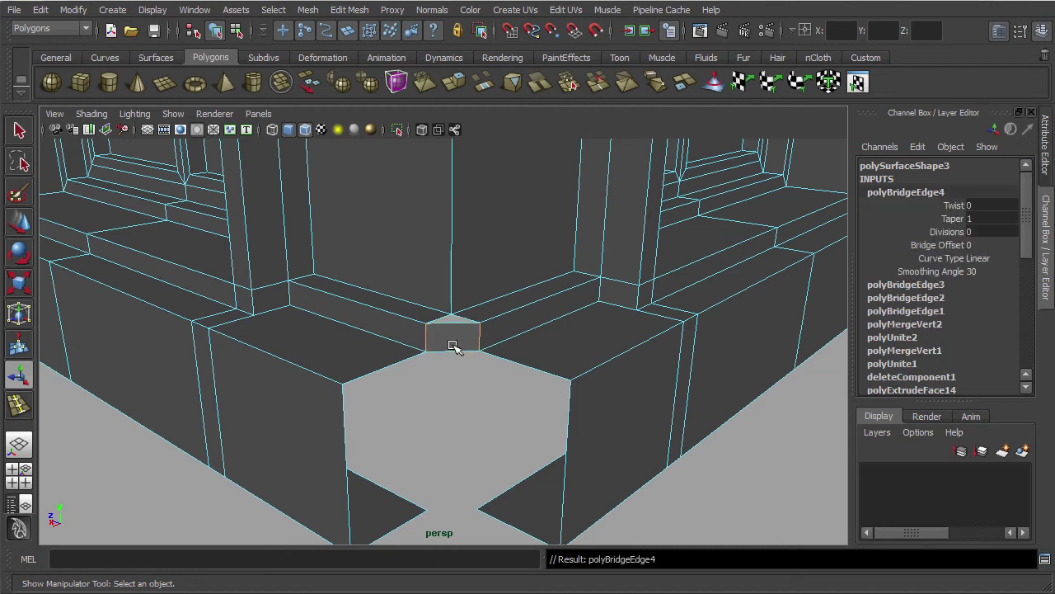
{"action": "left_click", "coordinate": [569, 415], "text": "shift"}
{"action": "key", "text": "g"}
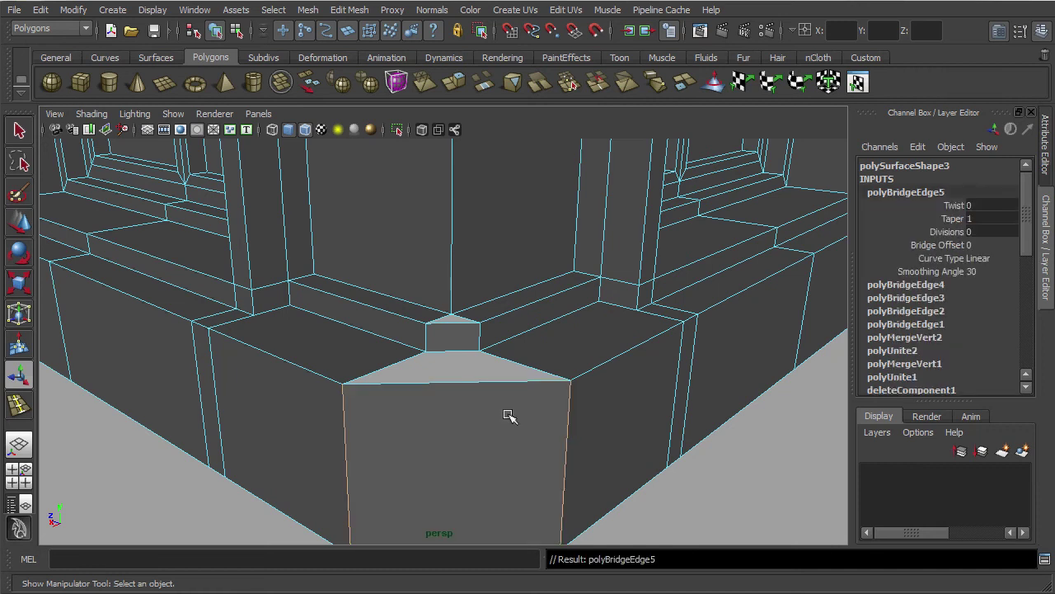
Select the border edges of the triangular opening beneath the upper corner moulding and close it with Fill Hole
{"action": "left_click_drag", "start_coordinate": [459, 386], "coordinate": [509, 409], "text": "alt"}
{"action": "scroll", "coordinate": [504, 396], "scroll_direction": "up", "scroll_amount": 5}
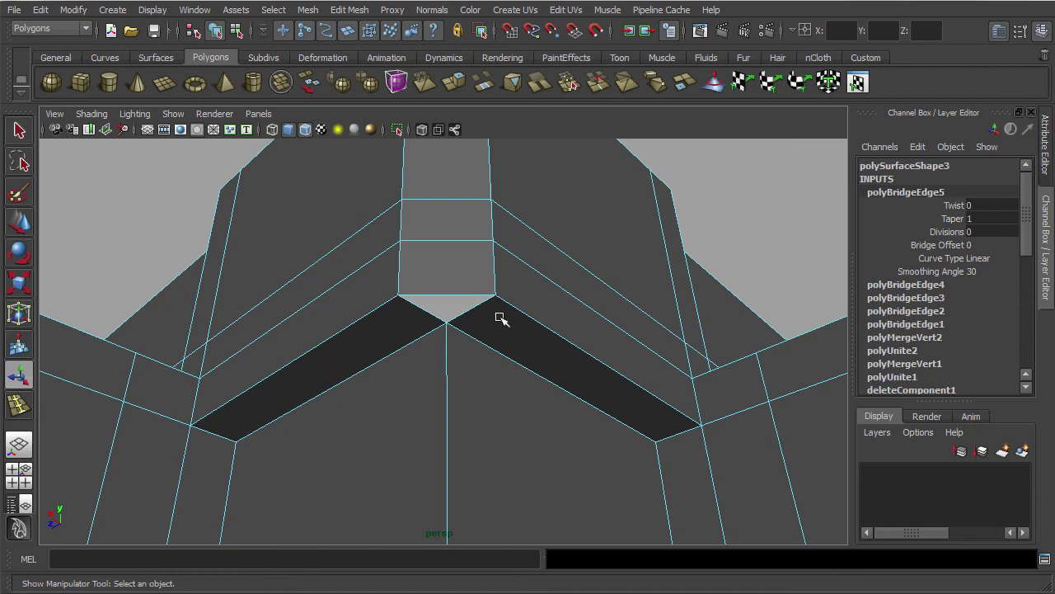
{"action": "right_click_drag", "start_coordinate": [468, 284], "coordinate": [467, 244]}
{"action": "left_click", "coordinate": [451, 295]}
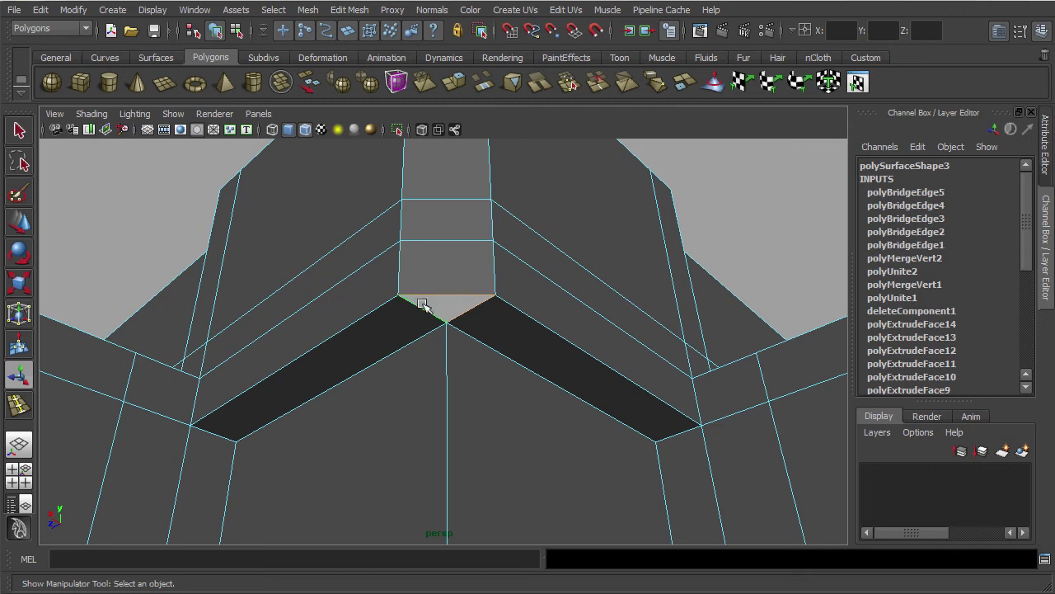
{"action": "left_click_drag", "start_coordinate": [502, 299], "coordinate": [560, 304], "text": "alt"}
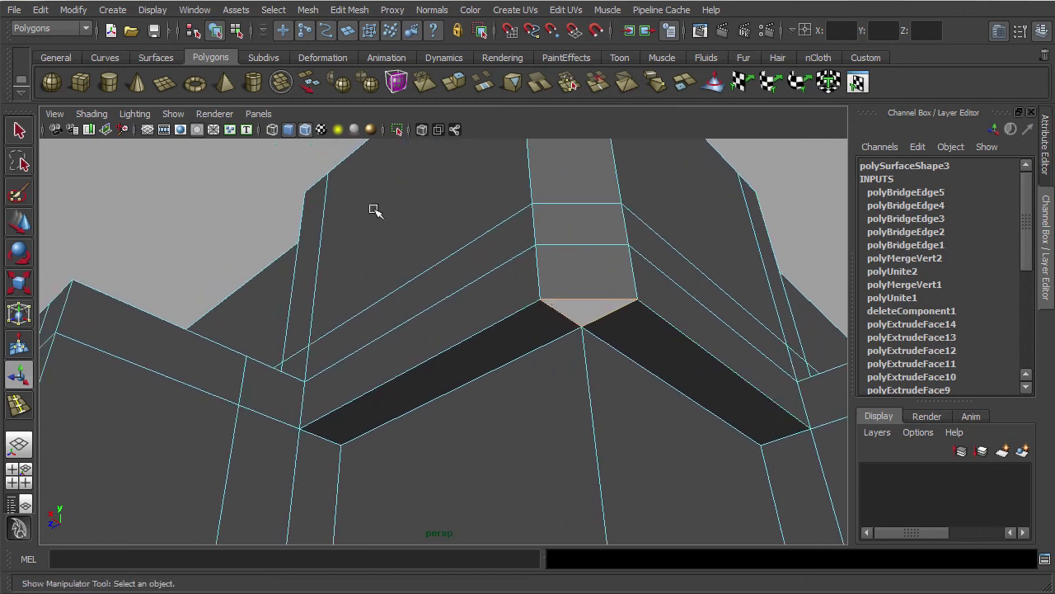
{"action": "left_click", "coordinate": [308, 10]}
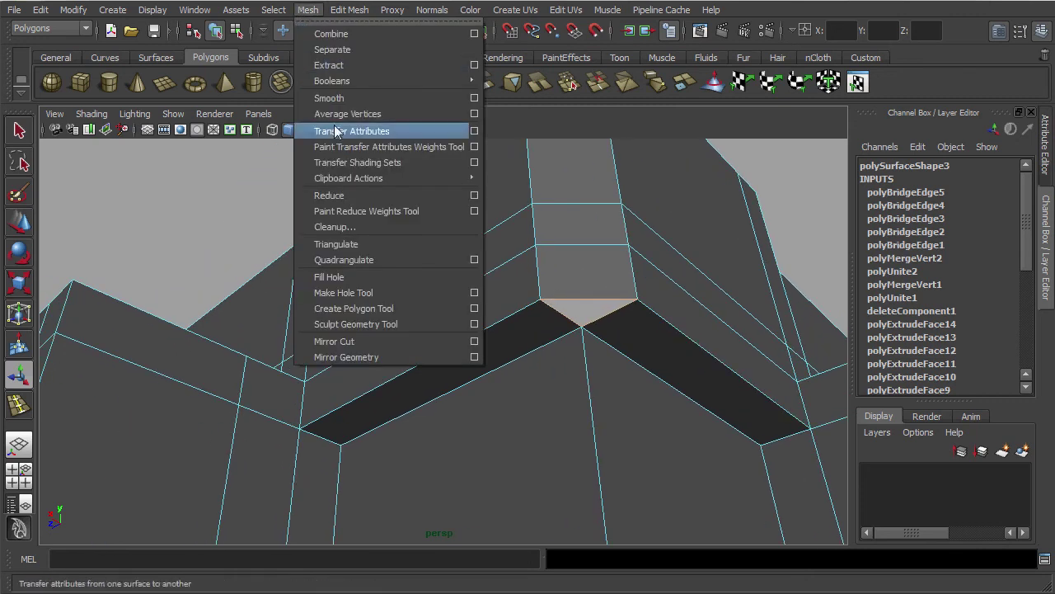
{"action": "left_click", "coordinate": [349, 276]}
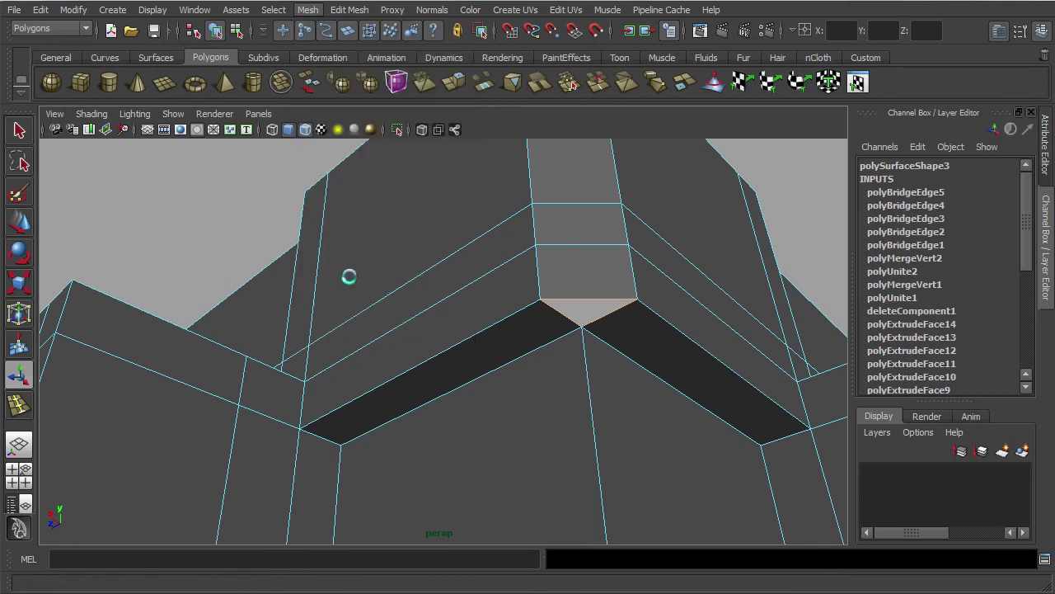
Fill the small triangular hole and the larger four-sided hole on top of the base ledge at the corner
{"action": "scroll", "coordinate": [621, 391], "scroll_direction": "down", "scroll_amount": 8}
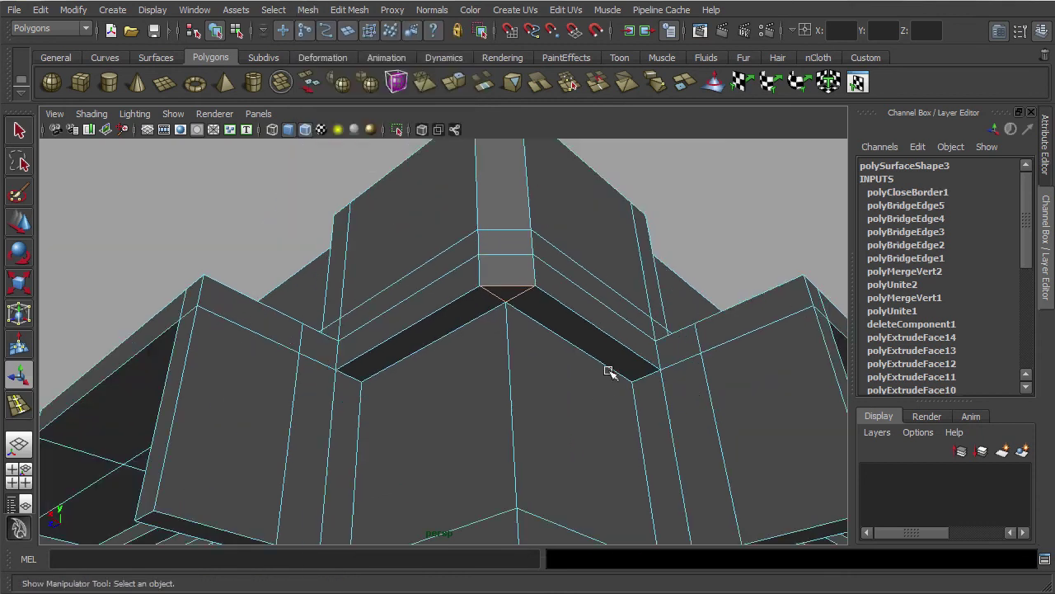
{"action": "left_click_drag", "start_coordinate": [557, 417], "coordinate": [540, 376], "text": "alt"}
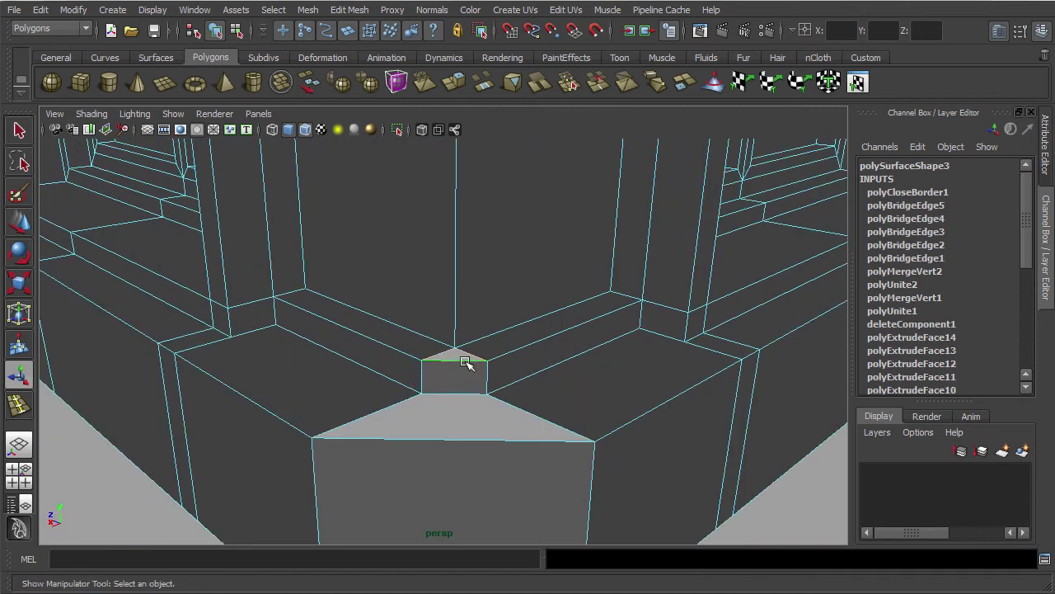
{"action": "left_click", "coordinate": [39, 10]}
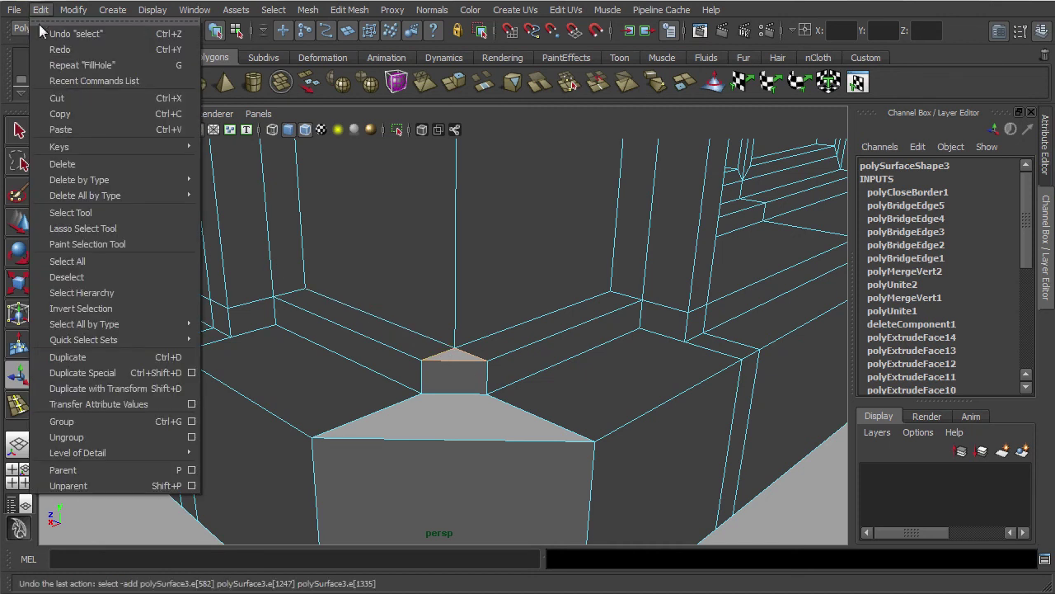
{"action": "left_click", "coordinate": [80, 66]}
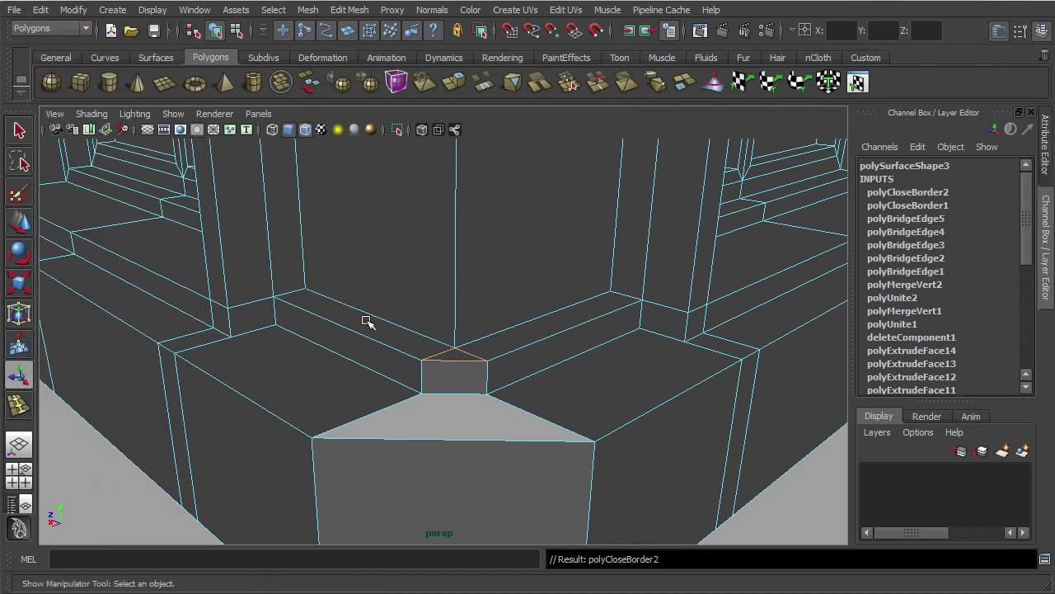
{"action": "left_click", "coordinate": [435, 439]}
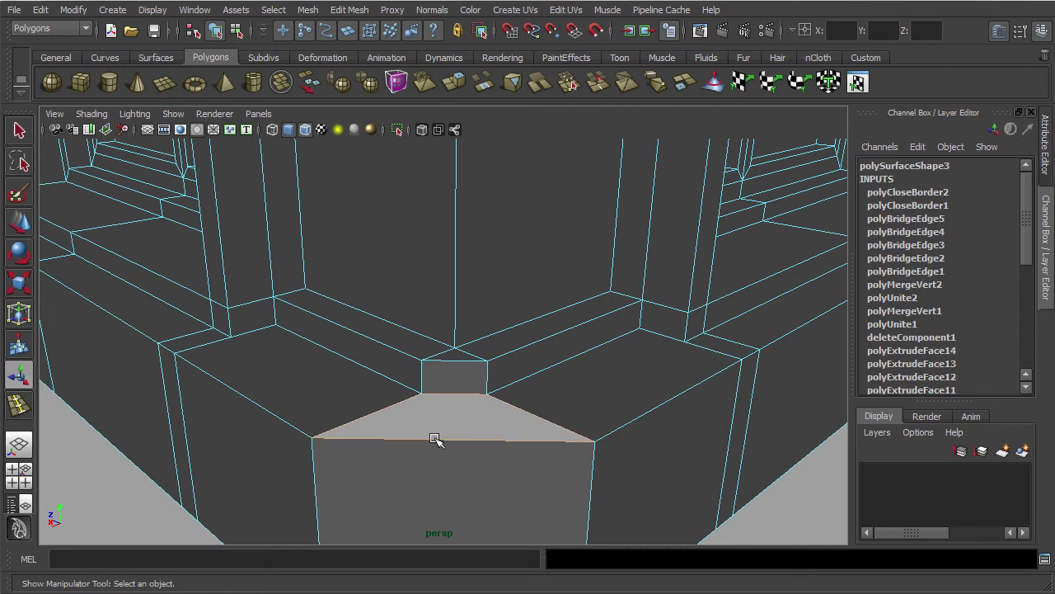
{"action": "key", "text": "g"}
Return the closed corner facade to object mode and clear the selection
{"action": "scroll", "coordinate": [520, 391], "scroll_direction": "down", "scroll_amount": 3}
{"action": "left_click_drag", "start_coordinate": [521, 391], "coordinate": [443, 358], "text": "alt"}
{"action": "right_click_drag", "start_coordinate": [469, 314], "coordinate": [522, 294]}
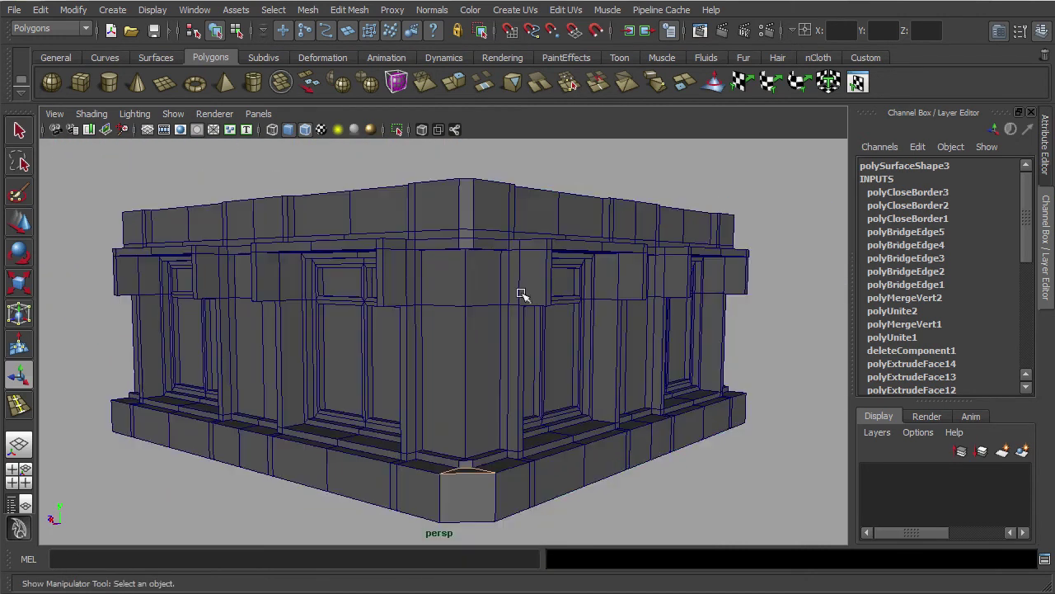
{"action": "left_click", "coordinate": [765, 232]}
Select the whole corner facade and move its pivot to the top edge of the corner
{"action": "left_click_drag", "start_coordinate": [662, 302], "coordinate": [500, 353], "text": "alt"}
{"action": "left_click", "coordinate": [464, 349]}
{"action": "key", "text": "w"}
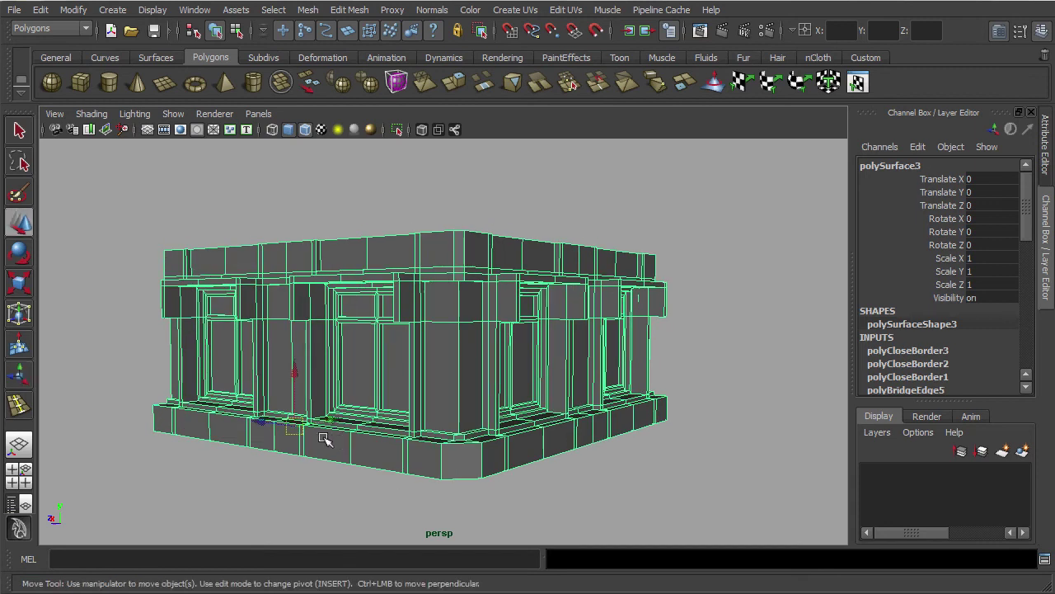
{"action": "key", "text": "Insert"}
{"action": "left_click_drag", "start_coordinate": [336, 436], "coordinate": [361, 448], "text": "alt"}
{"action": "left_click_drag", "start_coordinate": [303, 389], "coordinate": [488, 389]}
{"action": "key", "text": "Insert"}
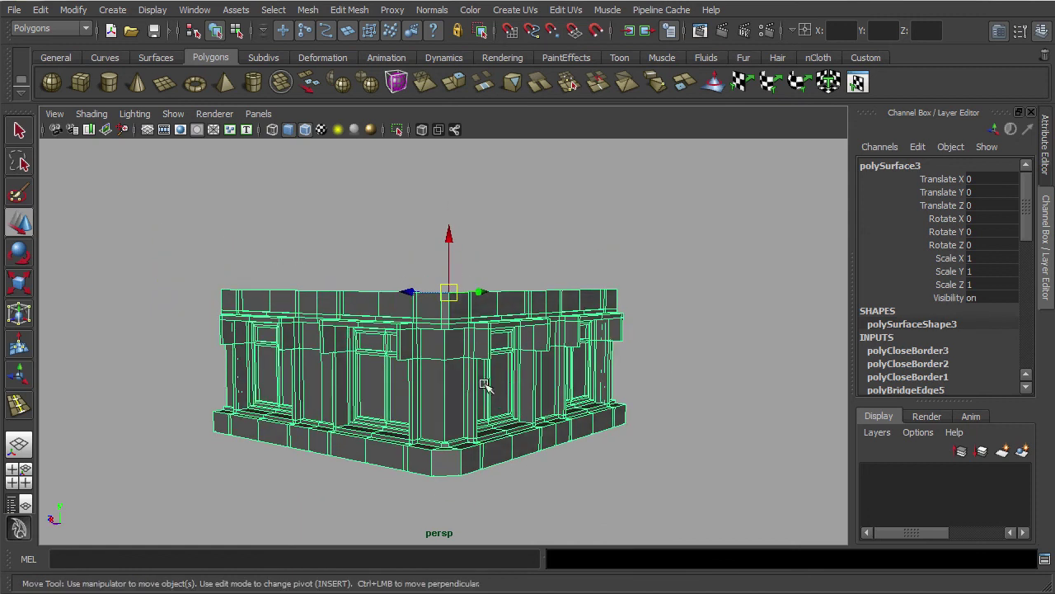
Duplicate the corner facade, snap the copy vertically so its top corner meets the original's base, and deselect it
{"action": "key", "text": "ctrl+d"}
{"action": "left_click_drag", "start_coordinate": [486, 307], "coordinate": [488, 224], "text": "alt"}
{"action": "left_click_drag", "start_coordinate": [463, 157], "coordinate": [462, 395]}
{"action": "key", "text": "v"}
{"action": "left_click_drag", "start_coordinate": [540, 388], "coordinate": [580, 353], "text": "alt"}
{"action": "key", "text": "q"}
{"action": "left_click", "coordinate": [676, 359]}
{"action": "left_click_drag", "start_coordinate": [676, 359], "coordinate": [626, 369], "text": "alt"}
{"action": "scroll", "coordinate": [631, 370], "scroll_direction": "down", "scroll_amount": 2}
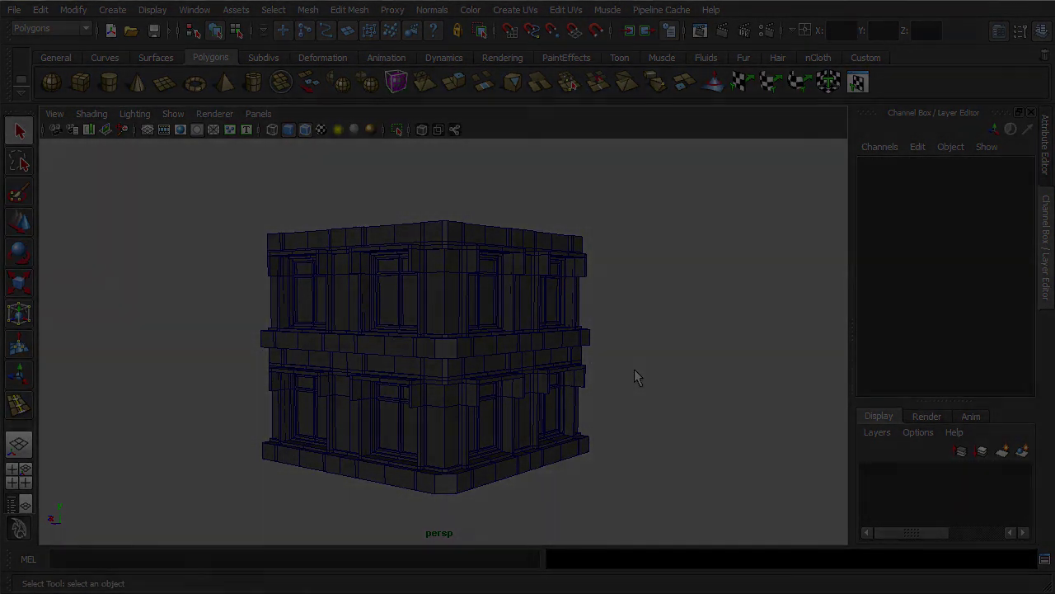